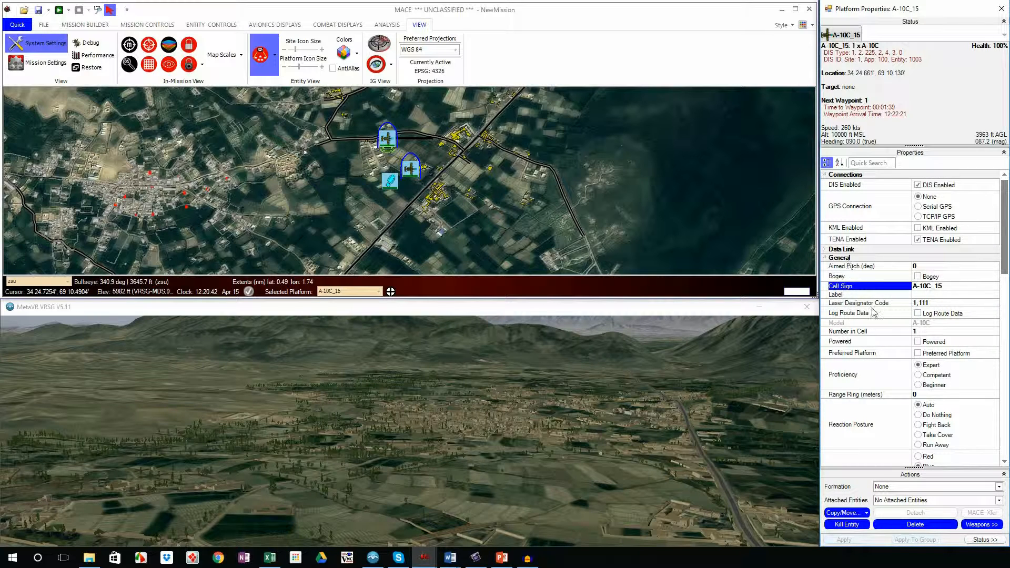
Step: Filter the A-10C_15 properties by "call" and by "label", and clear the filter to list all properties again
left_click(887, 162)
type("call")
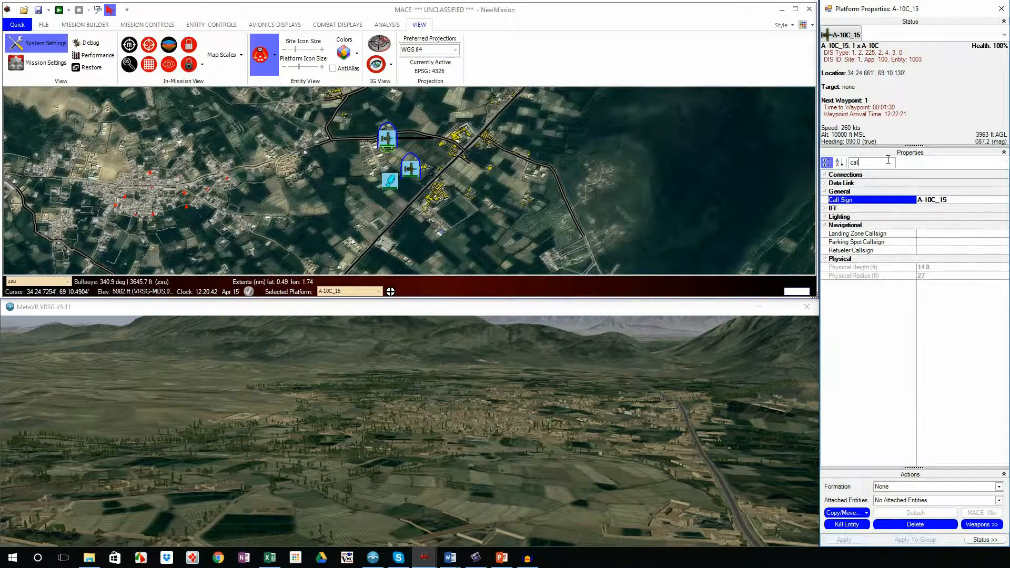
key("BackSpace")
key("BackSpace")
key("BackSpace")
key("BackSpace")
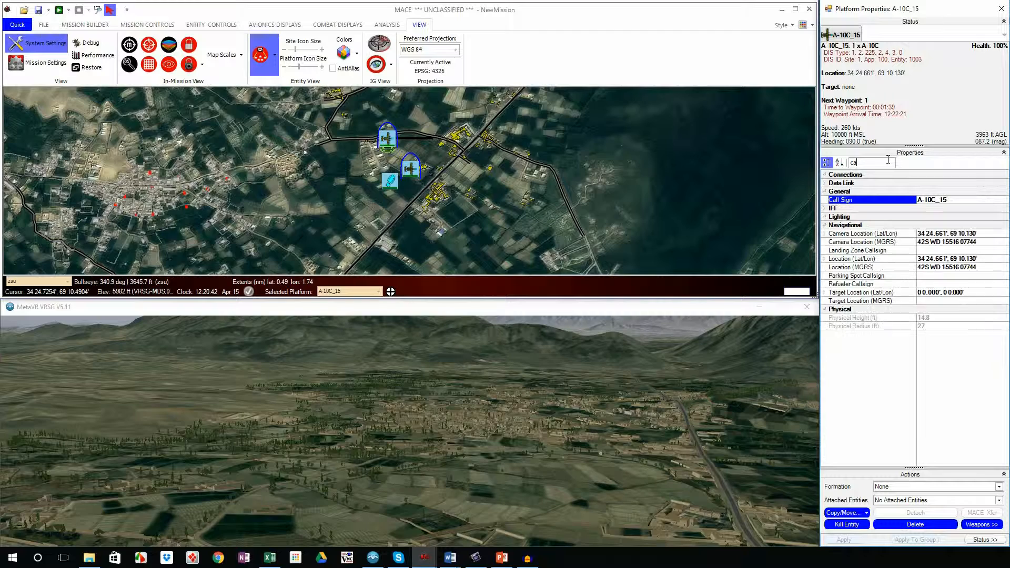
type("lab")
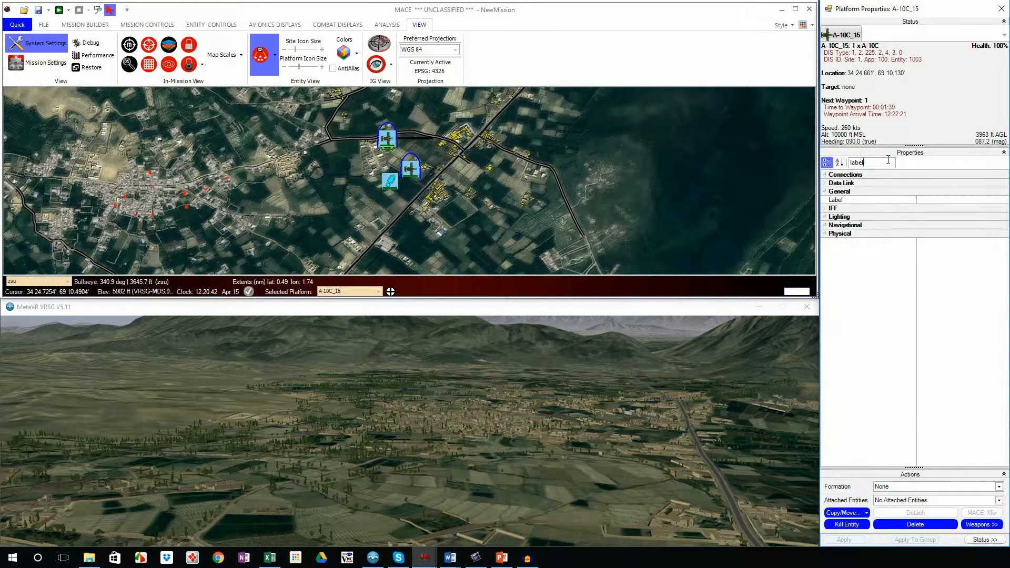
type("el")
key("BackSpace")
key("BackSpace")
key("BackSpace")
key("BackSpace")
key("BackSpace")
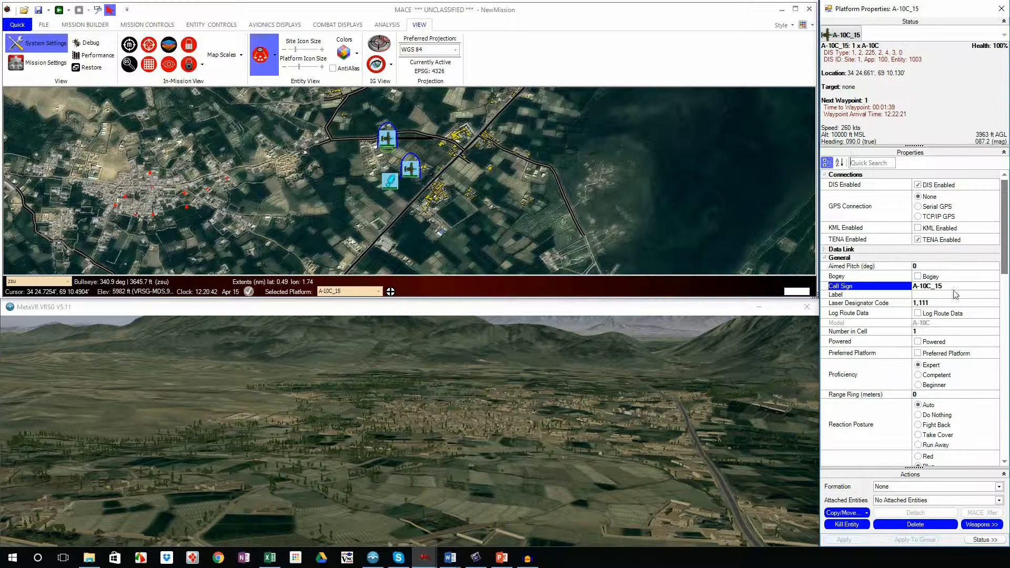
Step: Examine the call signs of the two A-10C aircraft on the map and view the entity control tools
left_click_drag(947, 287, 911, 286)
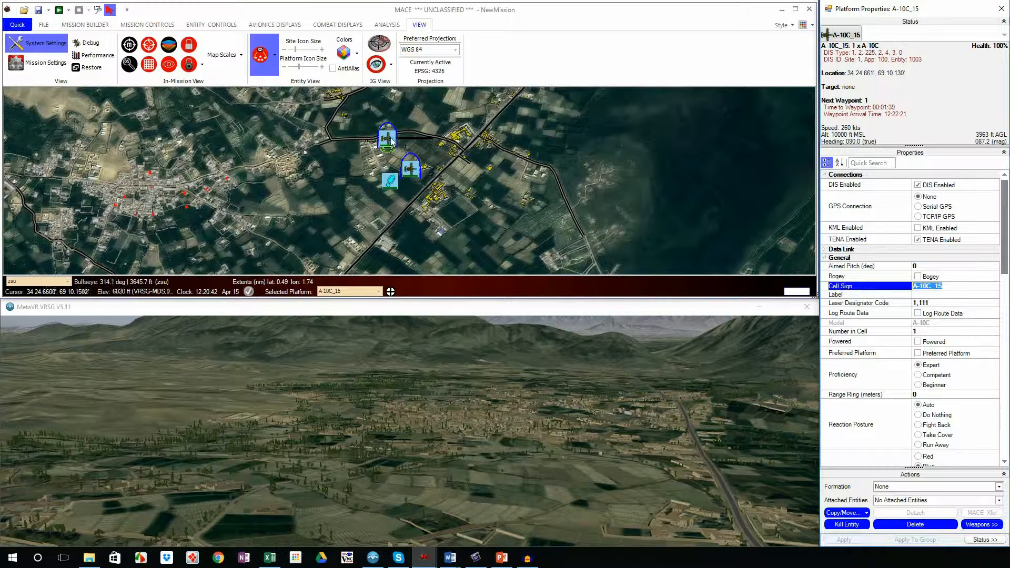
mouse_move(391, 141)
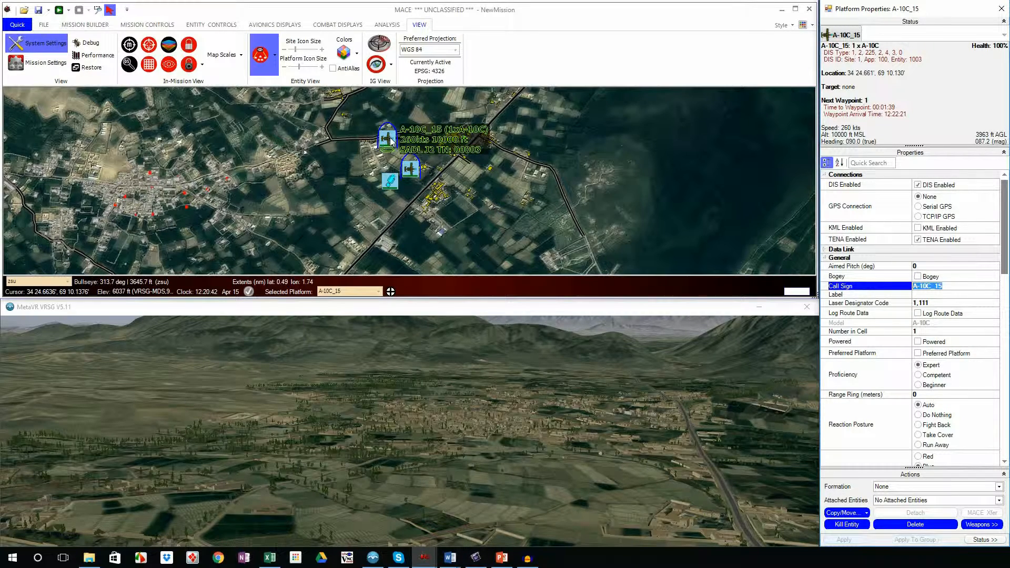
mouse_move(407, 169)
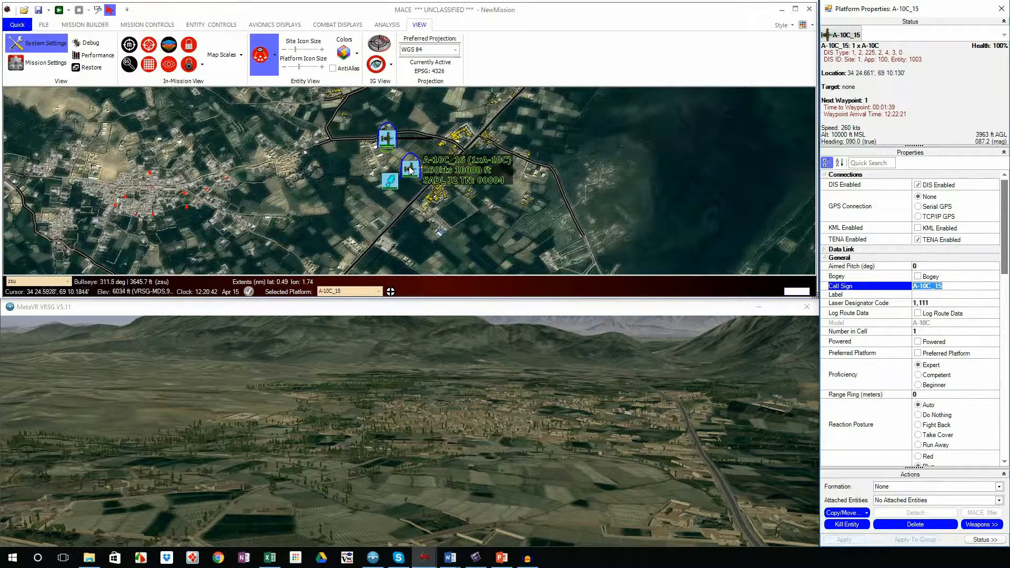
left_click(215, 26)
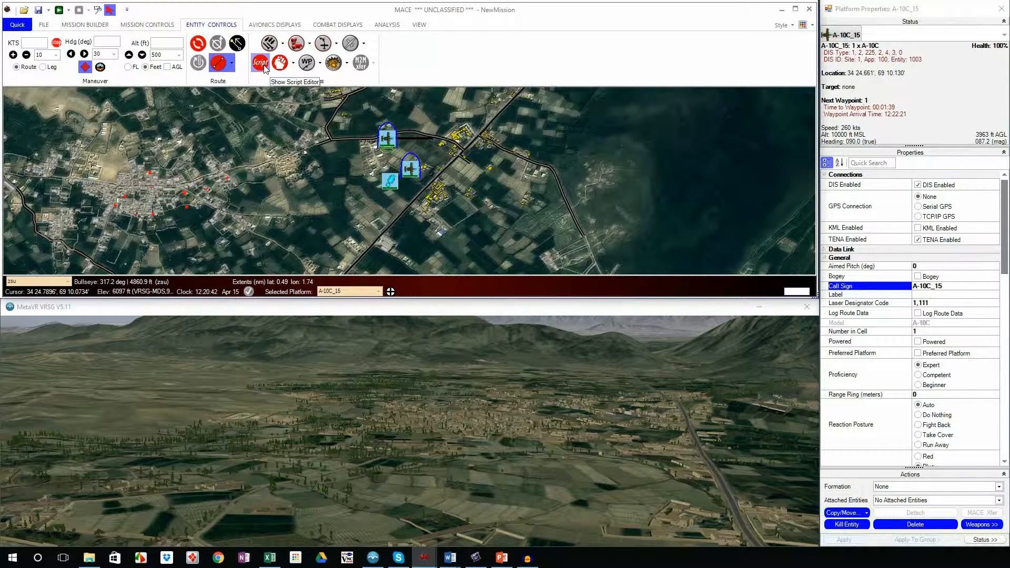
mouse_move(412, 169)
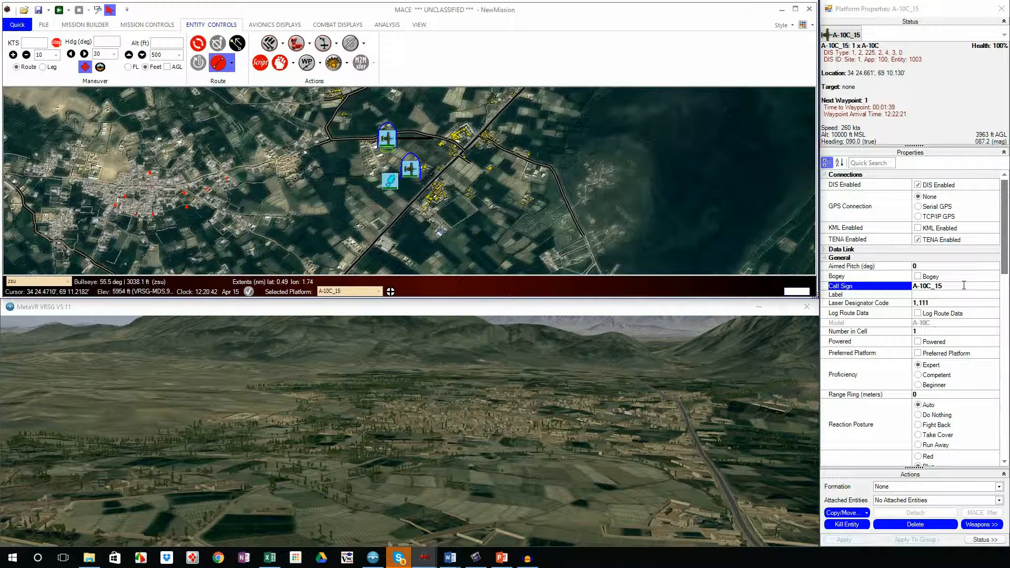
Step: Set the call sign of the A-10C_15 aircraft to HOG11
left_click(963, 285)
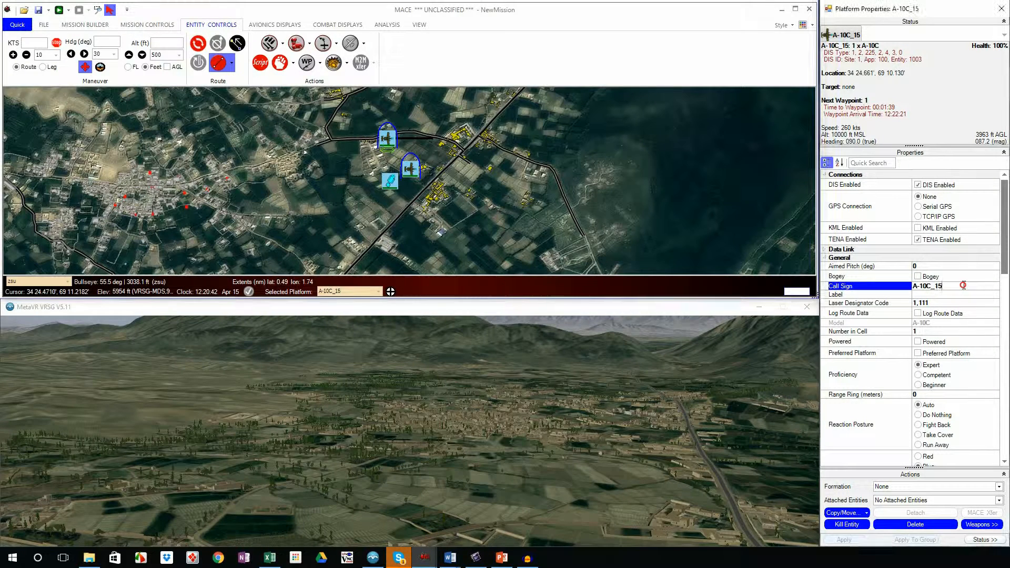
left_click_drag(963, 285, 876, 279)
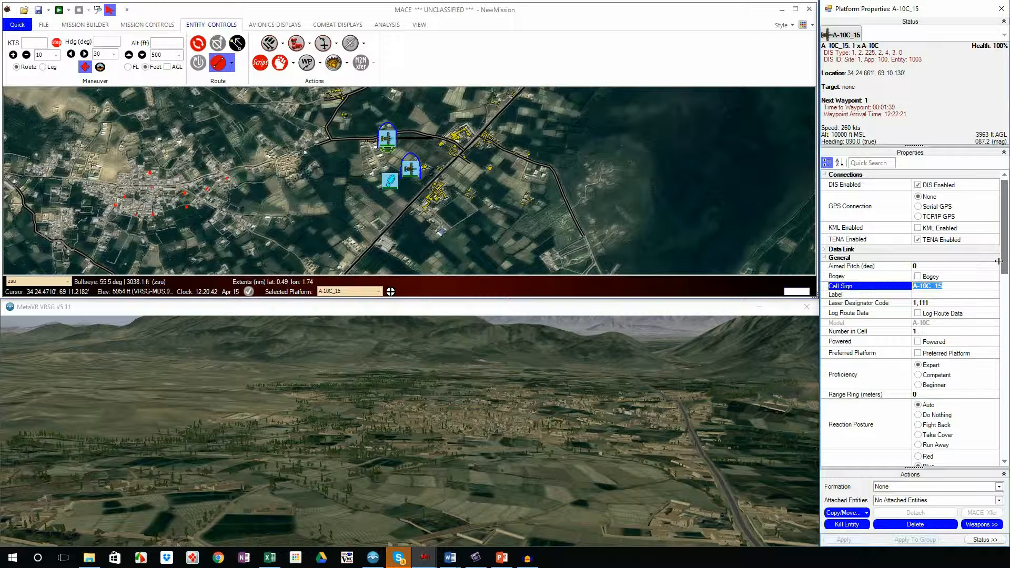
type("HOG11")
key("Return")
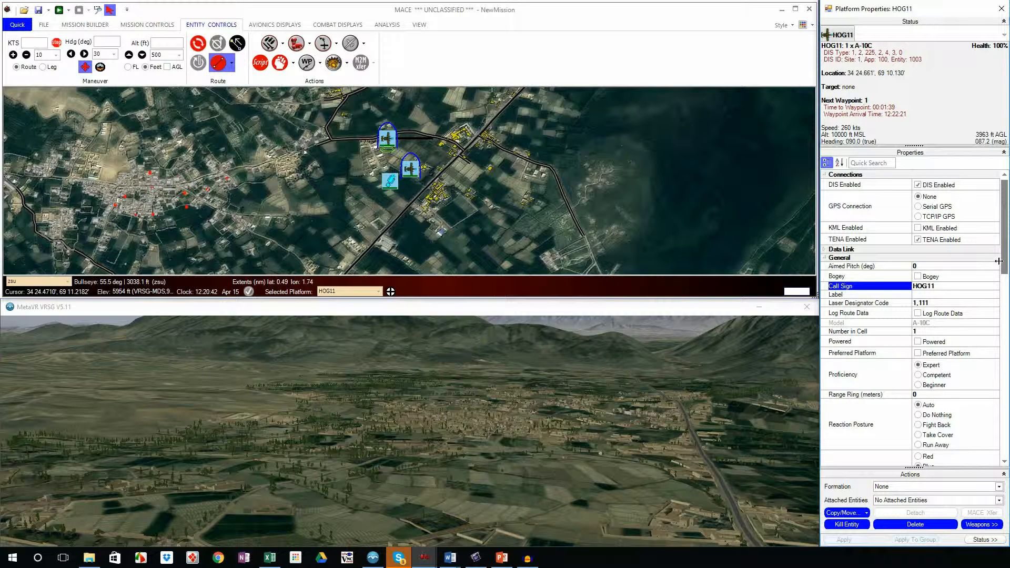
Step: Select the second aircraft, A-10C_16, and set its call sign to HOG12
left_click(409, 167)
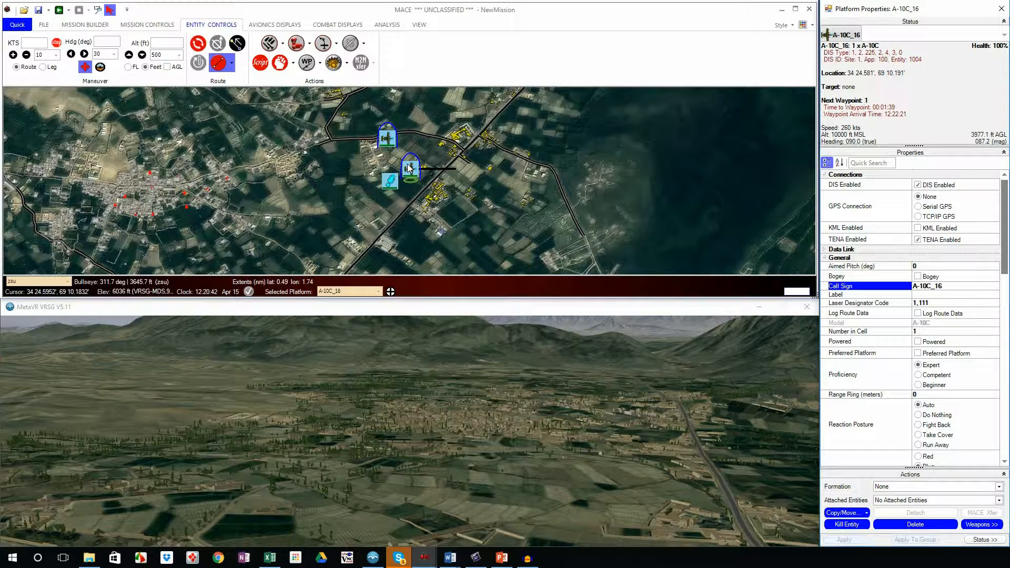
left_click(953, 285)
type("HOG")
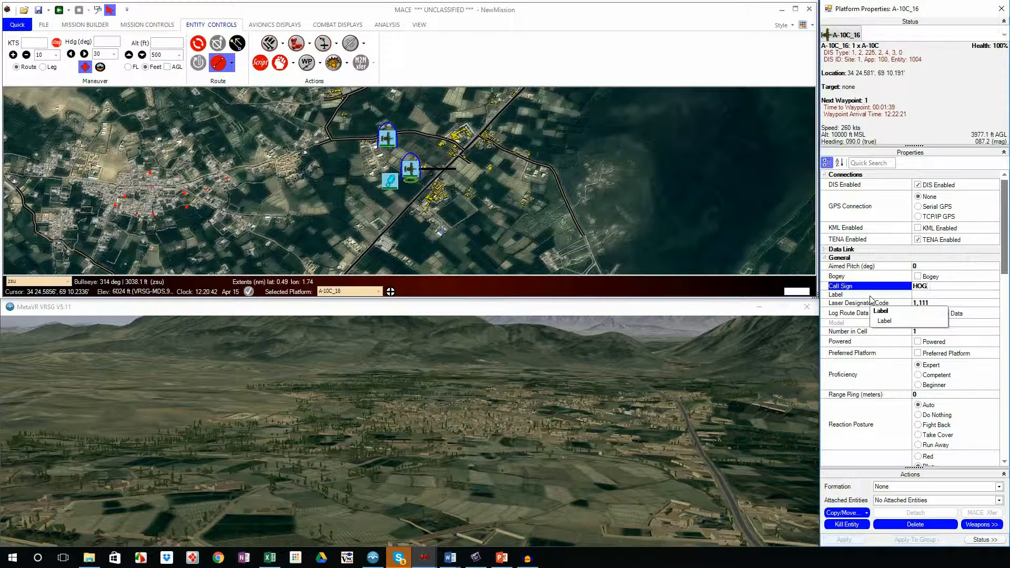
type("12")
key("Return")
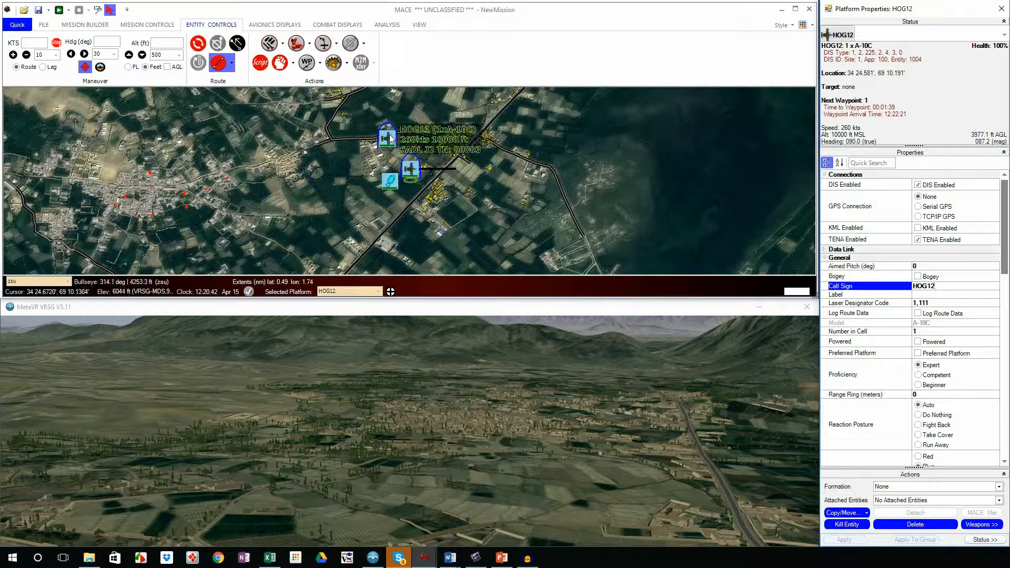
mouse_move(408, 169)
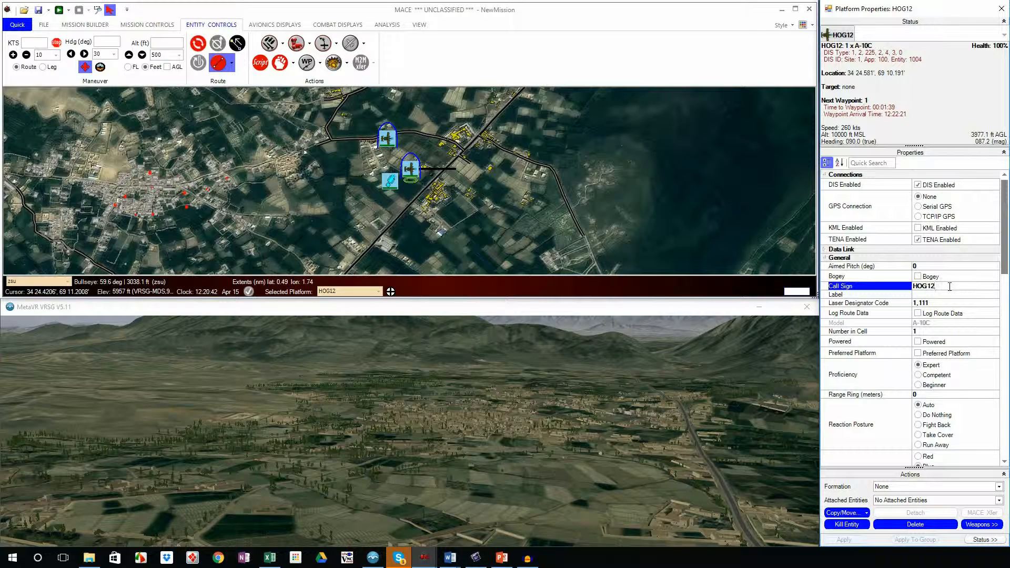
Step: Give the HOG12 aircraft the map label "A10 - HOG 12"
left_click_drag(949, 287, 905, 289)
left_click(942, 295)
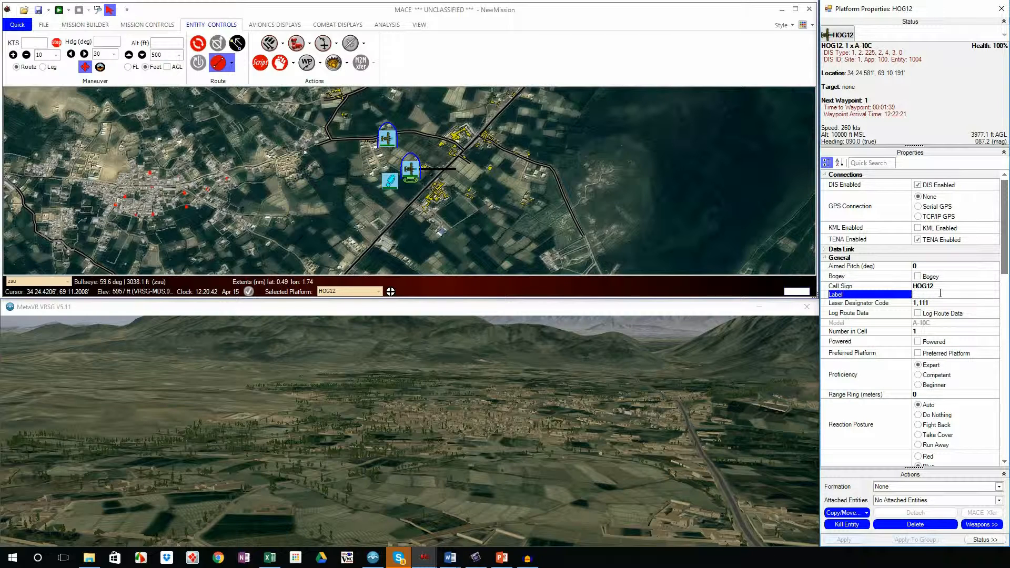
type("A10 - H")
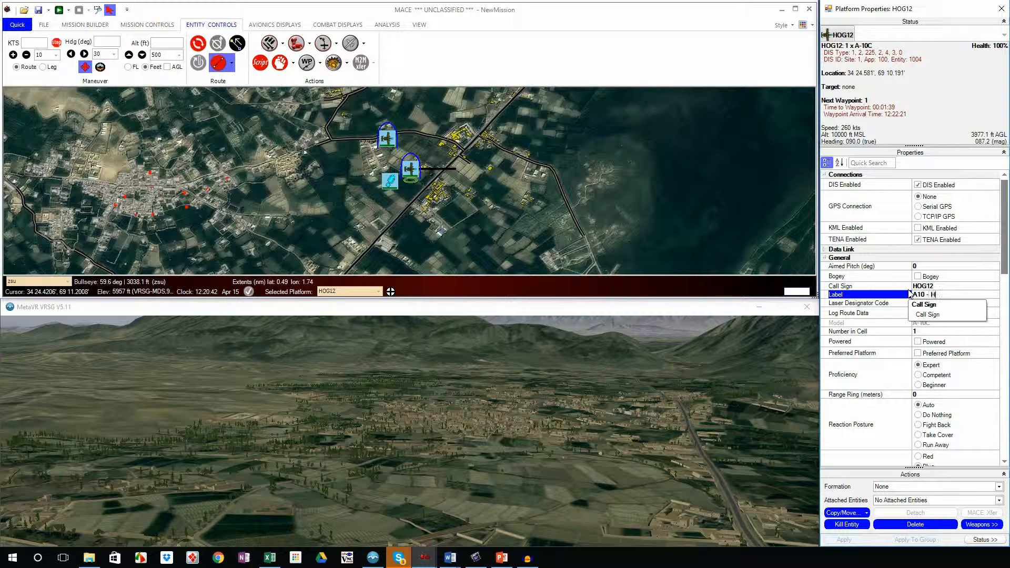
type("OG 12")
key("Return")
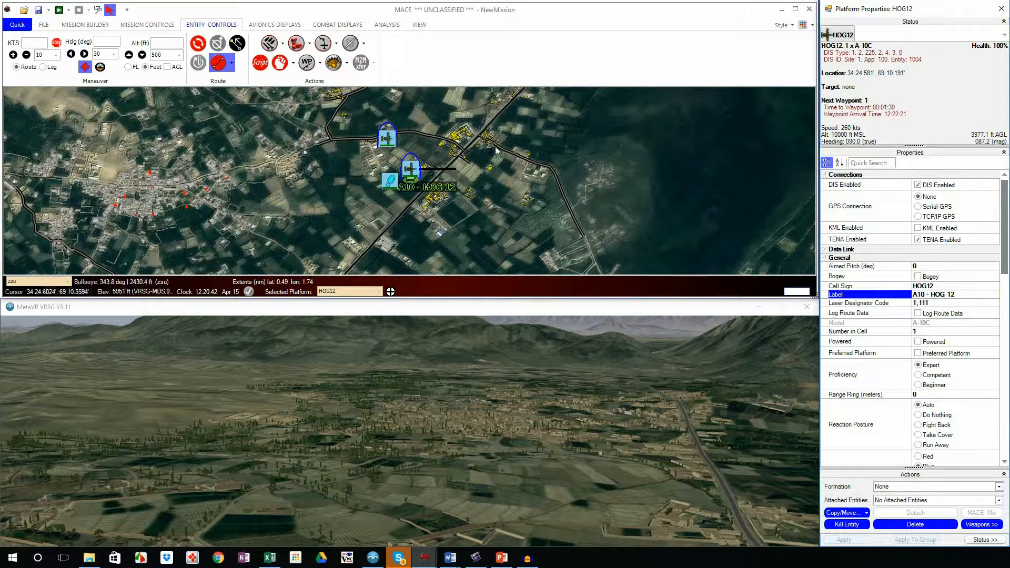
Step: Select the HOG11 aircraft and give it the map label "A10 - HOG 11"
left_click(386, 138)
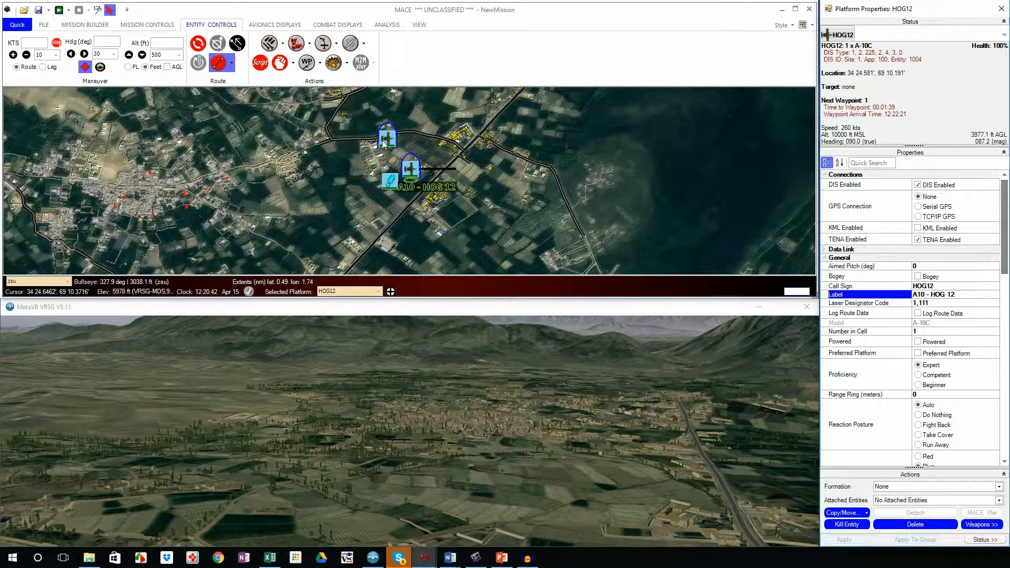
left_click(944, 294)
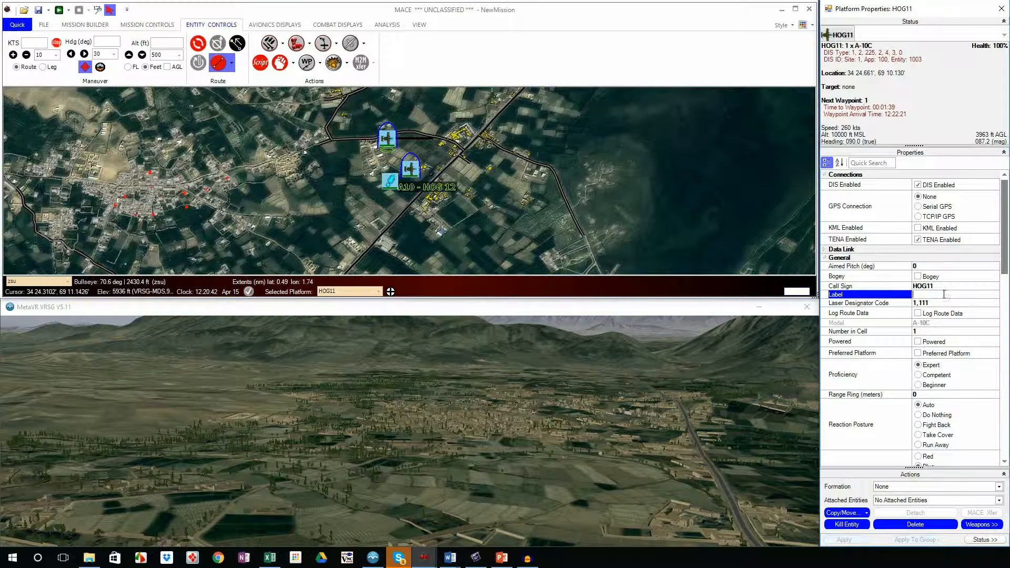
type("A10 - HOG 12")
key("BackSpace")
type("1")
key("Return")
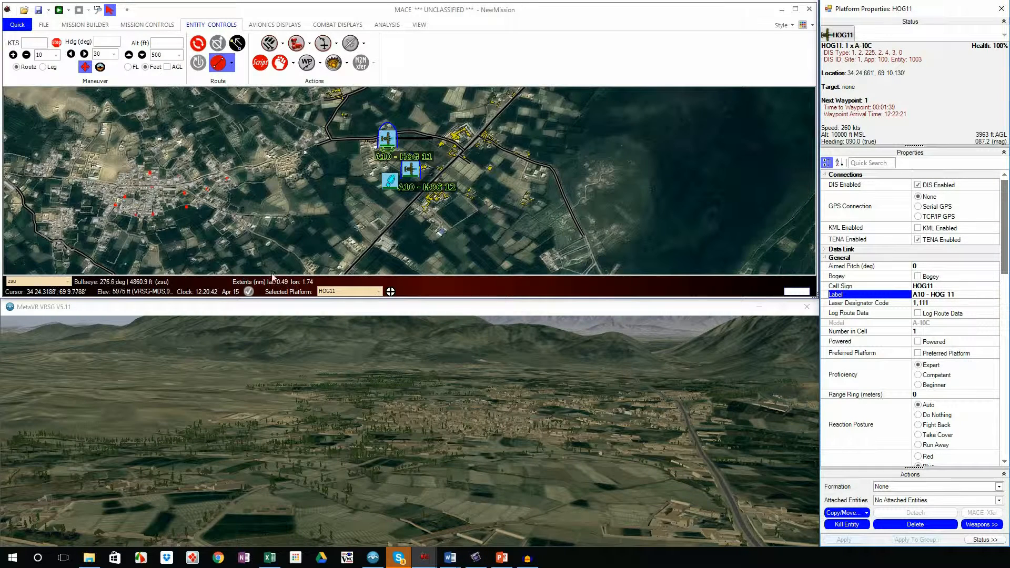
Step: Mark HOG11 as a preferred platform and compare the selected-platform list with the preferred-only filter on and off
left_click(930, 353)
left_click(932, 357)
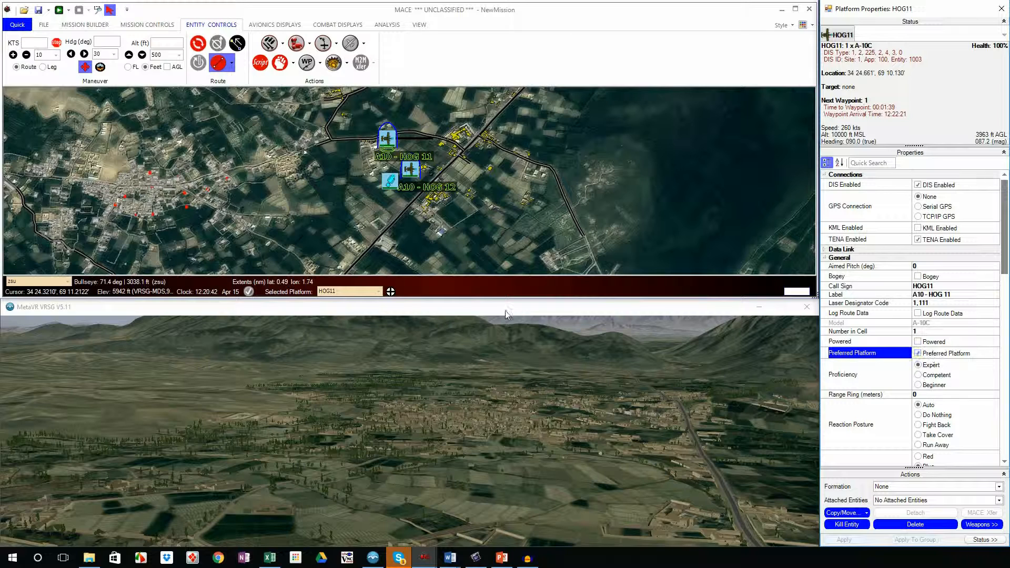
left_click(254, 296)
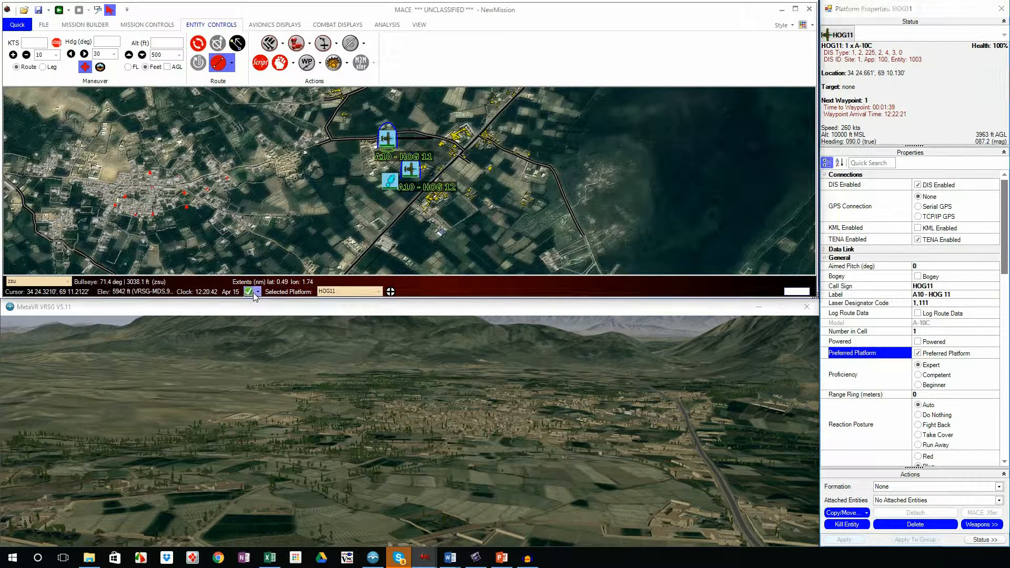
left_click(378, 291)
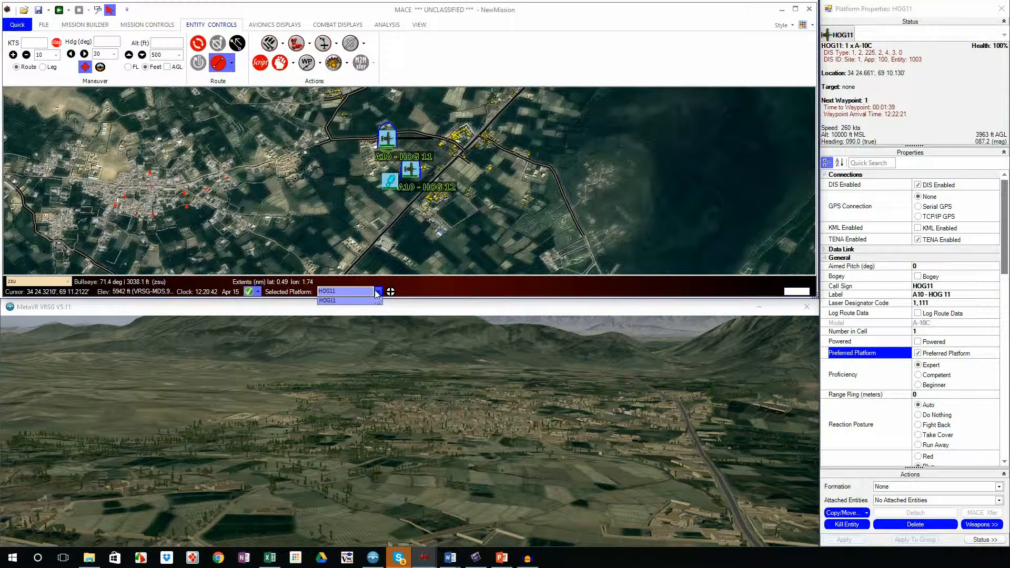
left_click(375, 301)
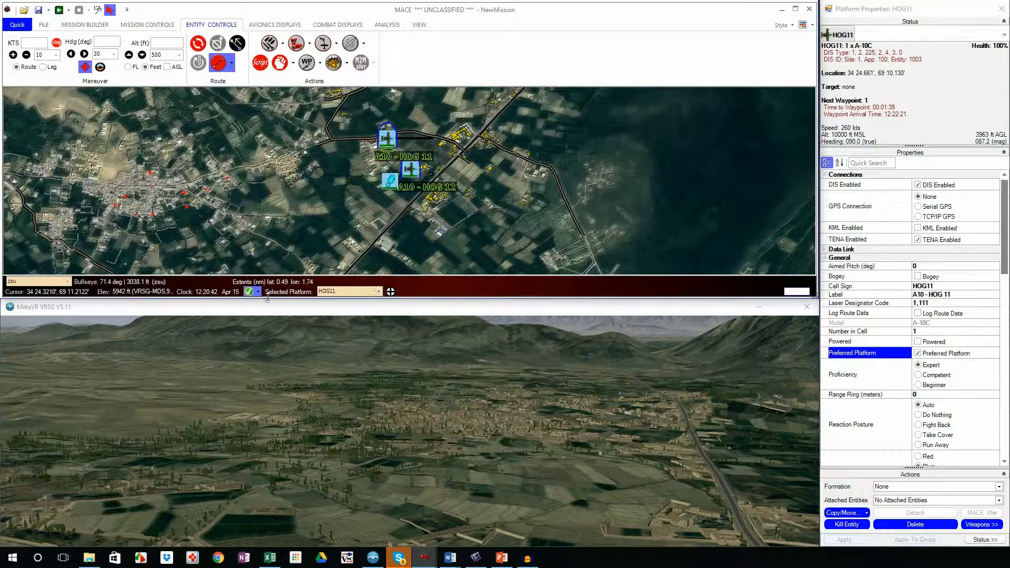
left_click(379, 291)
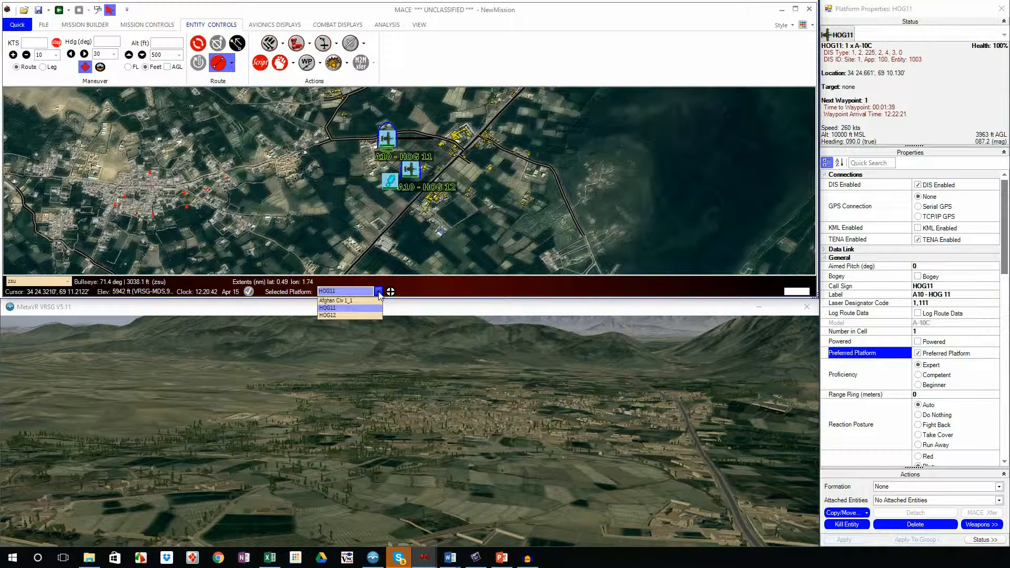
left_click(378, 291)
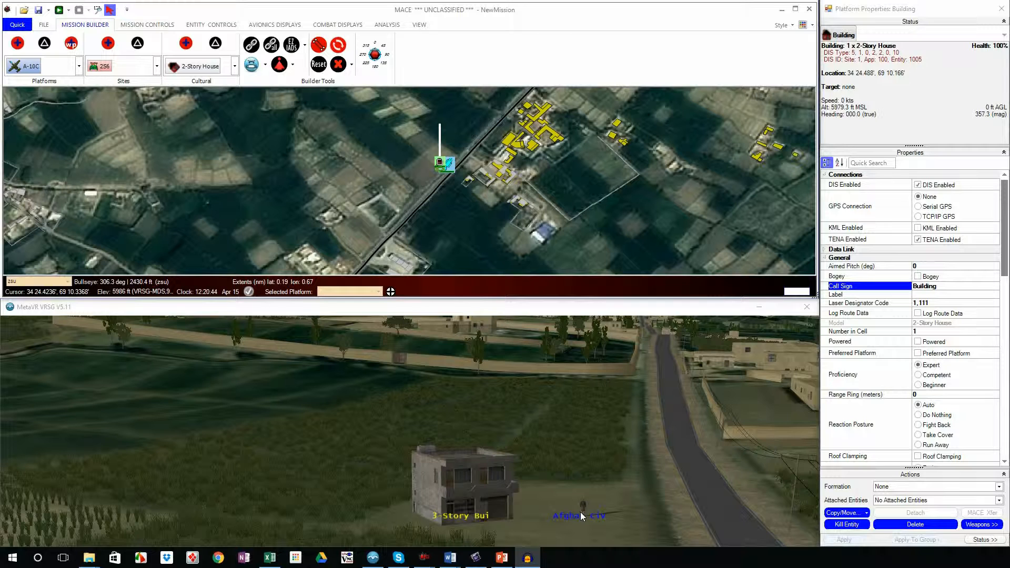
Step: Move the Bloke civilian onto the 2-Story House building on the map
mouse_move(448, 169)
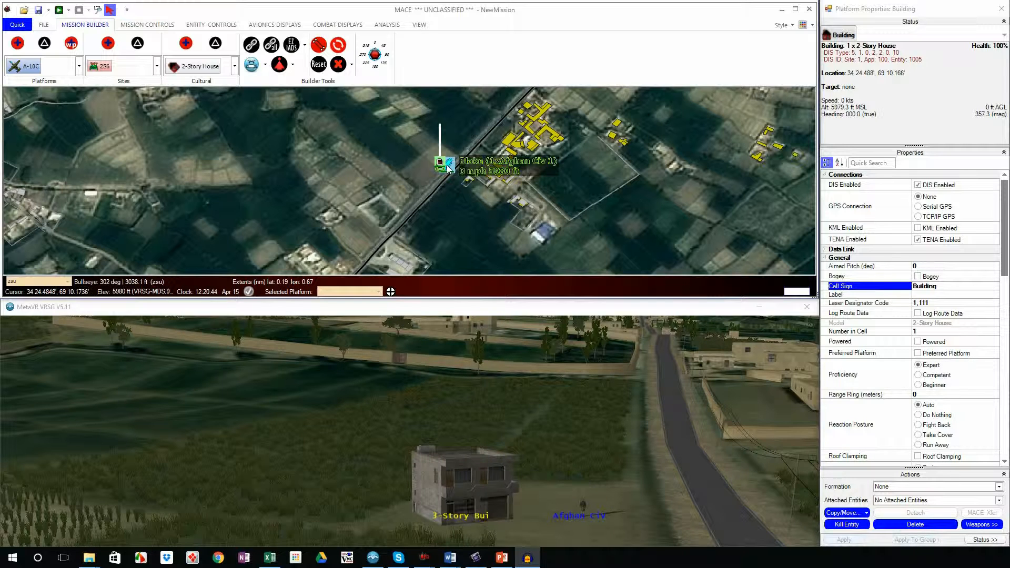
left_click_drag(449, 168, 440, 163)
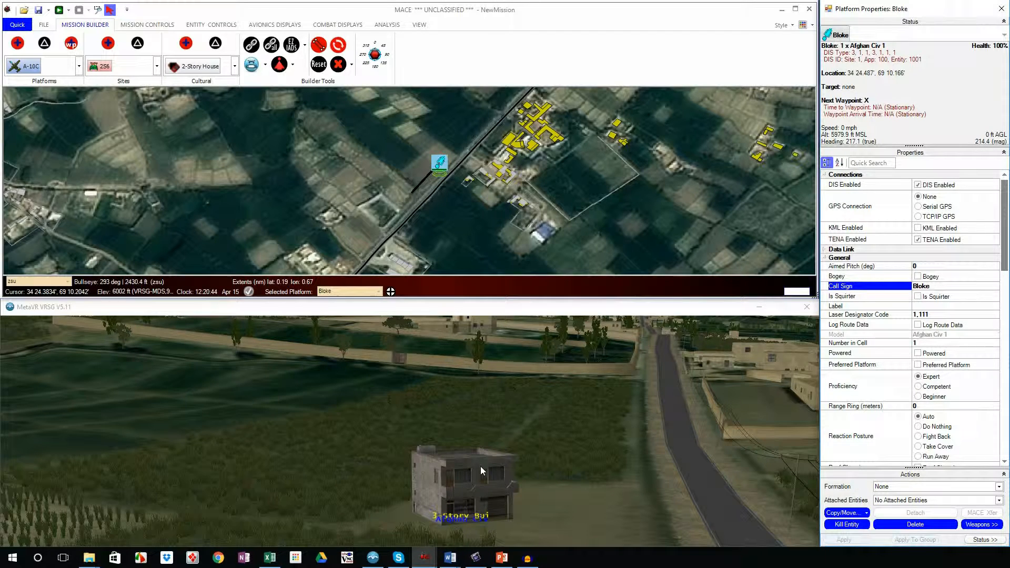
scroll(481, 452, "down", 2)
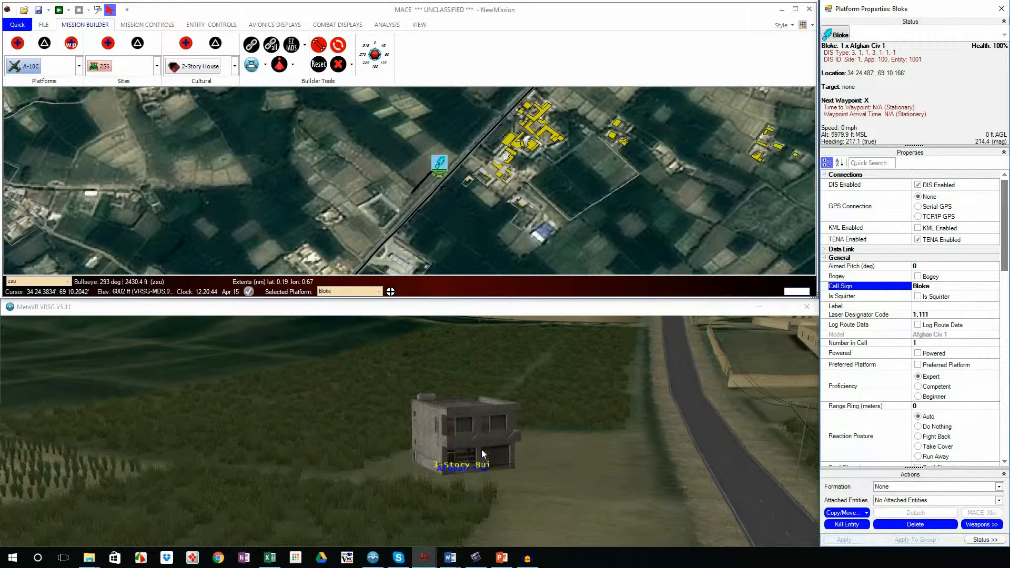
scroll(481, 450, "up", 2)
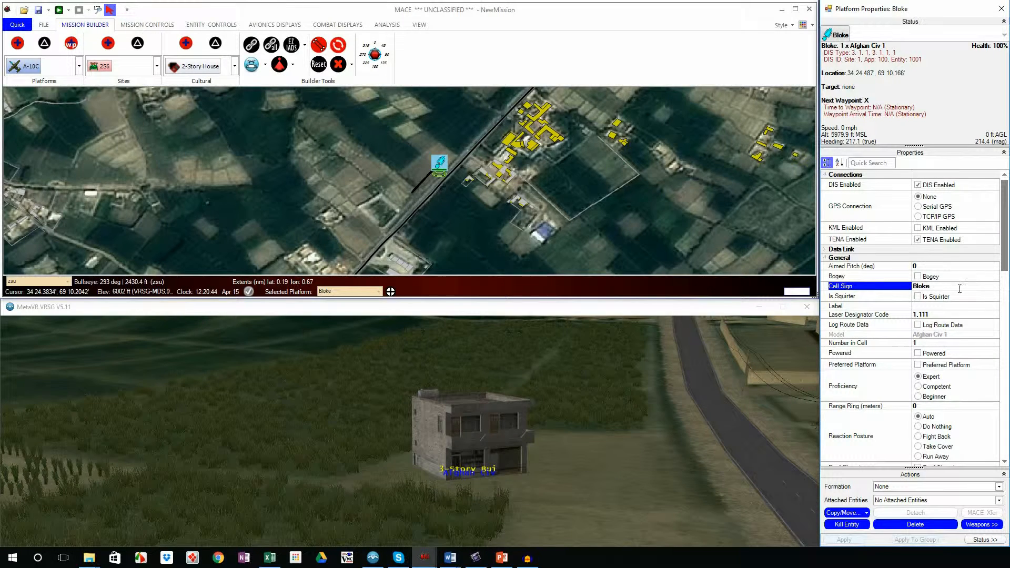
Step: Filter Bloke's properties by "roo", enable Roof Clamping and shift him slightly on the building
left_click(865, 162)
type("roo")
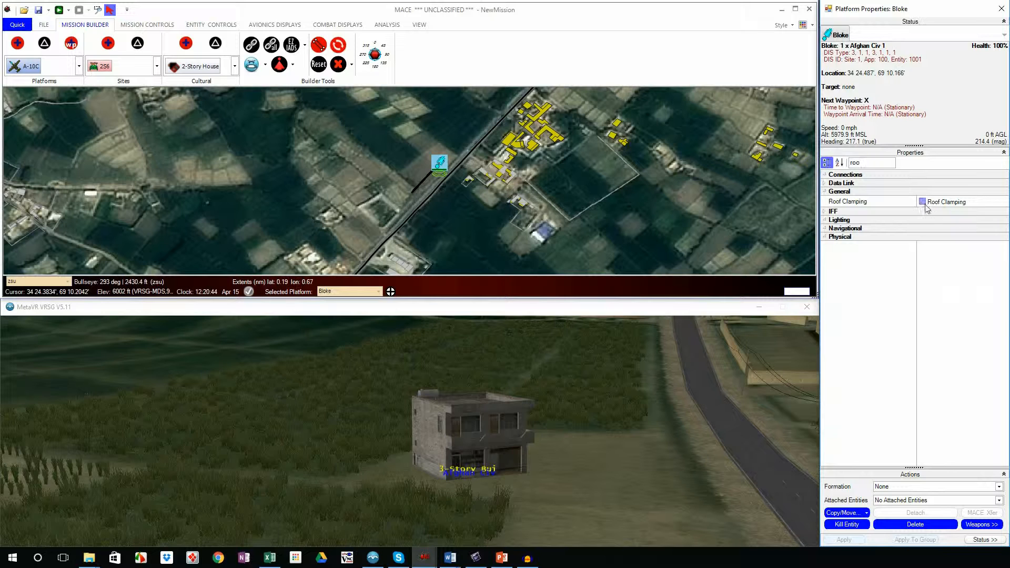
left_click(923, 204)
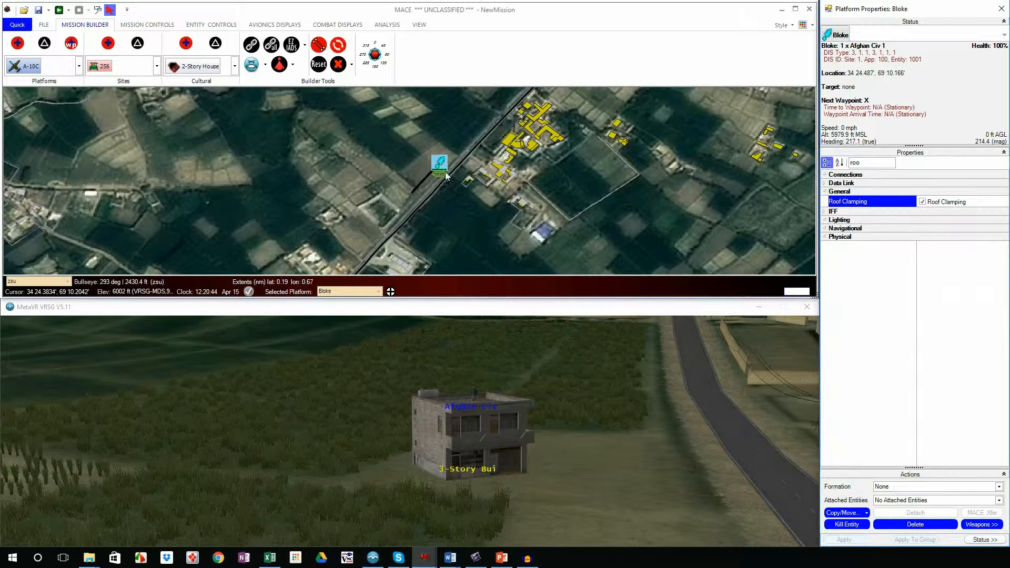
left_click_drag(441, 166, 441, 161)
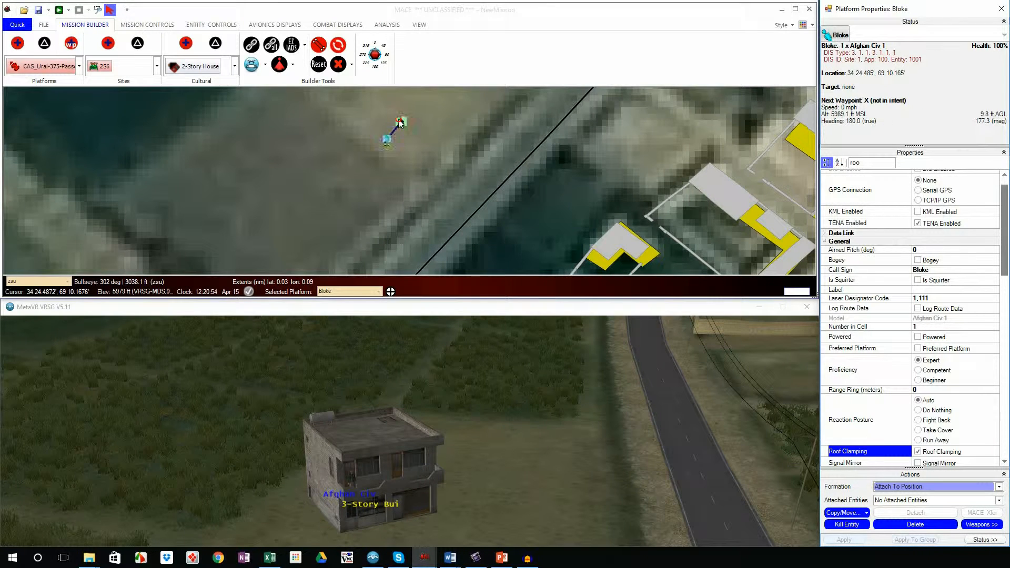
Step: Examine up close in the 3D view where the Bloke civilian stands on the building
left_click_drag(400, 122, 386, 141)
scroll(380, 481, "up", 6)
scroll(384, 480, "up", 3)
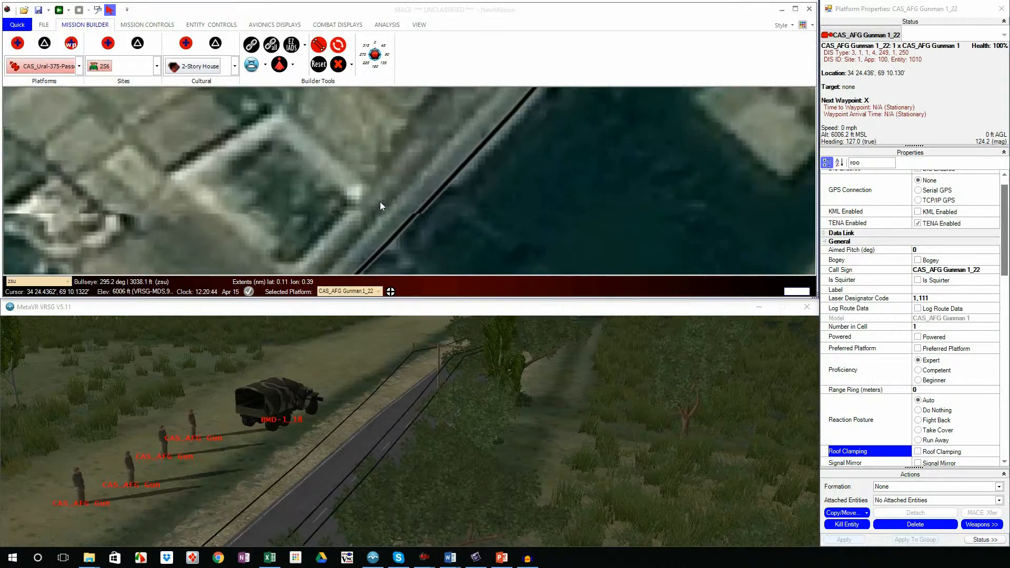
Step: Start an Attach To Position assignment of CAS_AFG Gunman 1_21 to the BMD-1_18 truck, review the available seat positions and cancel it
scroll(380, 201, "up", 2)
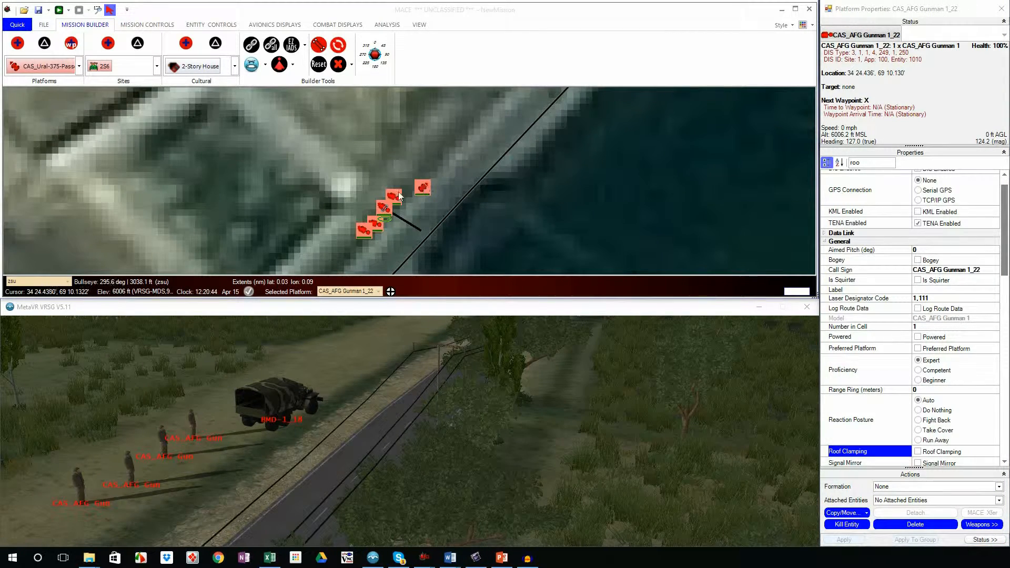
left_click(396, 196)
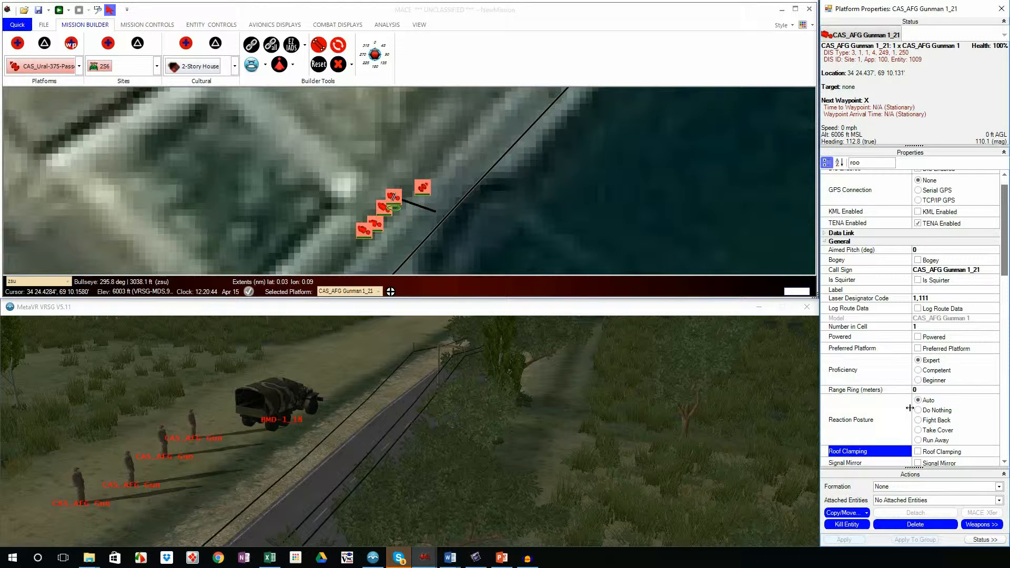
left_click(948, 488)
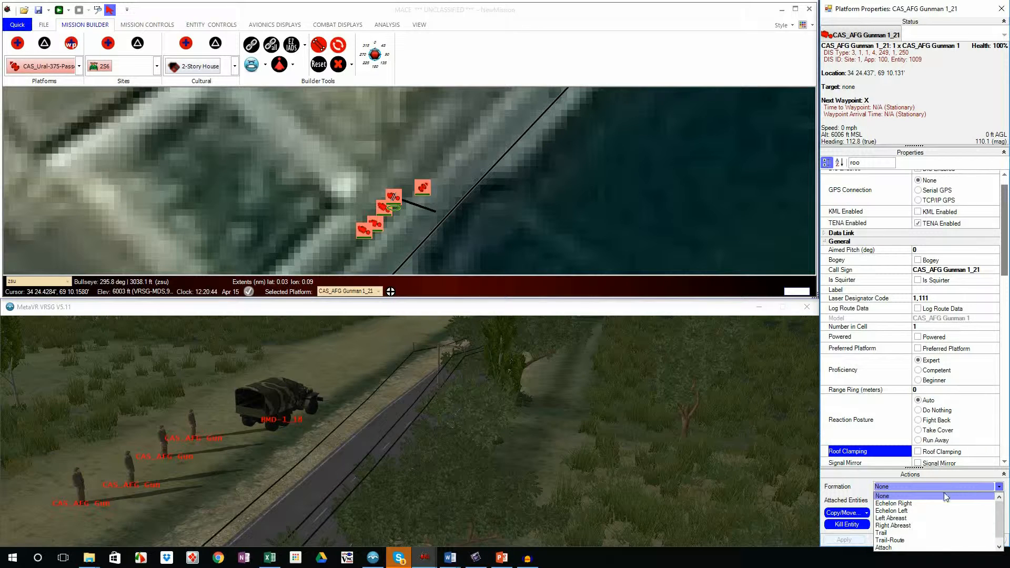
scroll(949, 526, "down", 1)
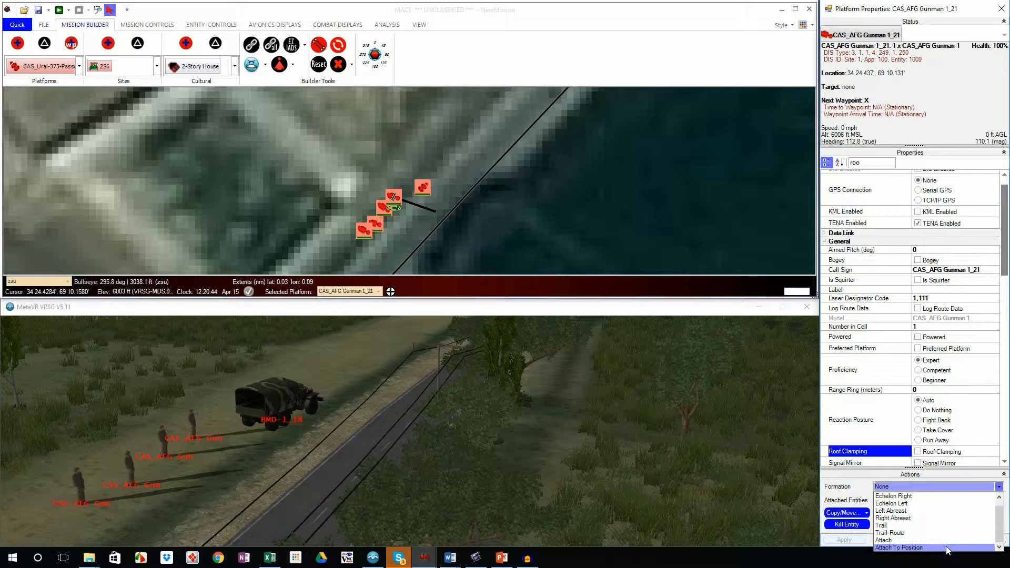
left_click(947, 548)
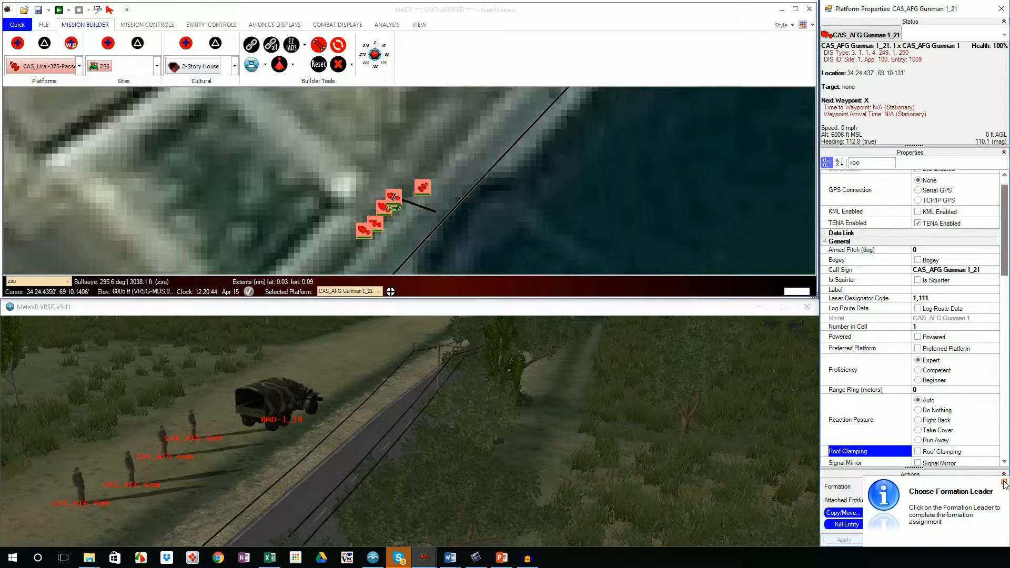
left_click(425, 186)
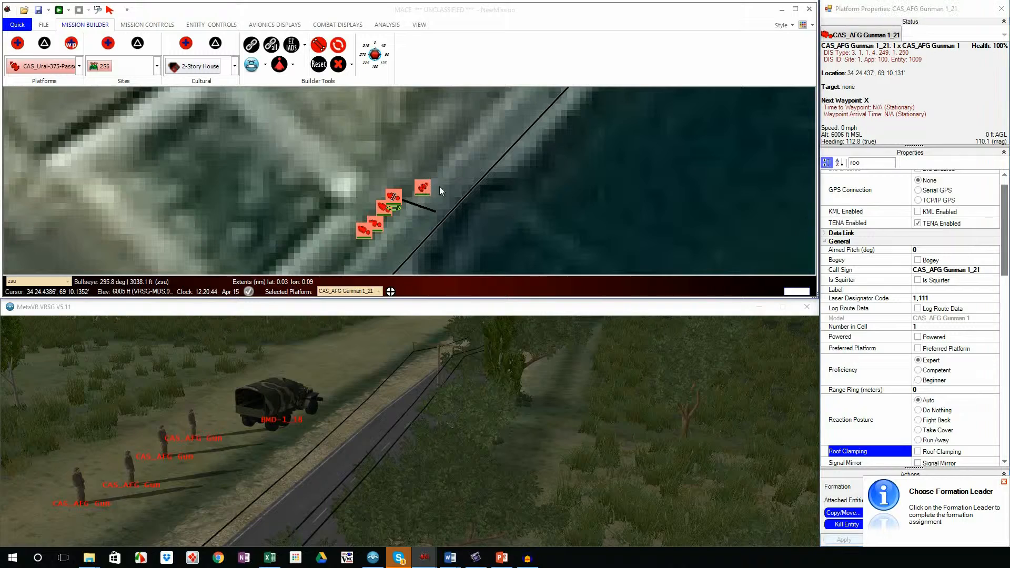
left_click(393, 197)
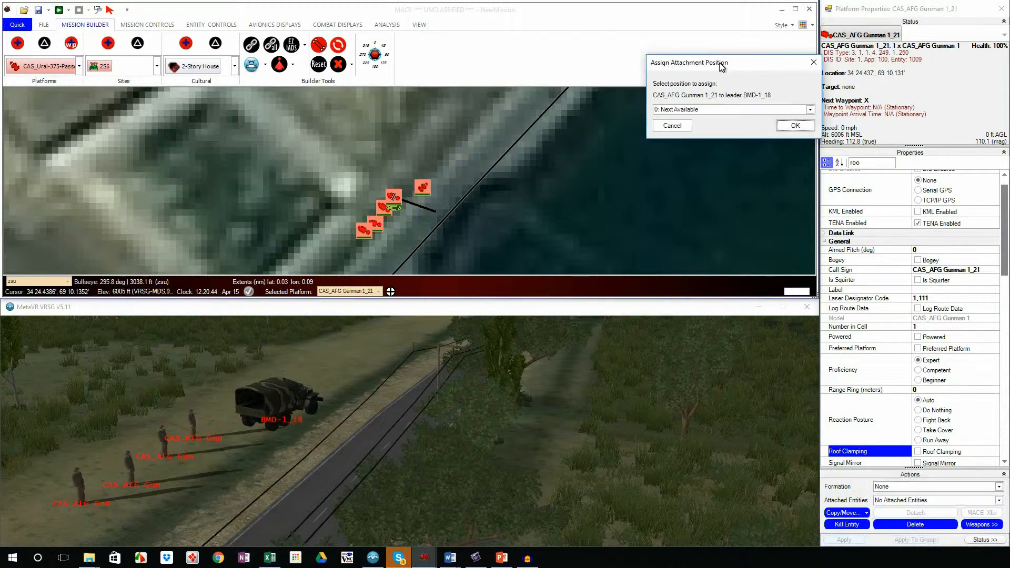
left_click(693, 86)
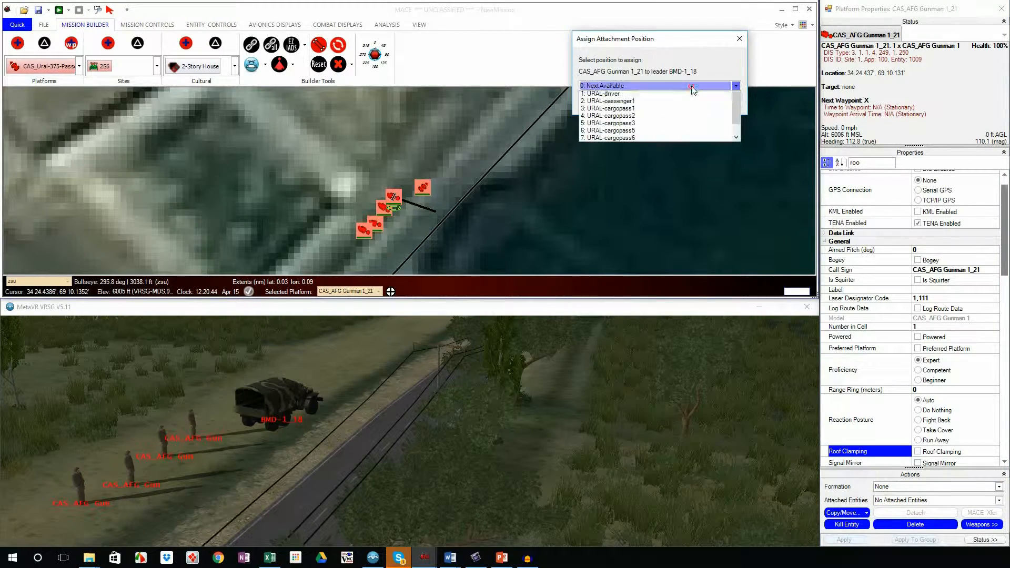
left_click(713, 56)
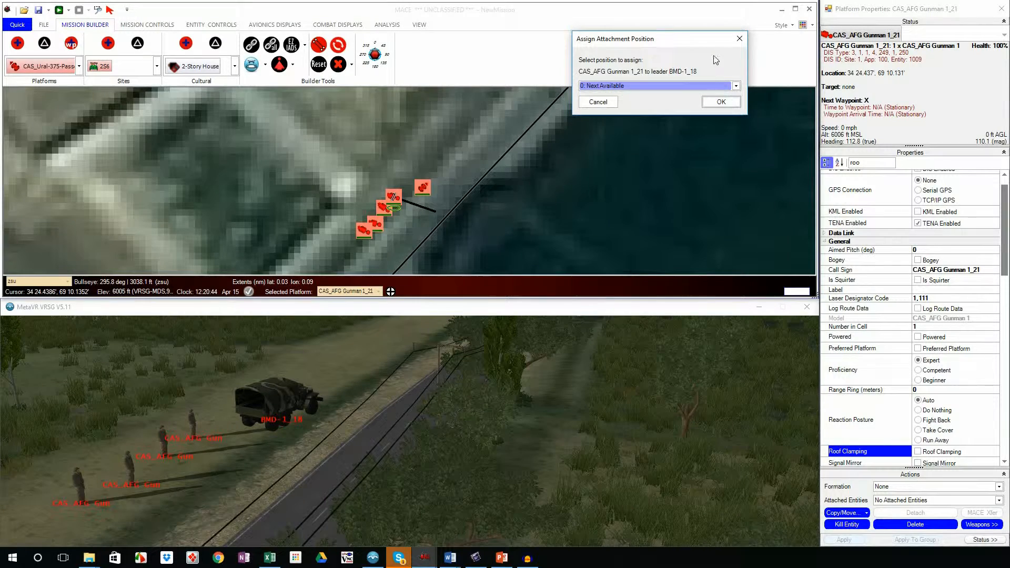
left_click(738, 39)
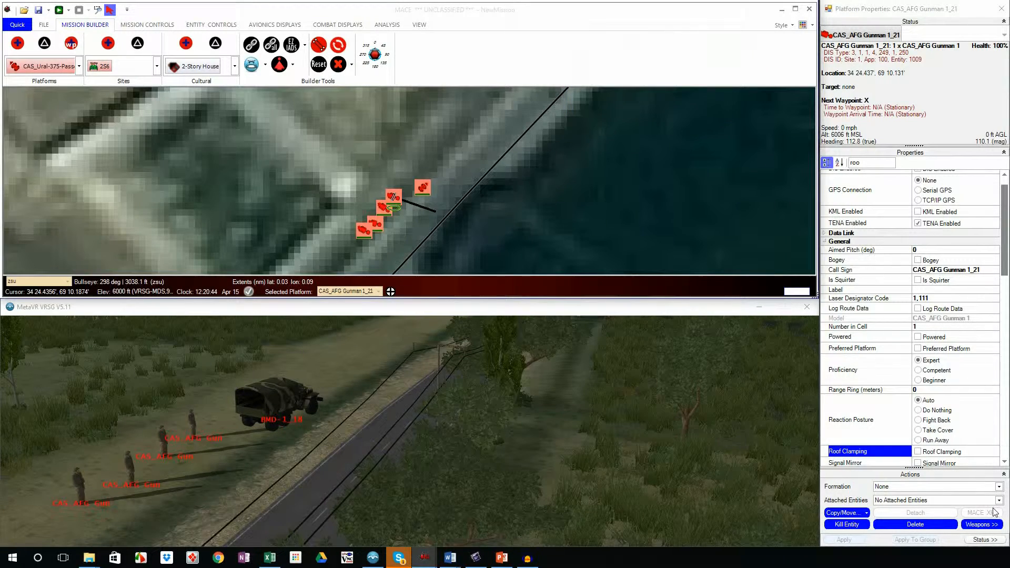
Step: Attach CAS_AFG Gunman 1_21 to the BMD-1_18 truck with the Attach formation and run the mission so he boards it
left_click(967, 502)
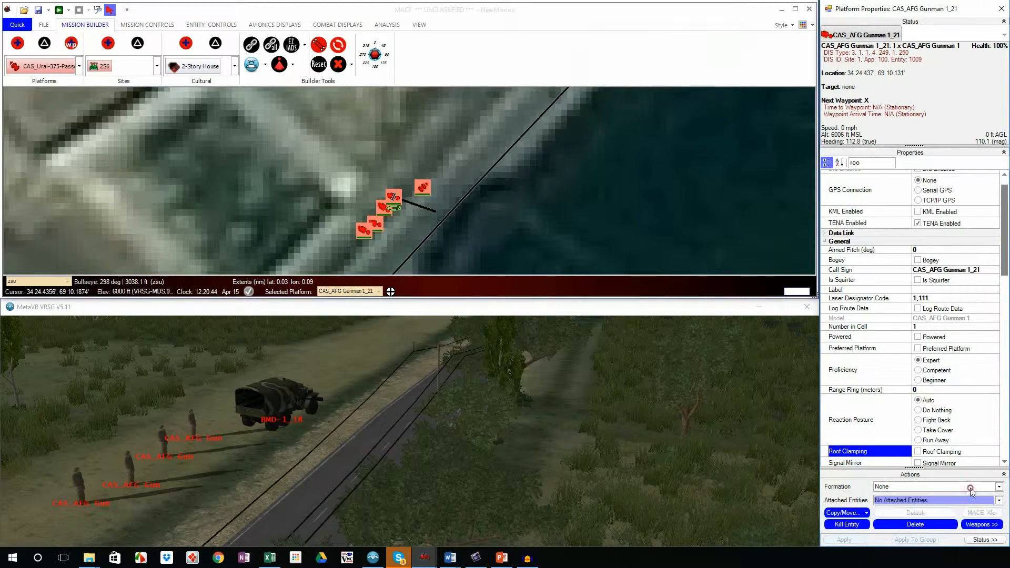
left_click(970, 491)
left_click(964, 540)
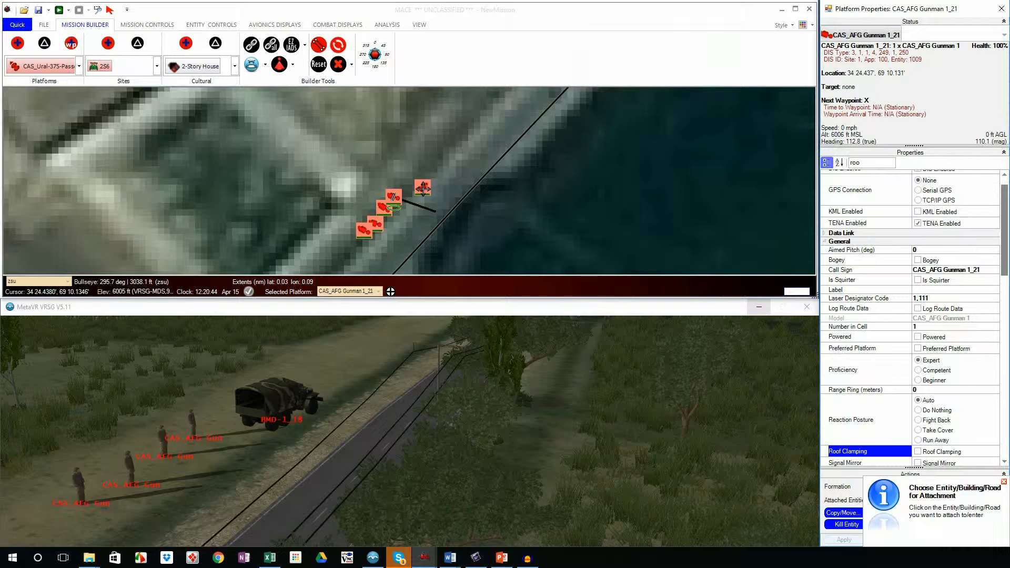
left_click(423, 188)
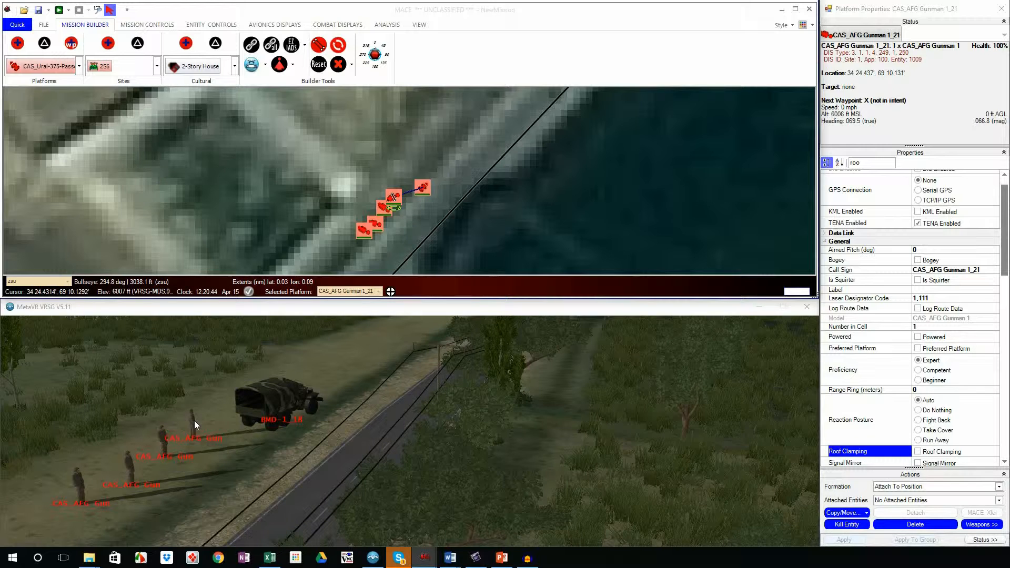
left_click(58, 11)
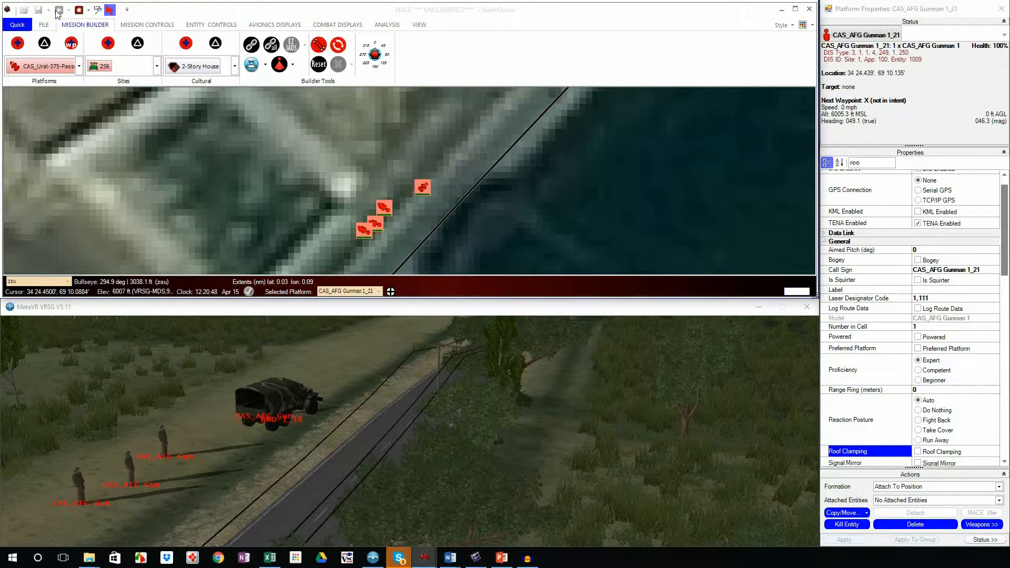
Step: With the mission stopped, attach CAS_AFG Gunman 1_22 to the BMD-1_18 truck and move him onto it on the map
left_click(387, 206)
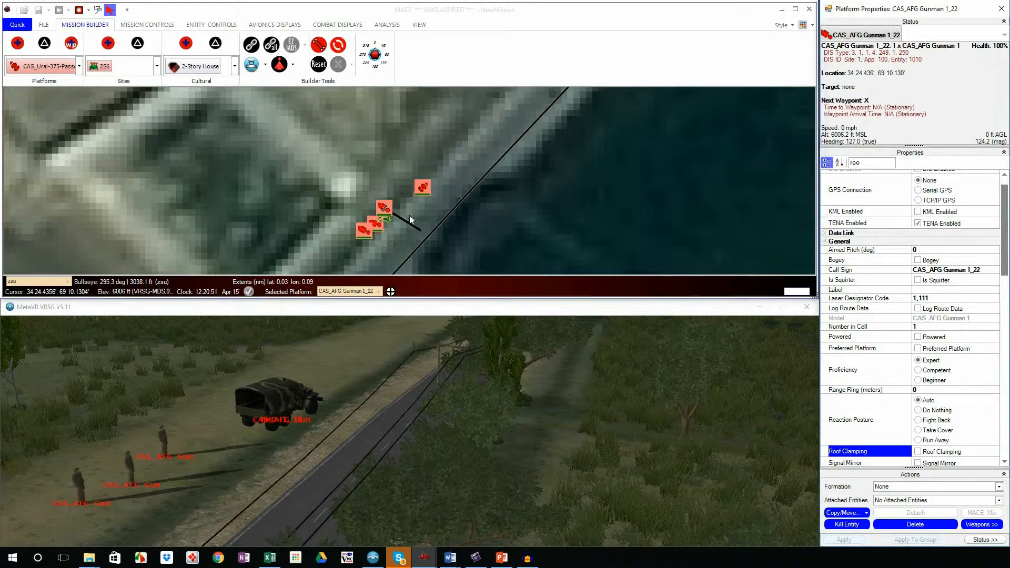
left_click(79, 9)
left_click(968, 499)
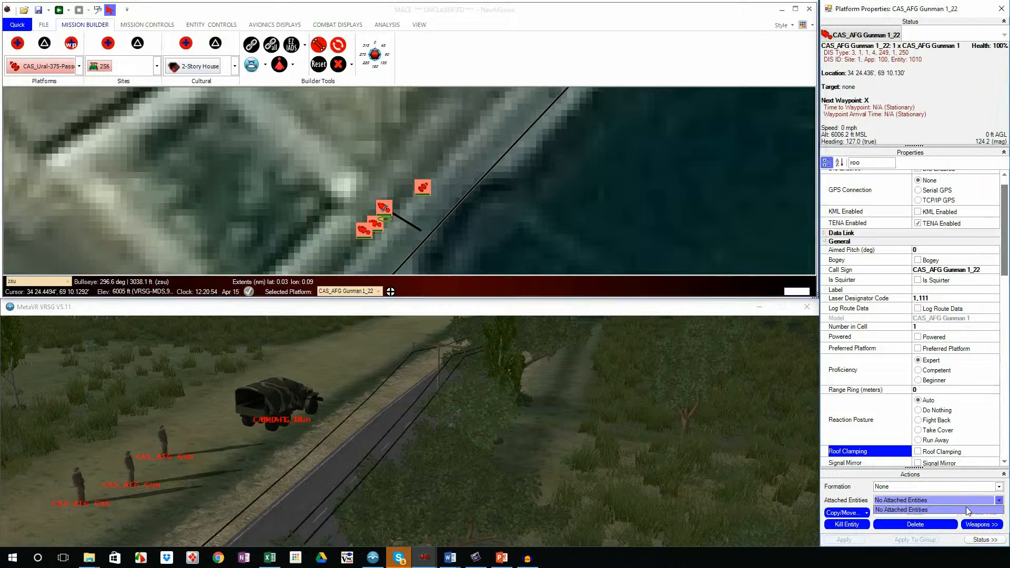
left_click(979, 486)
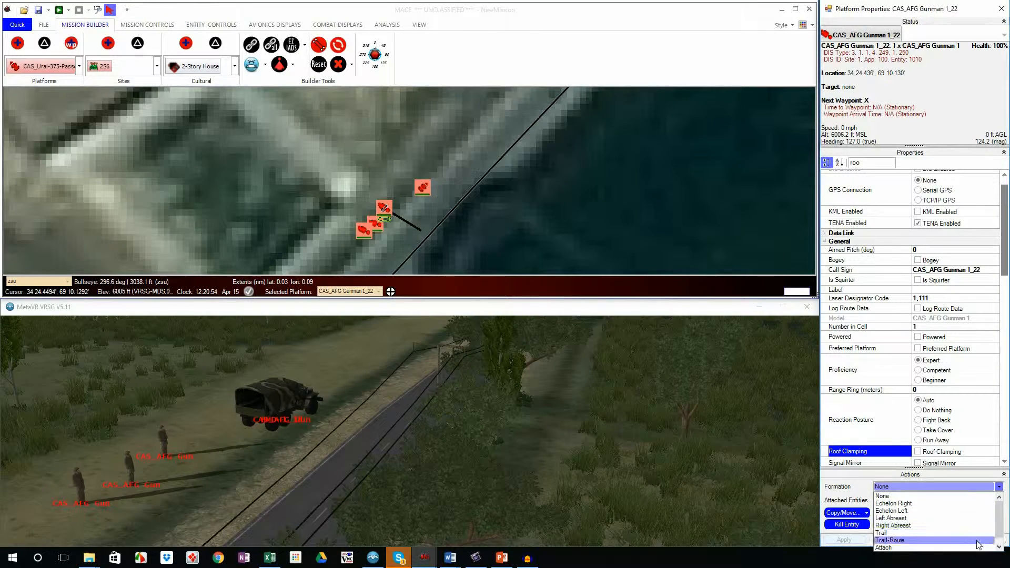
left_click(980, 548)
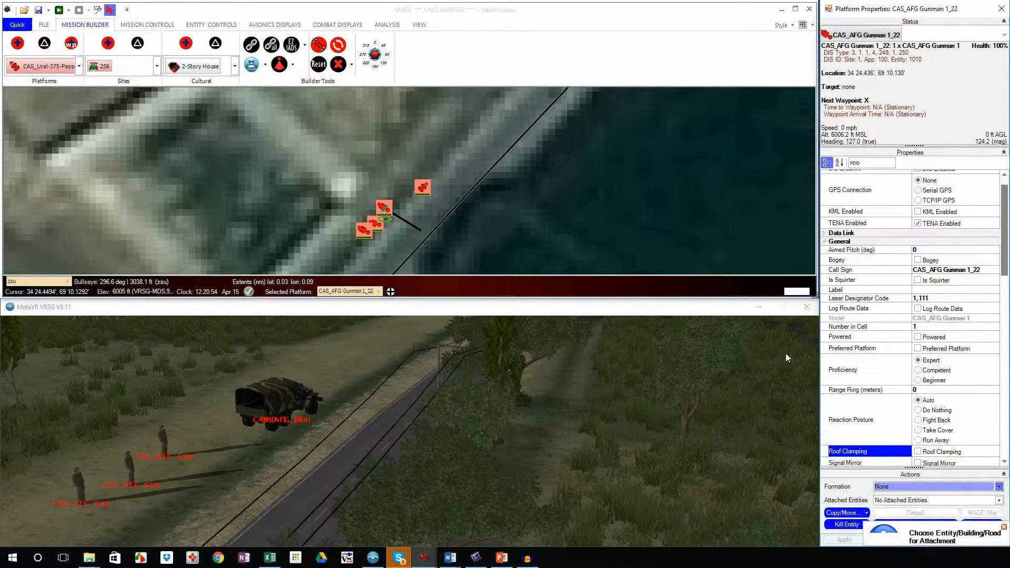
left_click(423, 187)
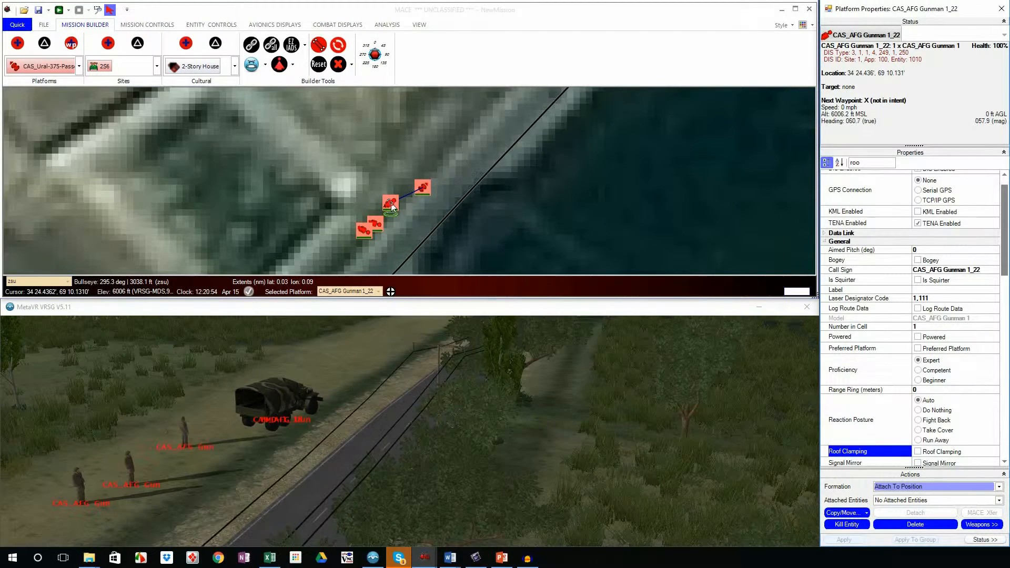
left_click_drag(391, 203, 424, 193)
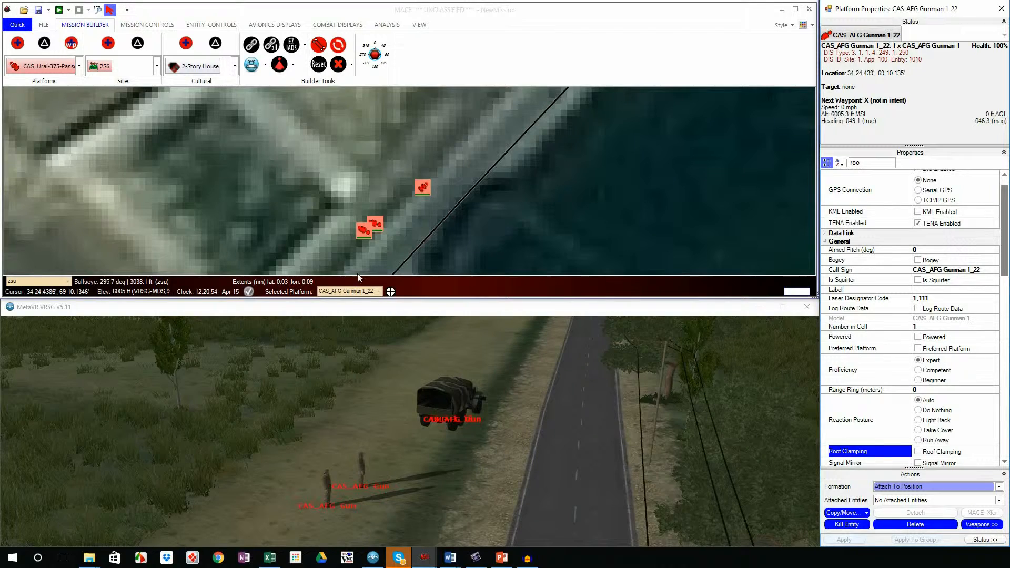
Step: Attach CAS_AFG Gunman 1_20 to the truck's URAL-cargopass3 position with Attach To Position and move him onto the truck
left_click(377, 227)
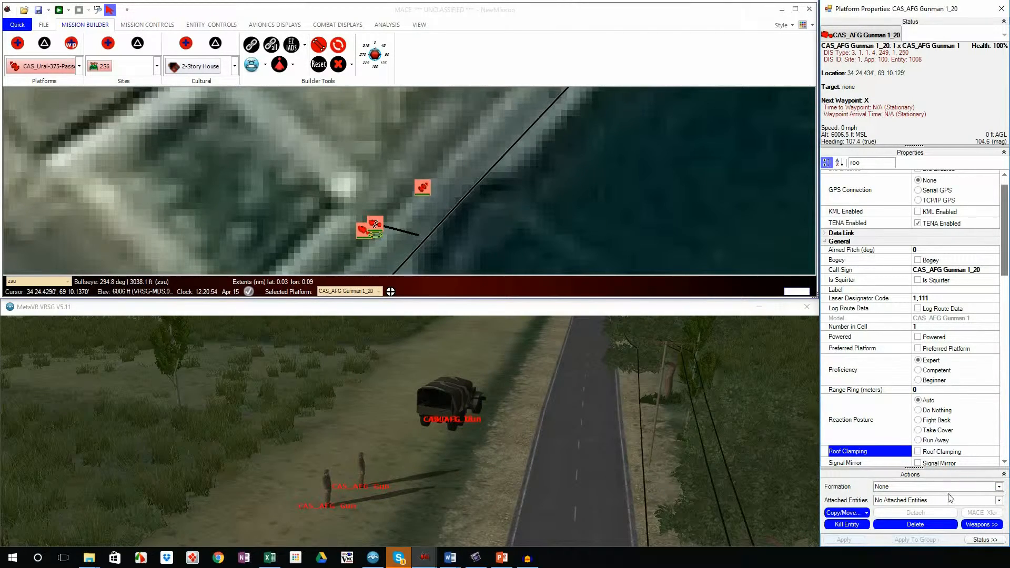
left_click(971, 502)
left_click(982, 489)
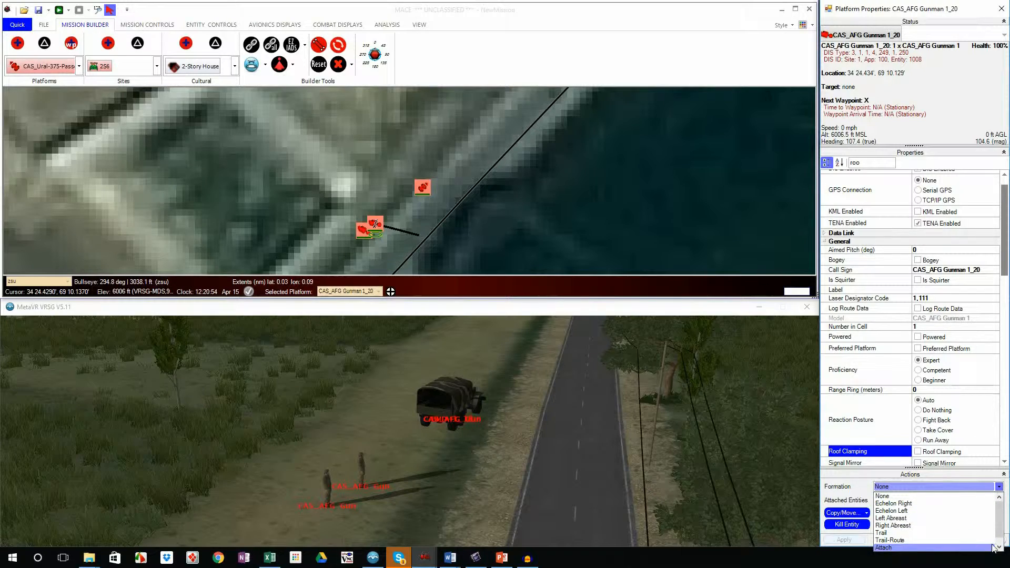
left_click(983, 547)
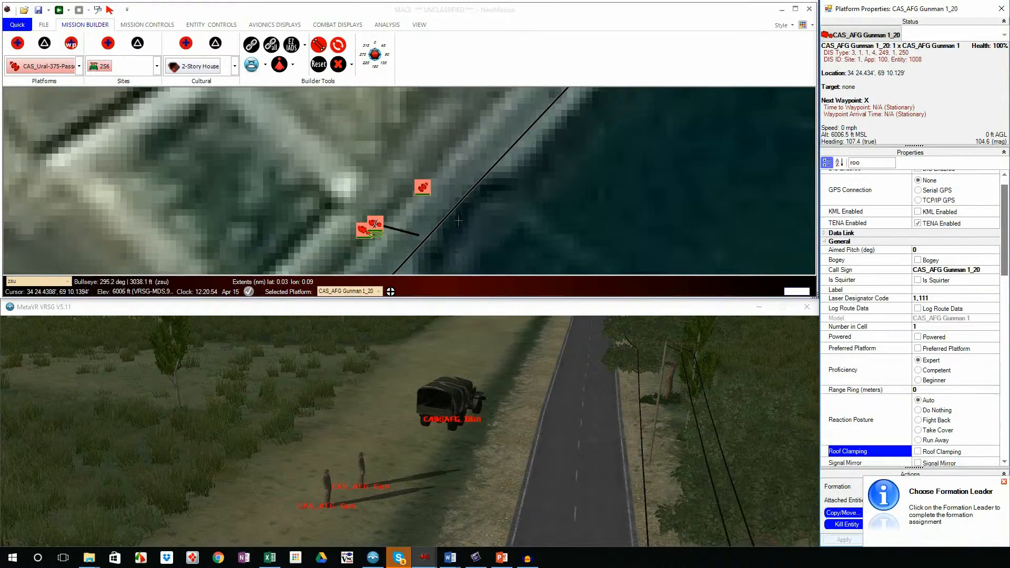
left_click(422, 189)
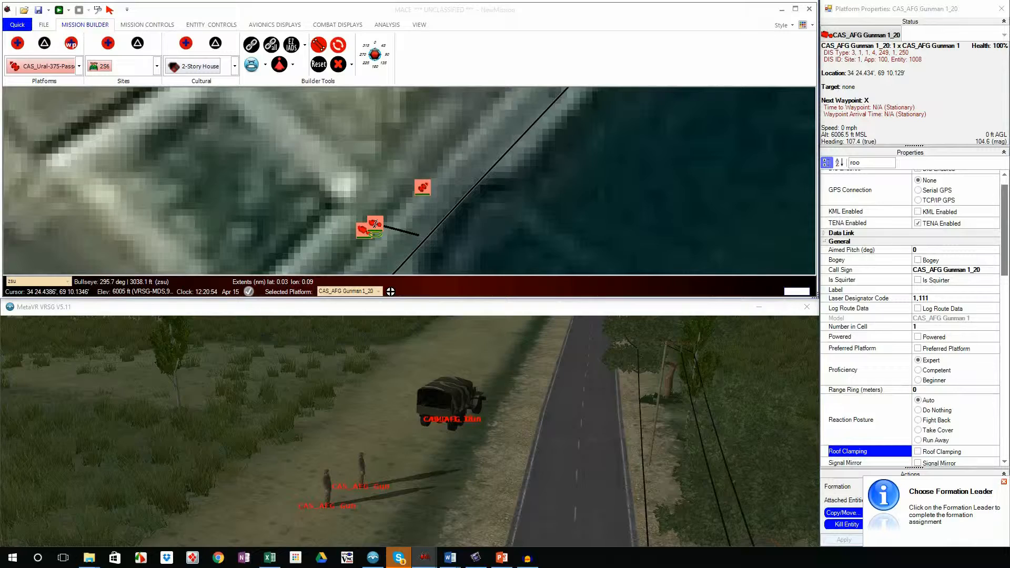
left_click(685, 112)
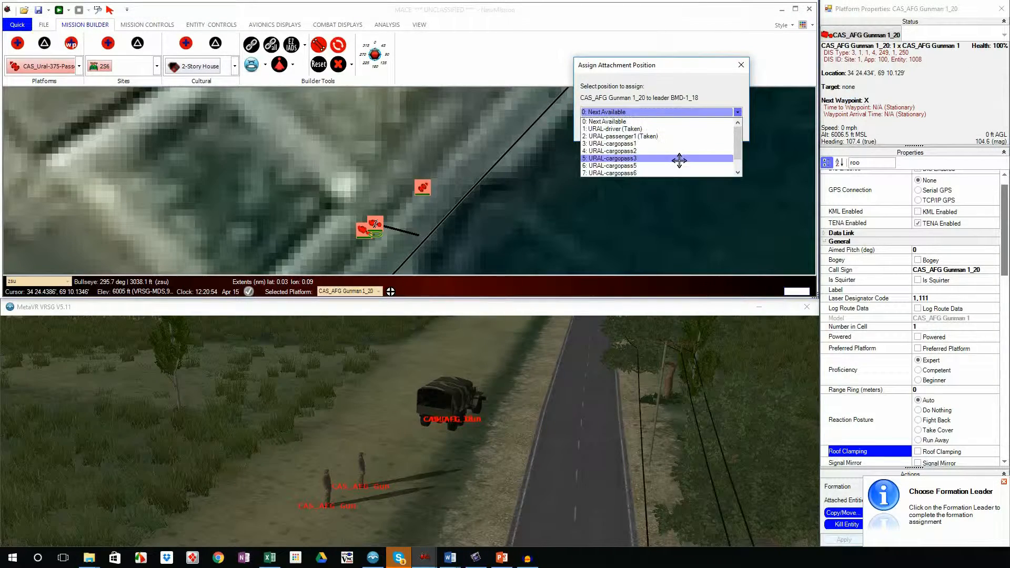
left_click(679, 158)
left_click(721, 128)
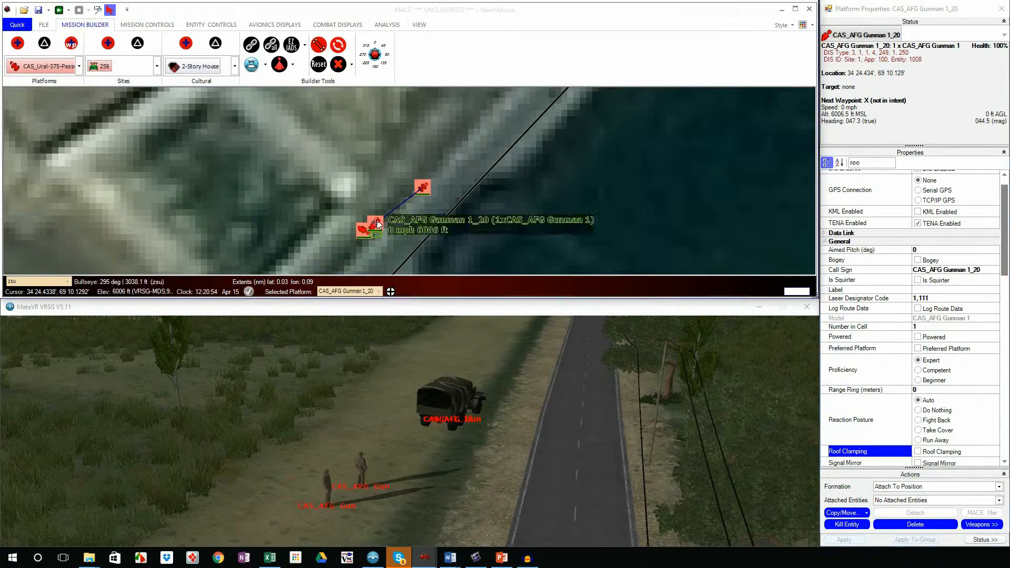
left_click_drag(377, 220, 424, 191)
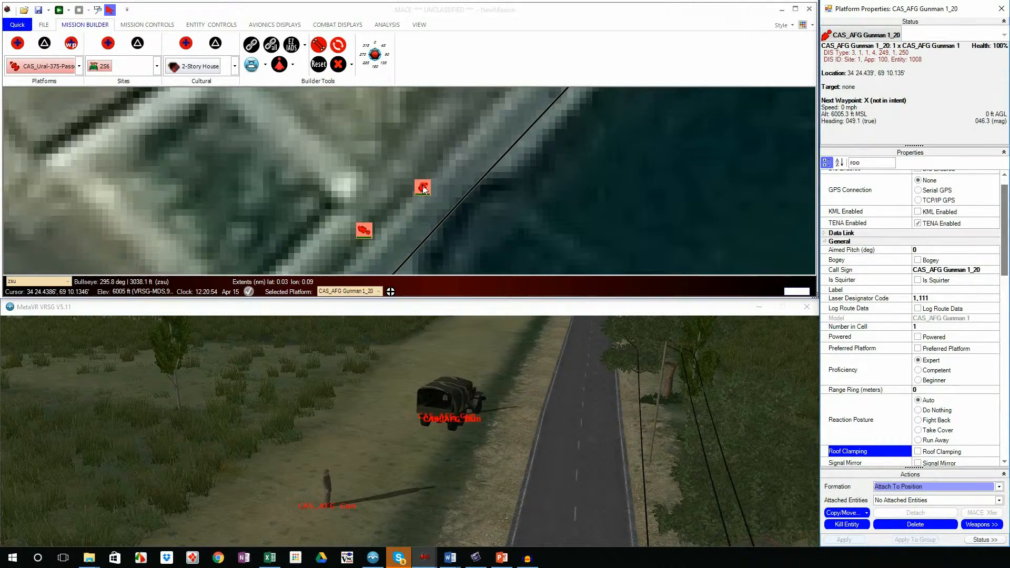
Step: Detach CAS_AFG Gunman 1_20 from the BMD-1_18 truck
left_click(364, 231)
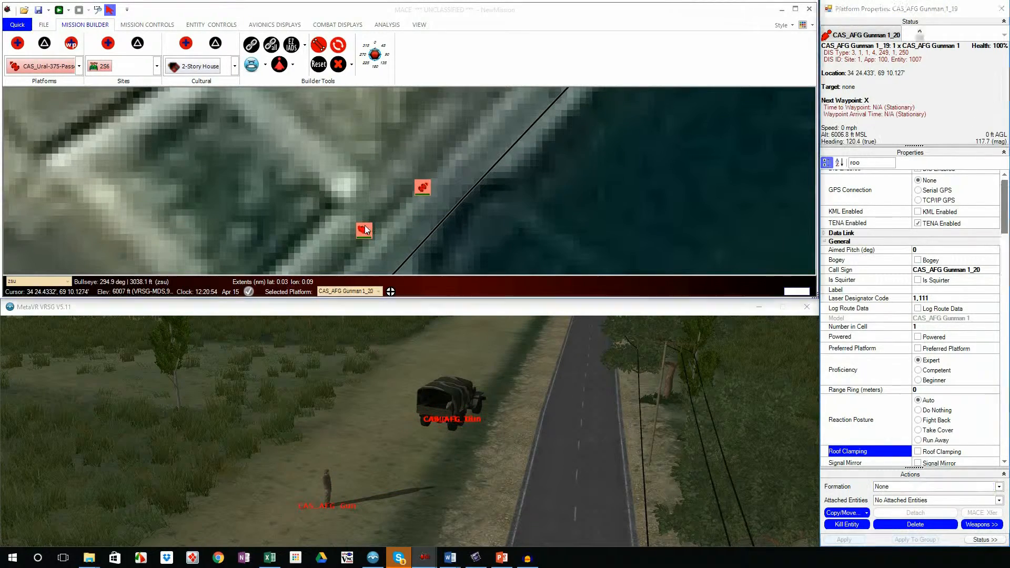
left_click(425, 188)
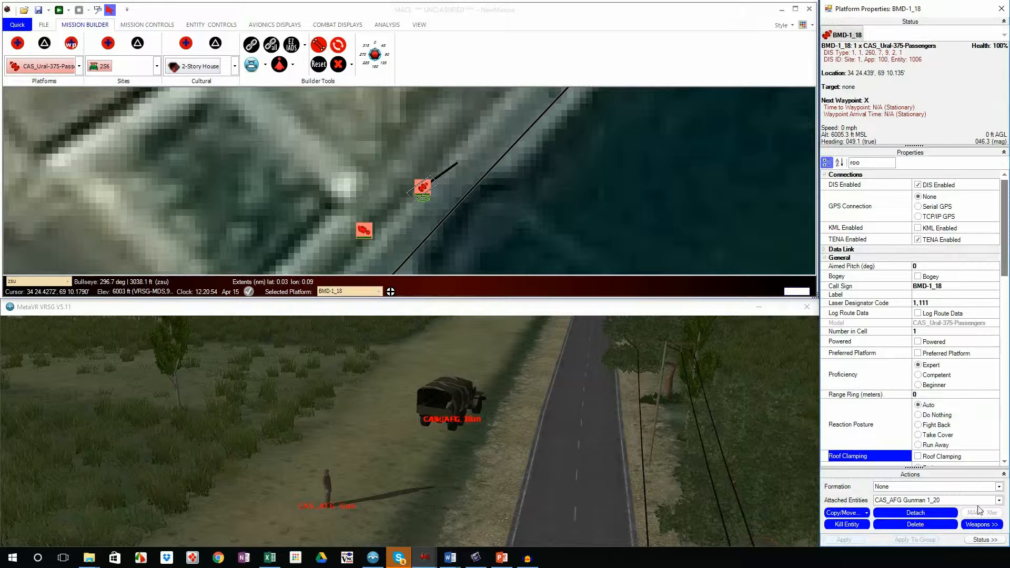
left_click(998, 501)
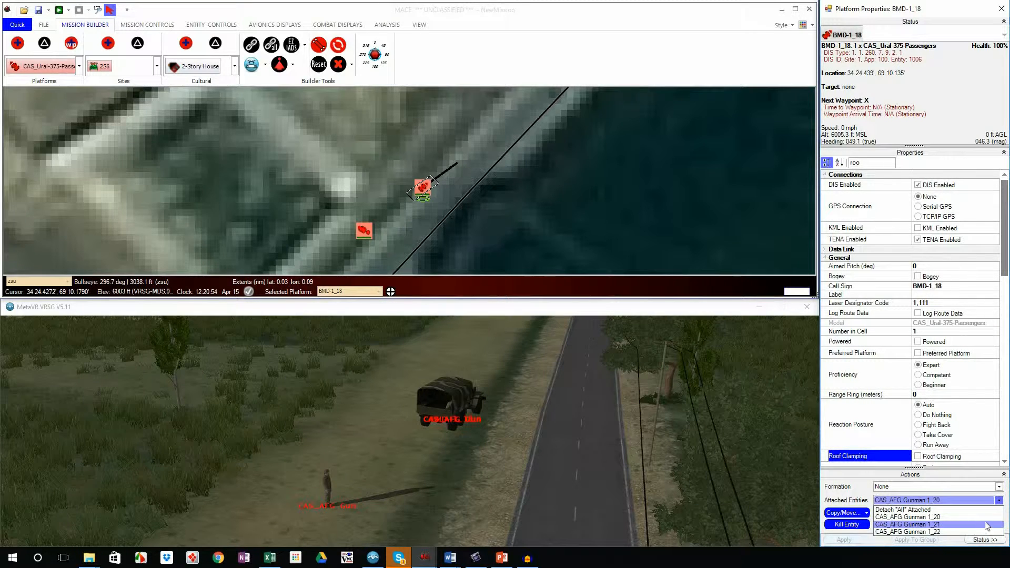
left_click(985, 517)
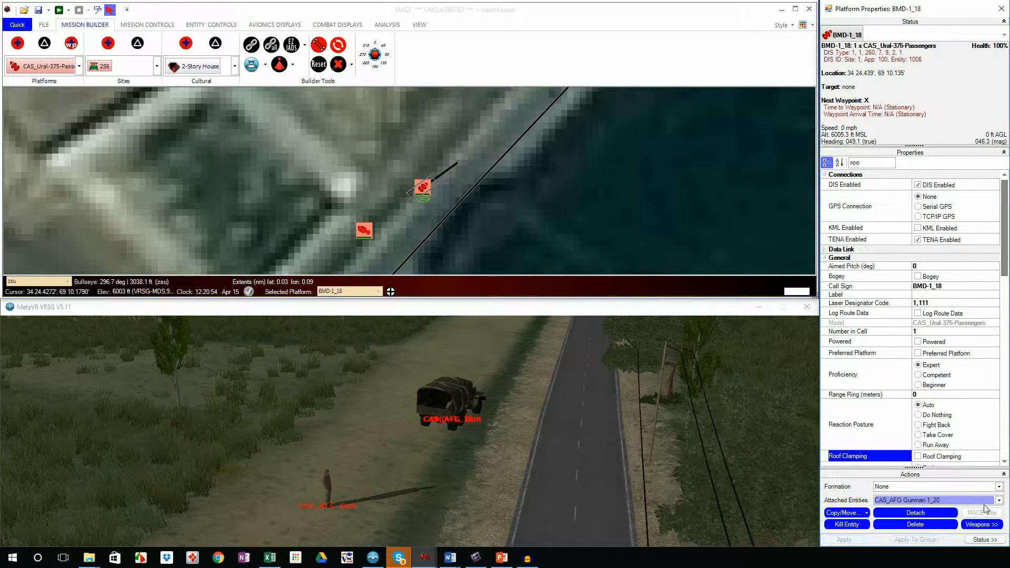
left_click(923, 511)
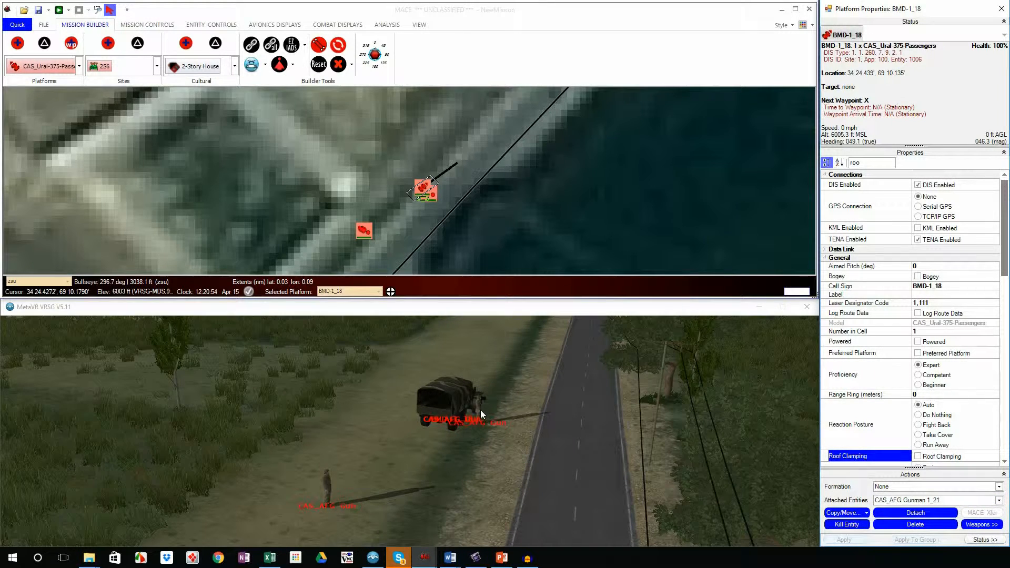
Step: Detach all remaining attached entities from the BMD-1_18 truck
left_click(436, 195)
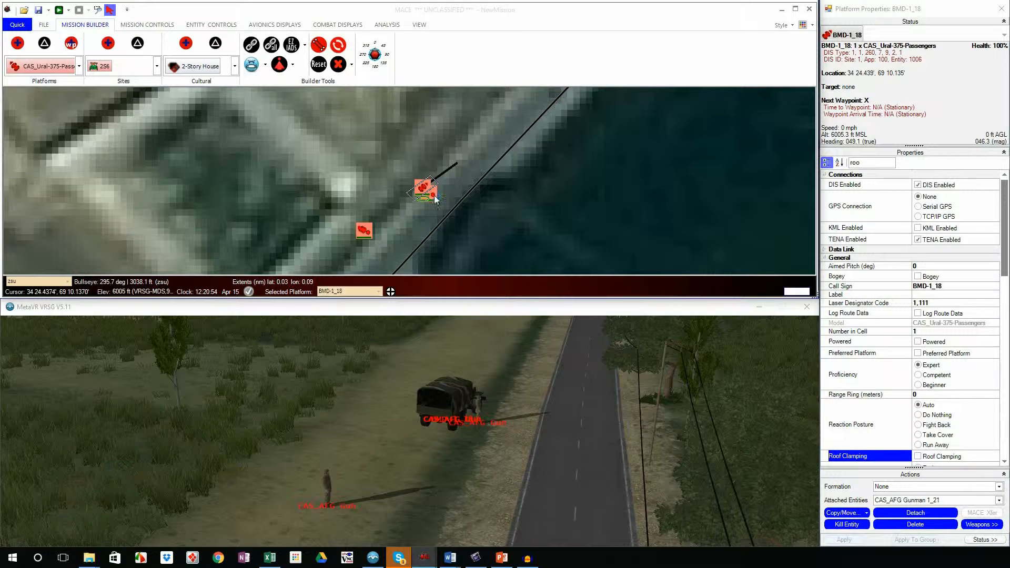
left_click(965, 501)
left_click(947, 510)
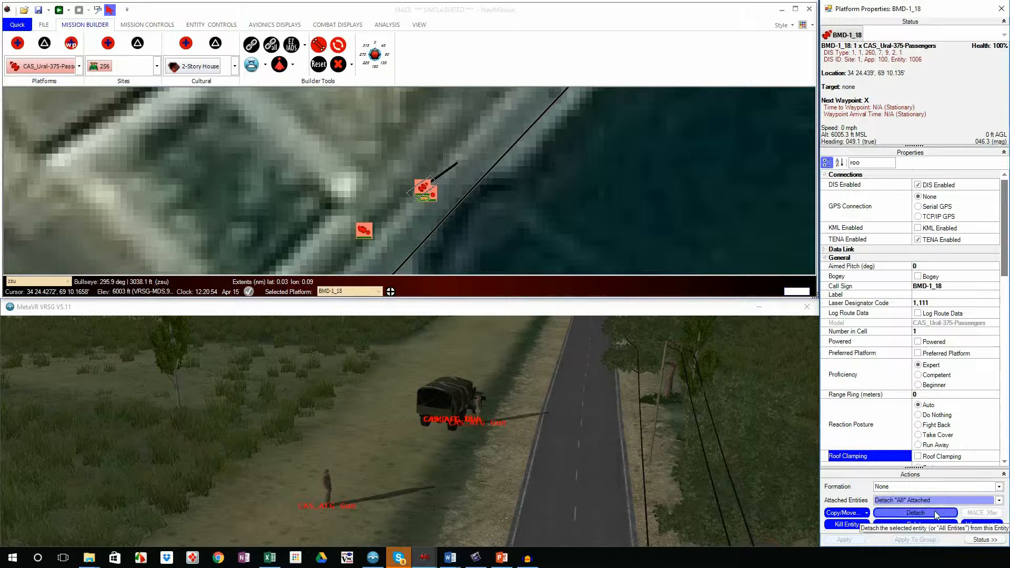
left_click(935, 514)
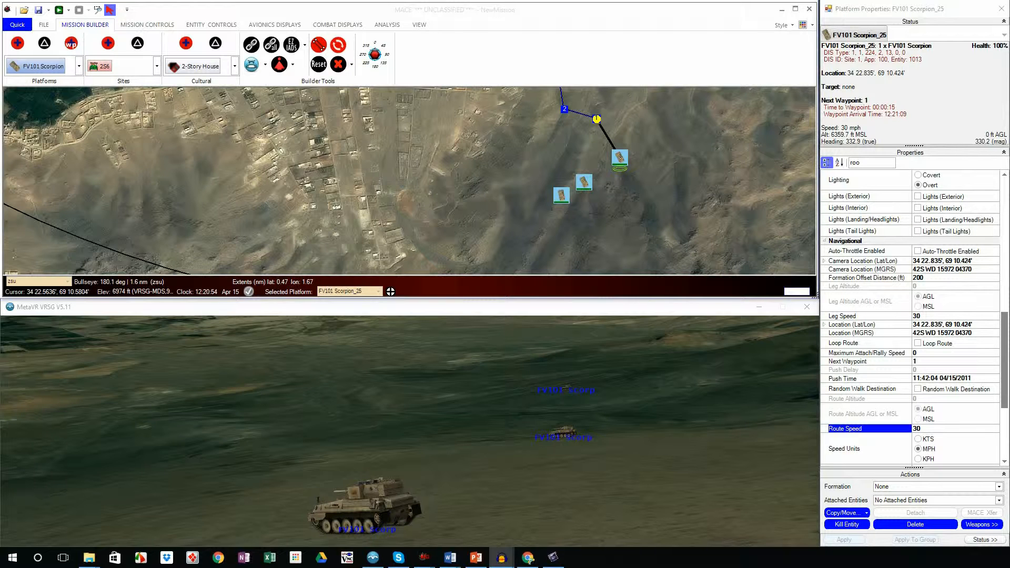
Step: Put FV101 Scorpion_24 in Trail formation with FV101 Scorpion_25 as the formation leader
left_click_drag(721, 143, 713, 183)
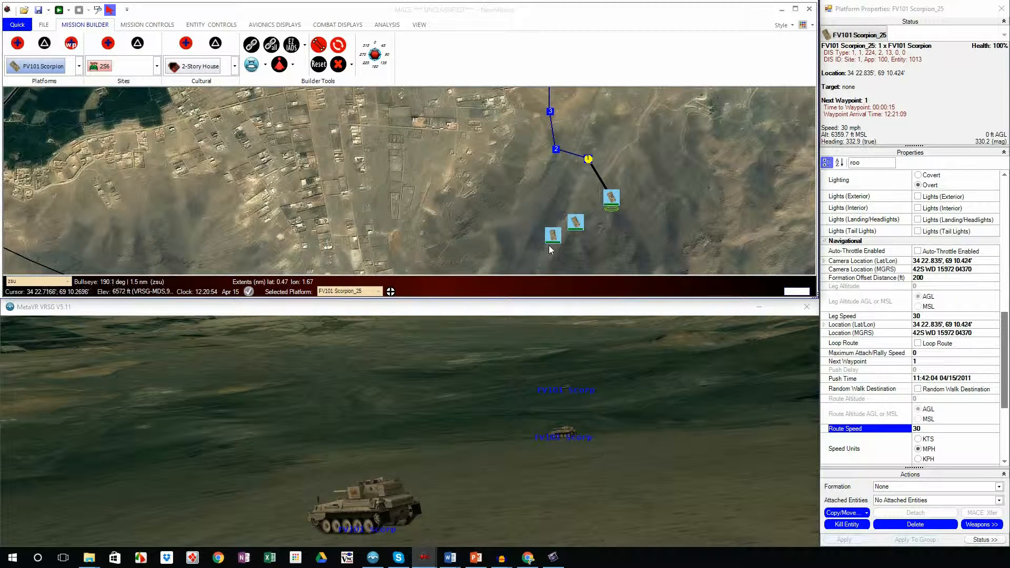
left_click(577, 224)
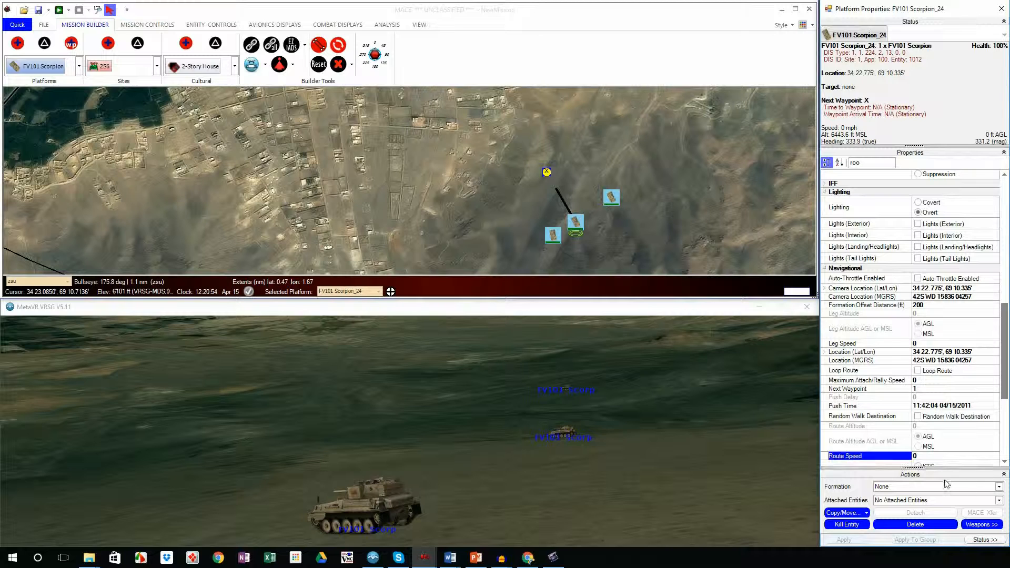
left_click_drag(945, 467, 946, 438)
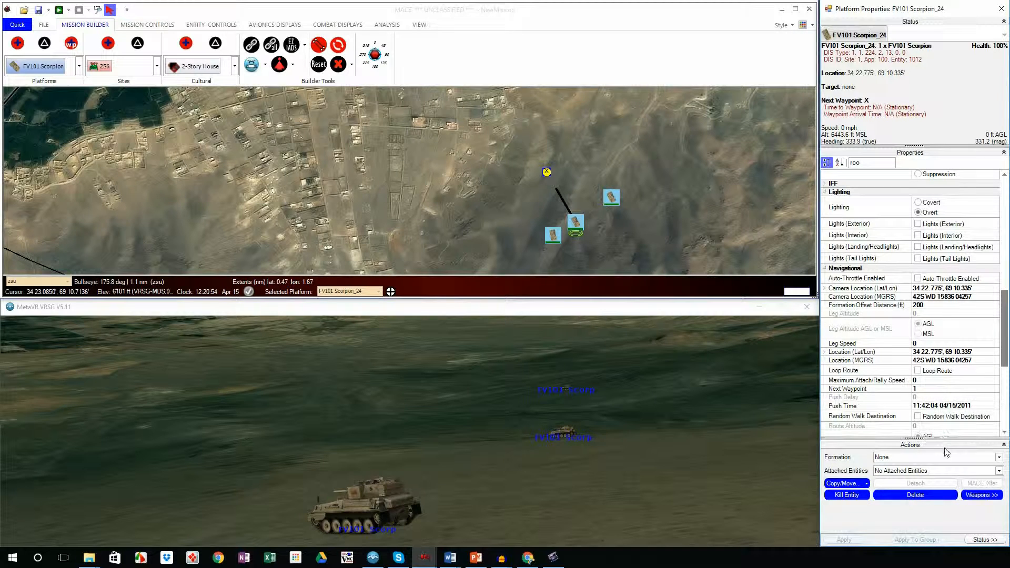
left_click(999, 457)
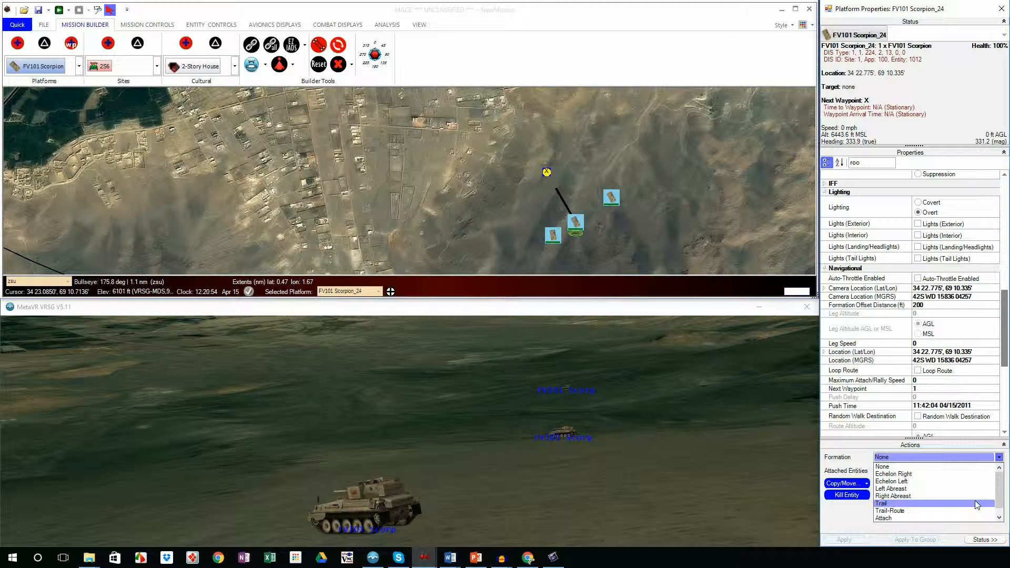
left_click(894, 497)
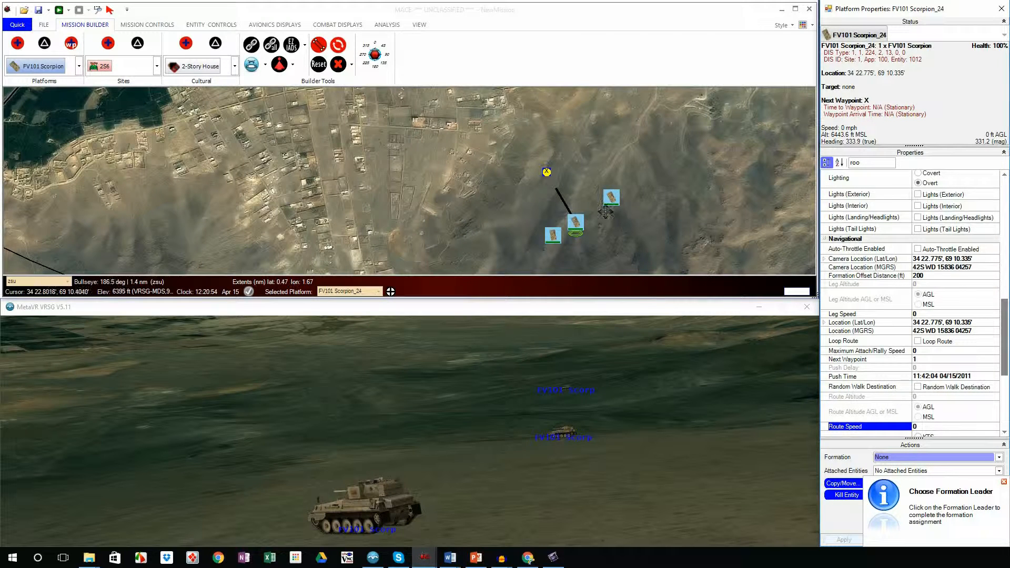
left_click(611, 198)
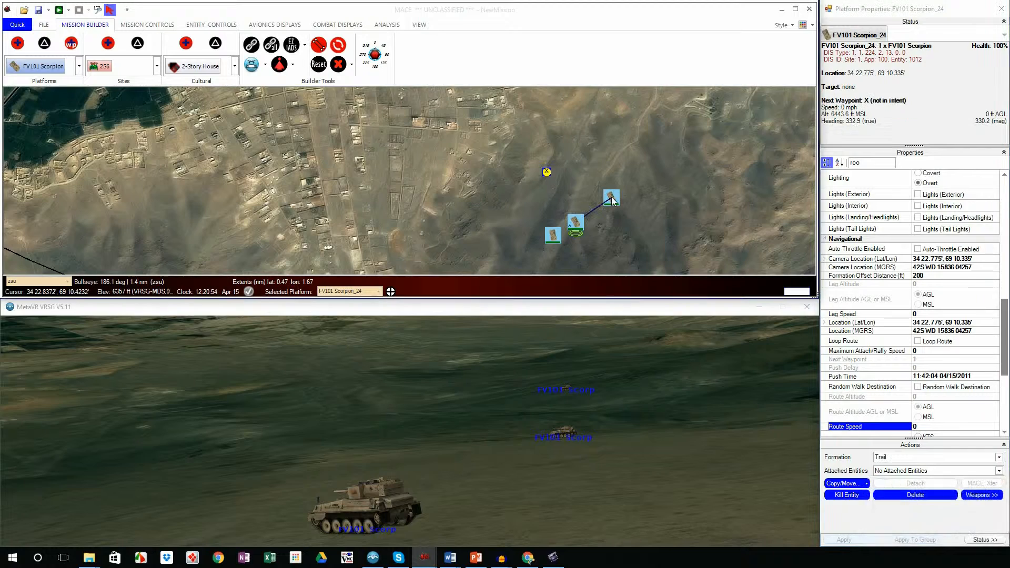
Step: Put FV101 Scorpion_23 in Echelon Left formation with FV101 Scorpion_24 as the formation leader
left_click(555, 236)
left_click(910, 460)
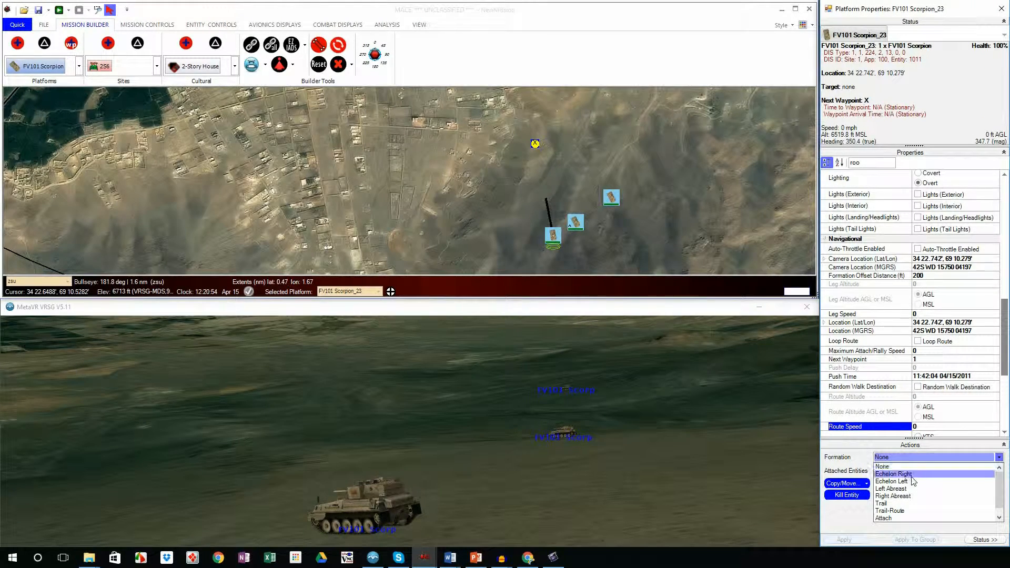
left_click(914, 481)
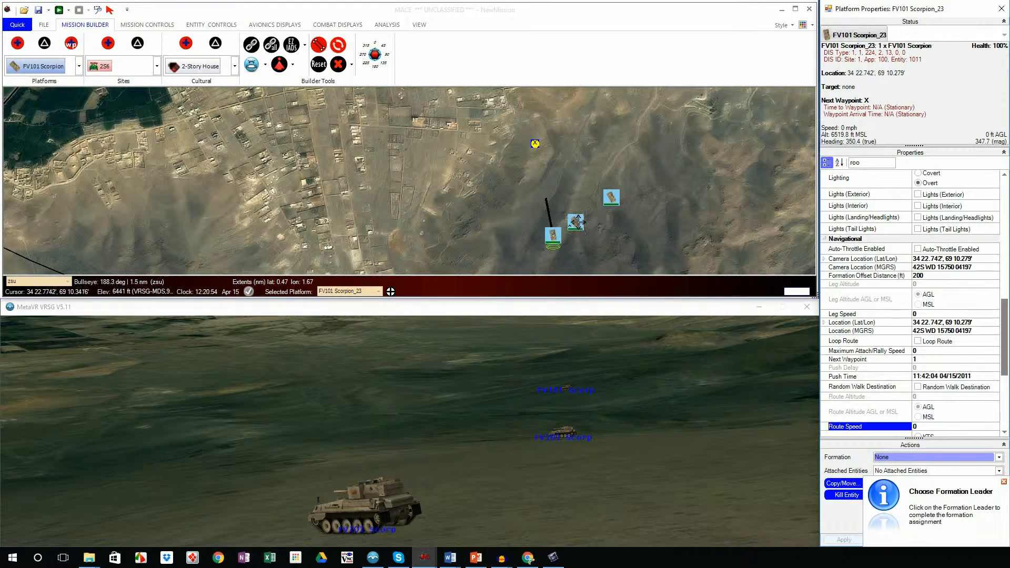
left_click(576, 221)
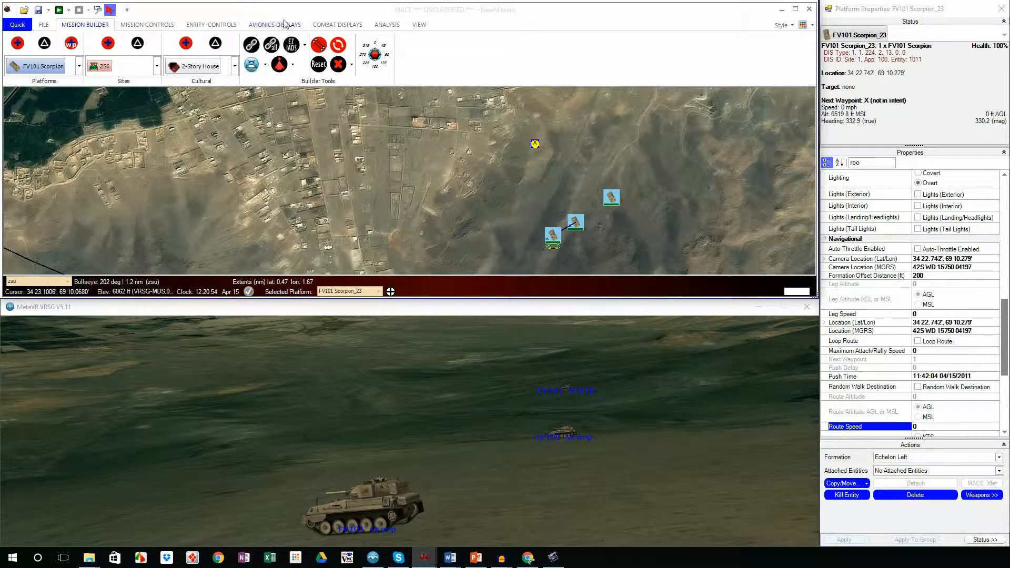
Step: Run the mission and set FV101 Scorpion_24's formation offset distance to 50 ft
left_click(59, 10)
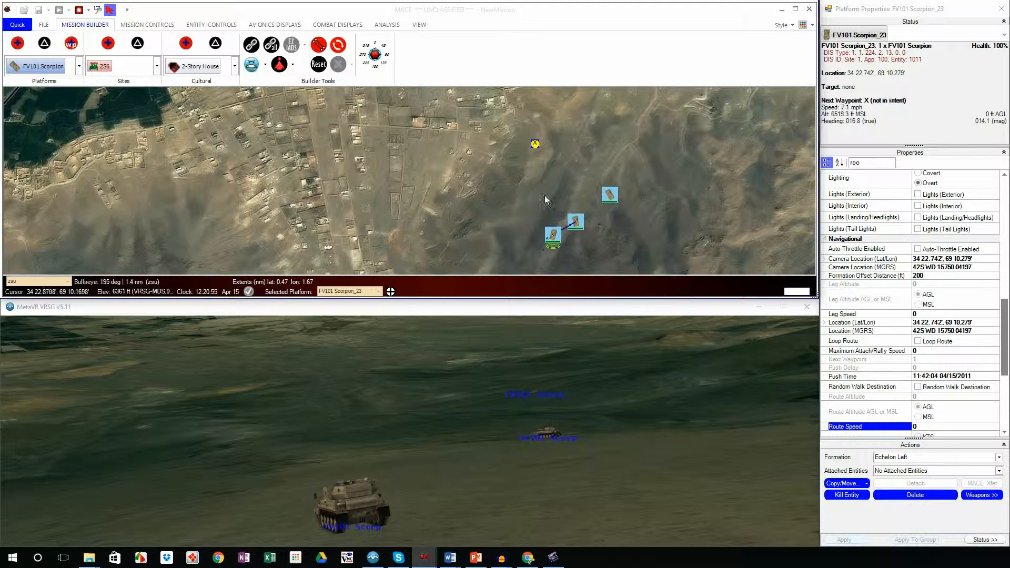
left_click(576, 220)
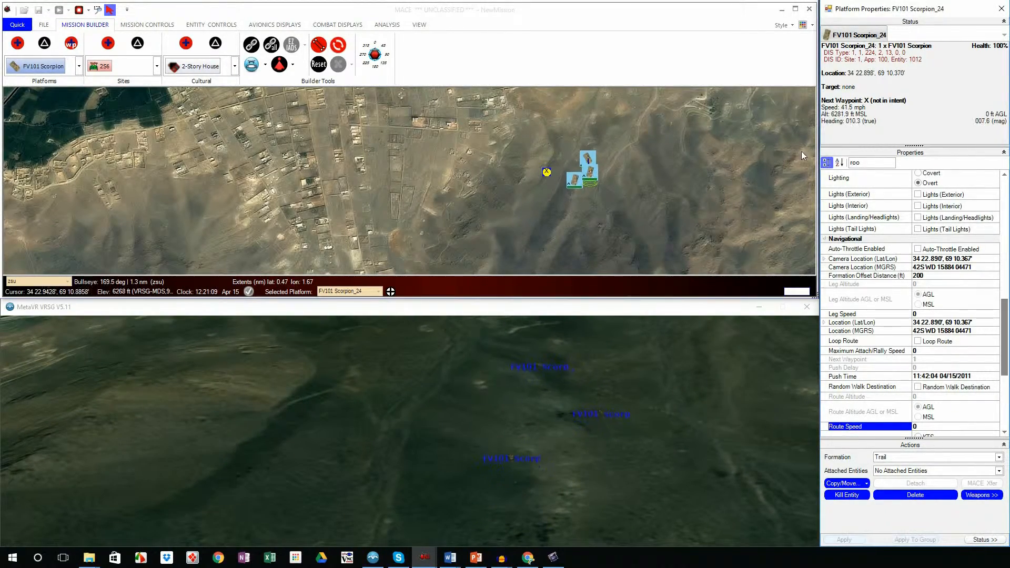
left_click(868, 275)
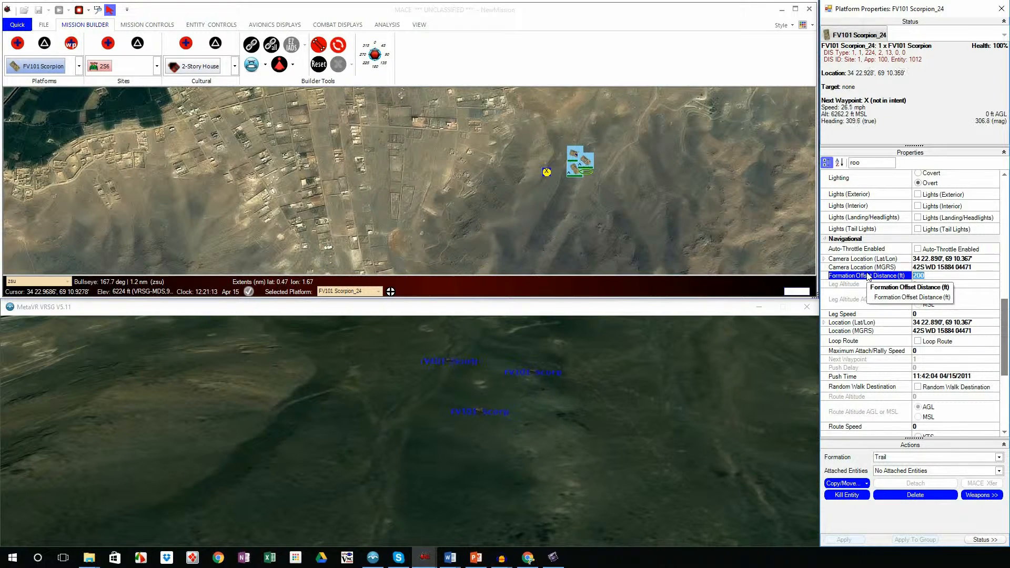
type("50")
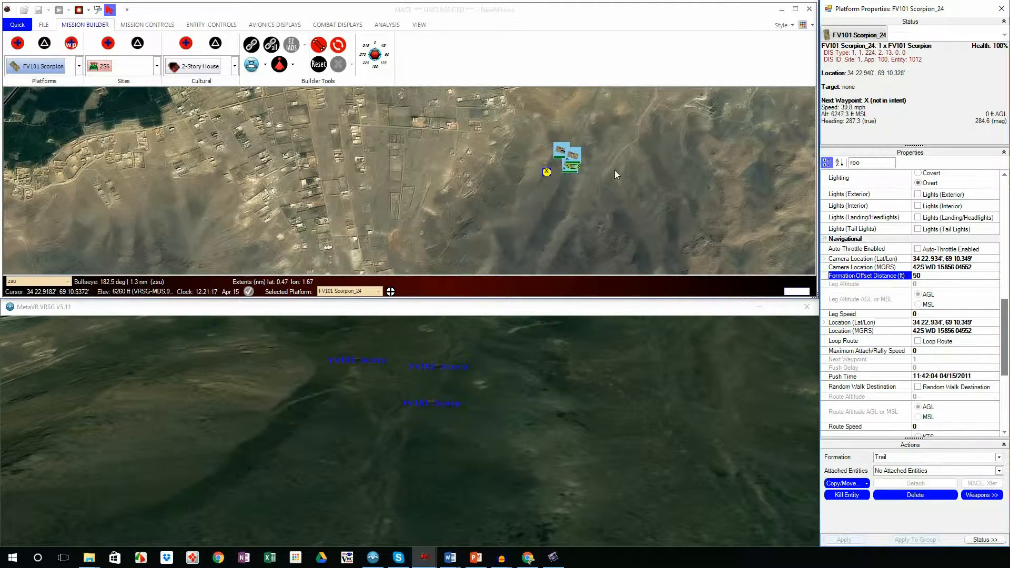
Step: Filter FV101 Scorpion_23's properties by DIST and set its formation offset distance to 500 ft
left_click(564, 165)
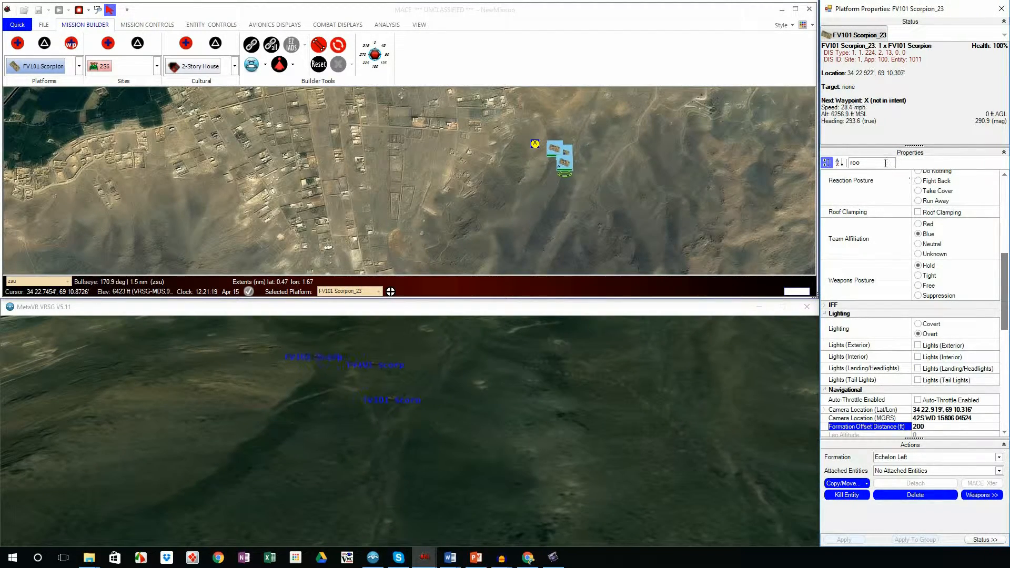
left_click_drag(869, 162, 796, 161)
type("DIST")
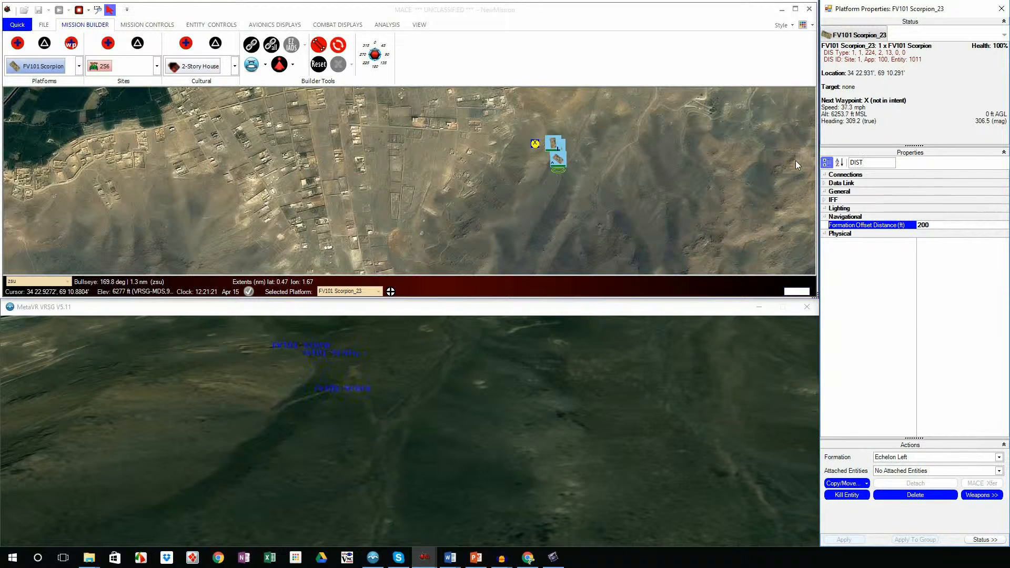
left_click(941, 222)
left_click_drag(940, 222, 921, 222)
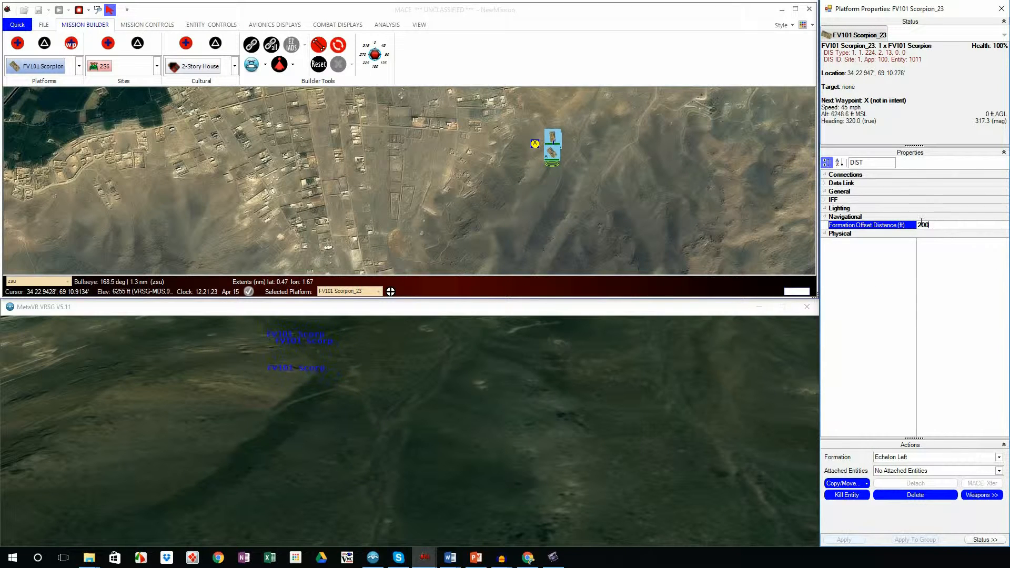
key("BackSpace")
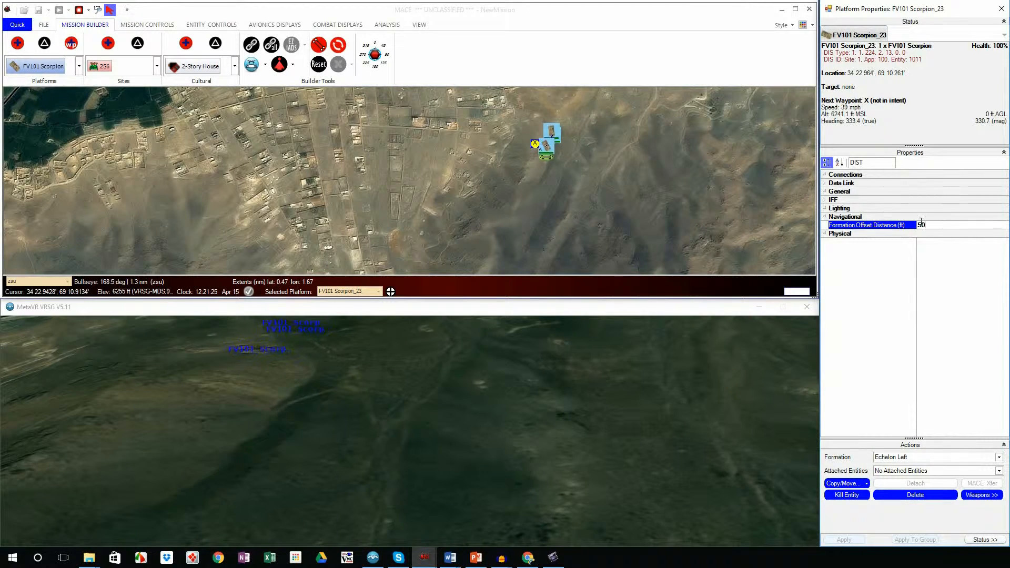
type("500")
key("Return")
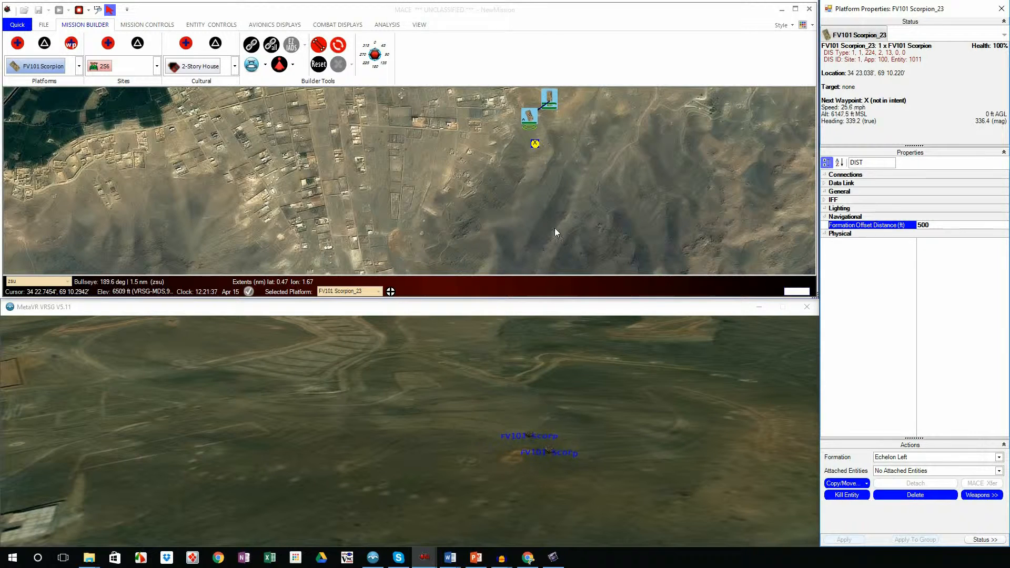
Step: Take FV101 Scorpion_23 out of its formation using the entity's route controls, and do the same for the Scorpion ahead of it
left_click_drag(586, 135, 585, 241)
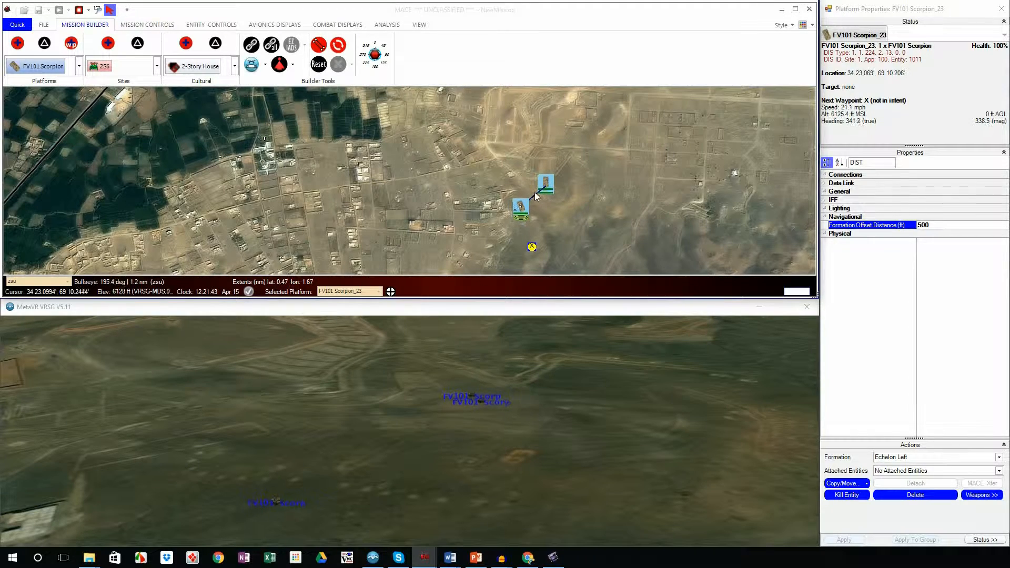
left_click(211, 25)
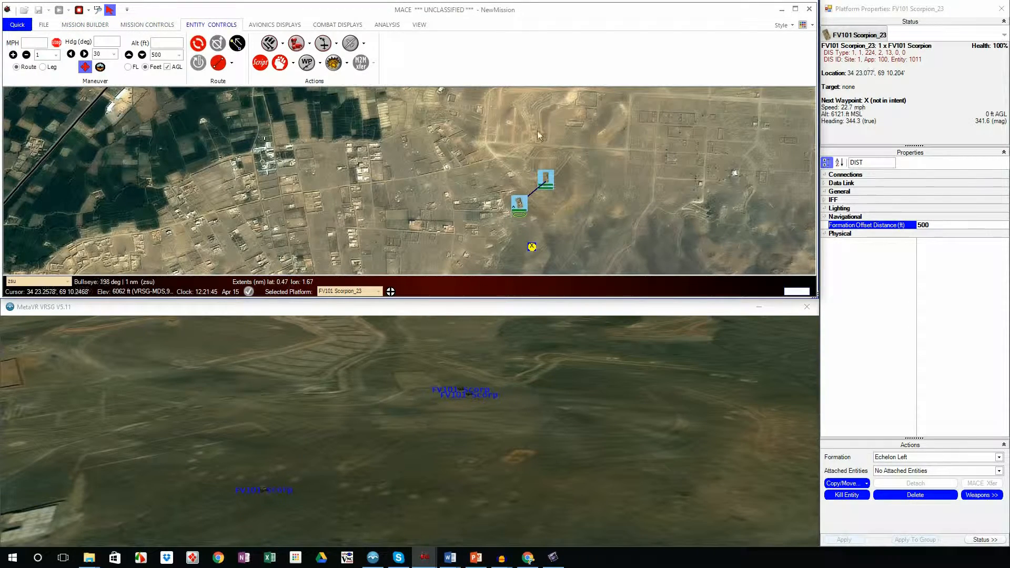
left_click(233, 64)
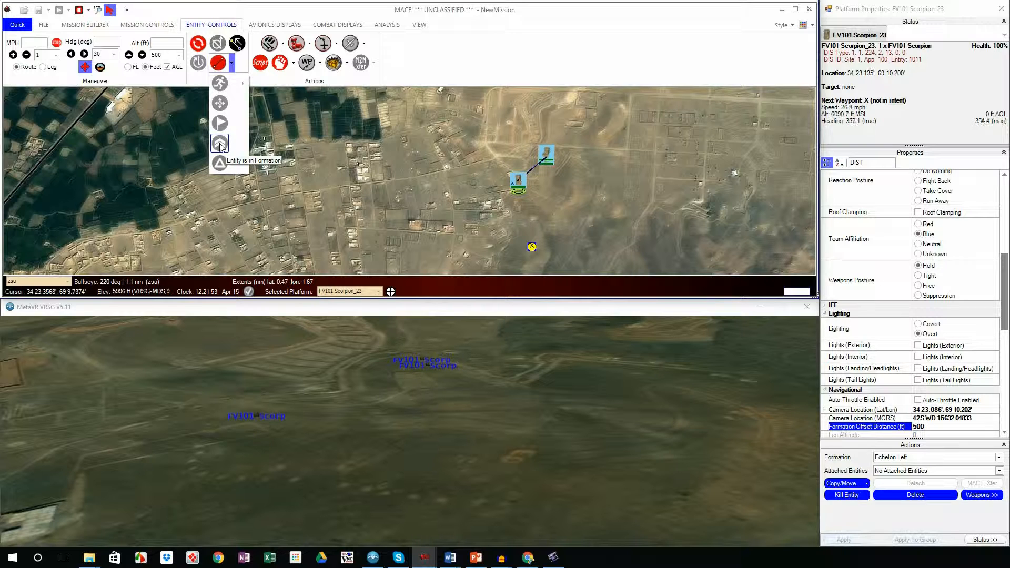
left_click(221, 61)
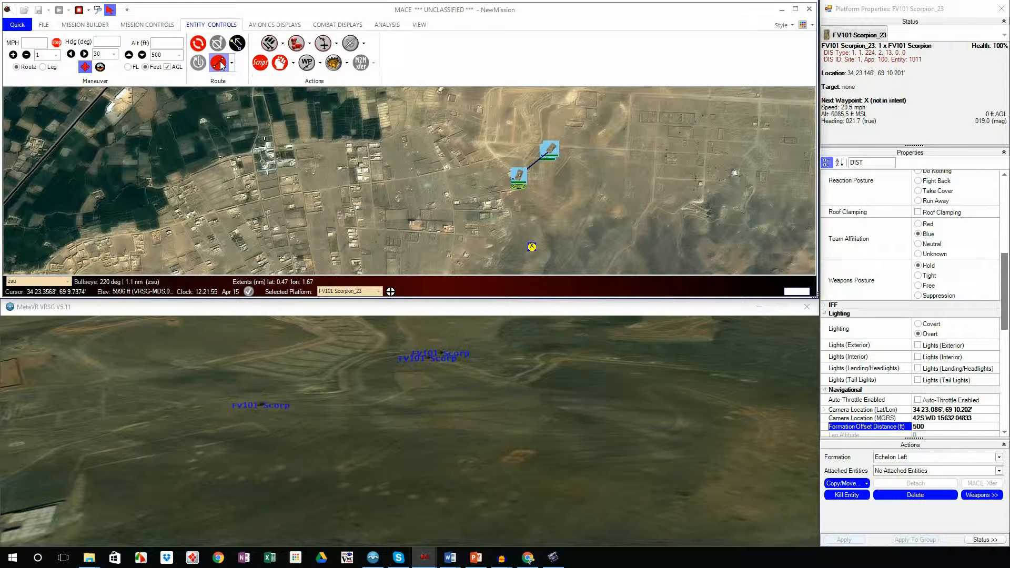
left_click(221, 63)
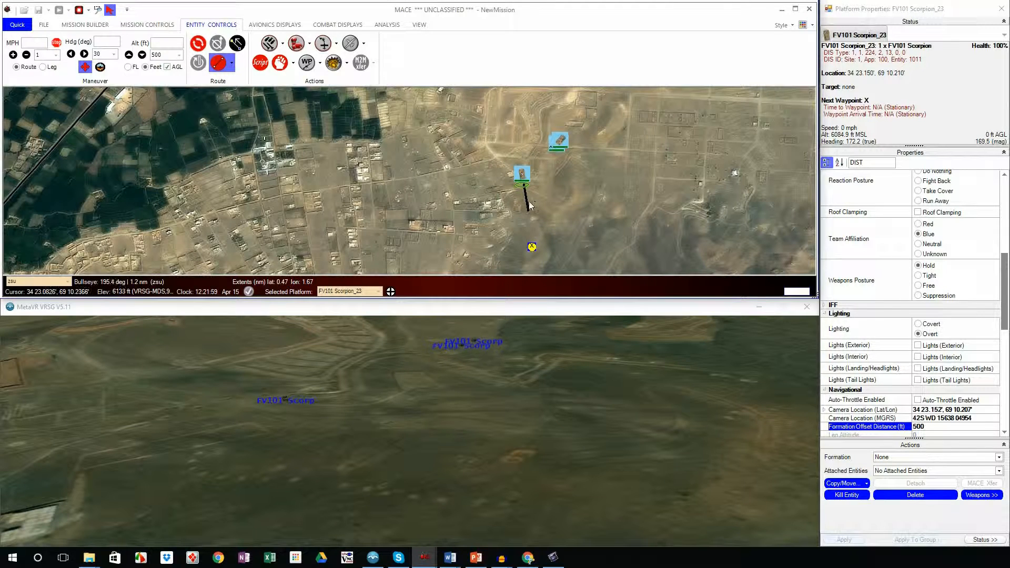
left_click(557, 143)
left_click(219, 63)
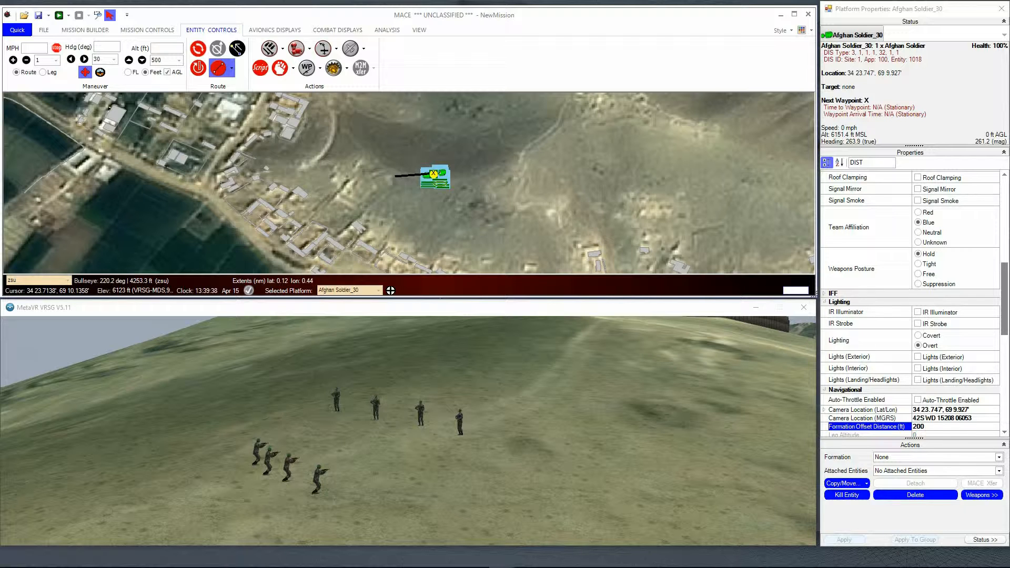
Step: Zoom in on the Afghan soldiers and choose Auto-React To Attacks as Afghan Soldier_30's attack reaction posture
left_click(97, 15)
left_click_drag(396, 159, 468, 195)
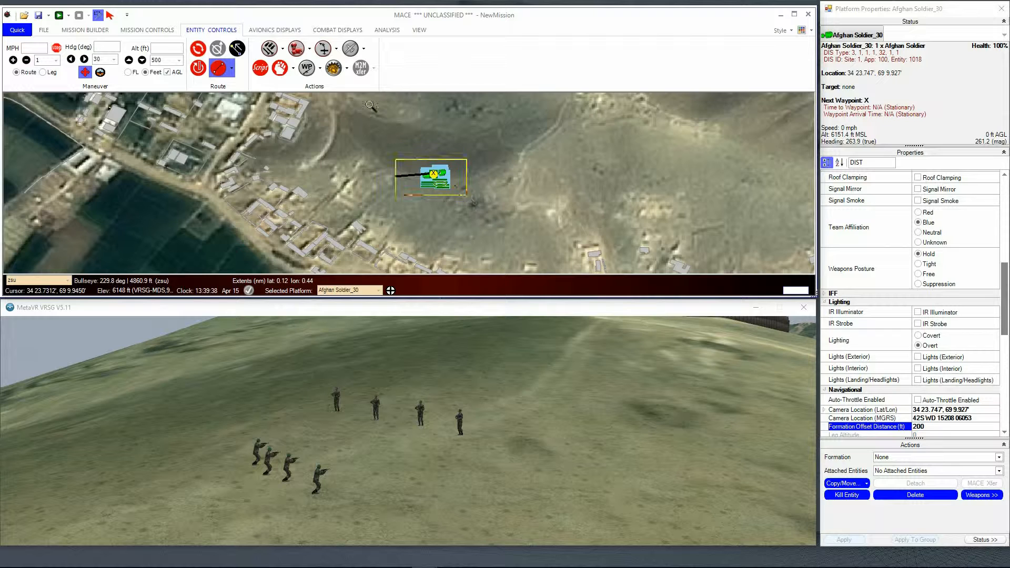
left_click(310, 49)
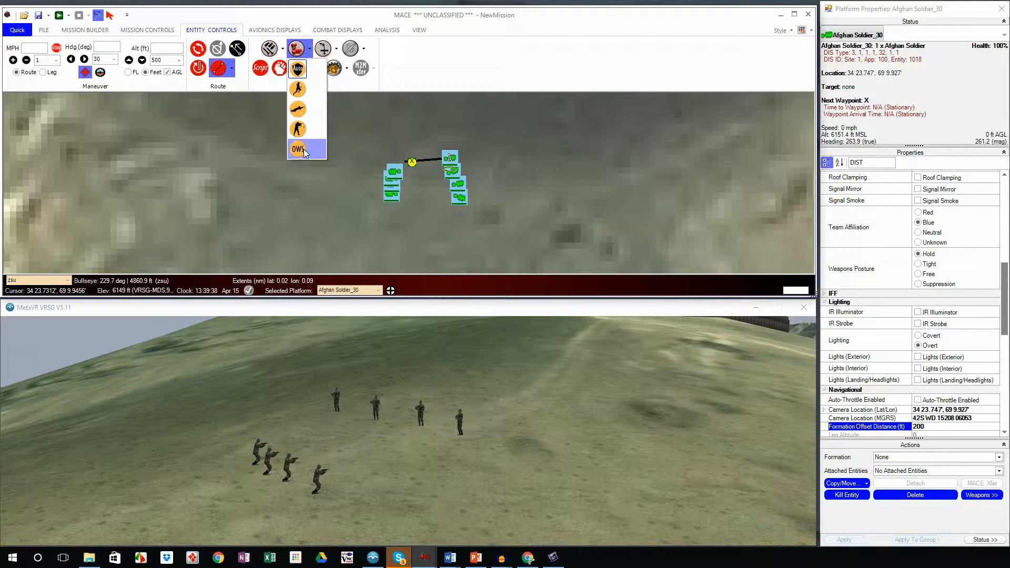
left_click(302, 65)
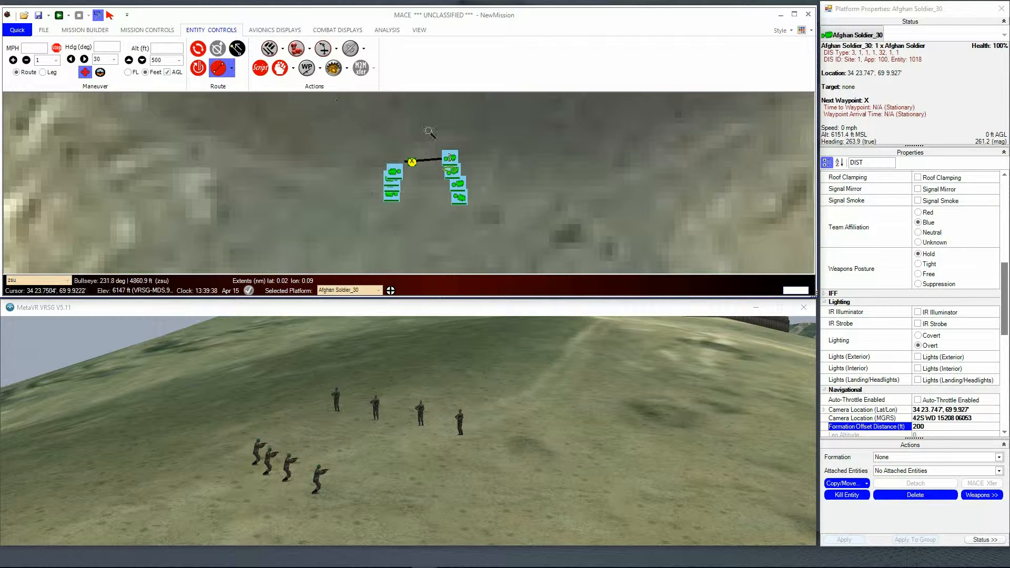
Step: Select the four eastern Afghan soldiers on the map and set their attack reaction posture to Run Away
left_click_drag(435, 135, 501, 211)
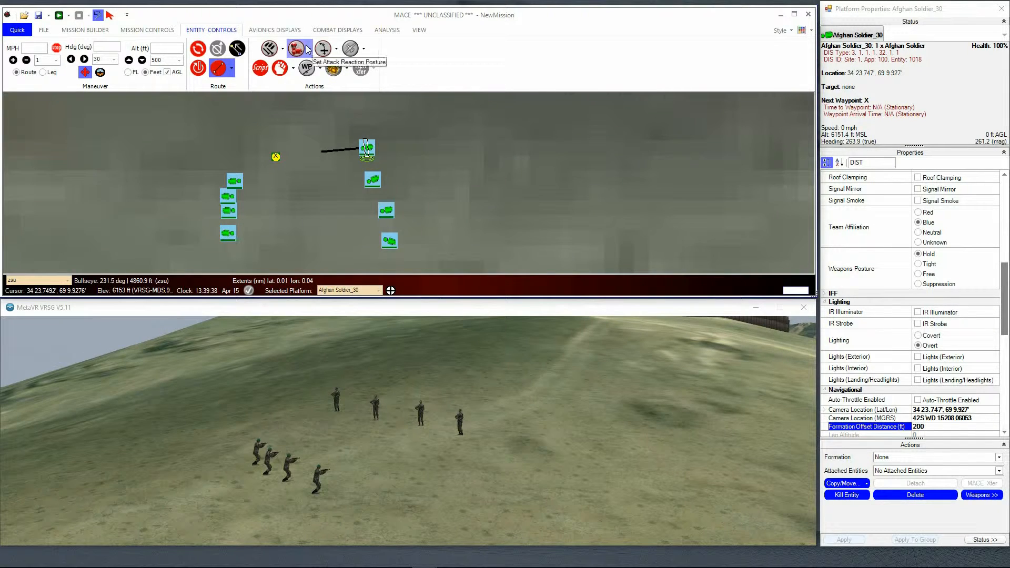
left_click_drag(318, 108, 425, 273)
left_click(309, 48)
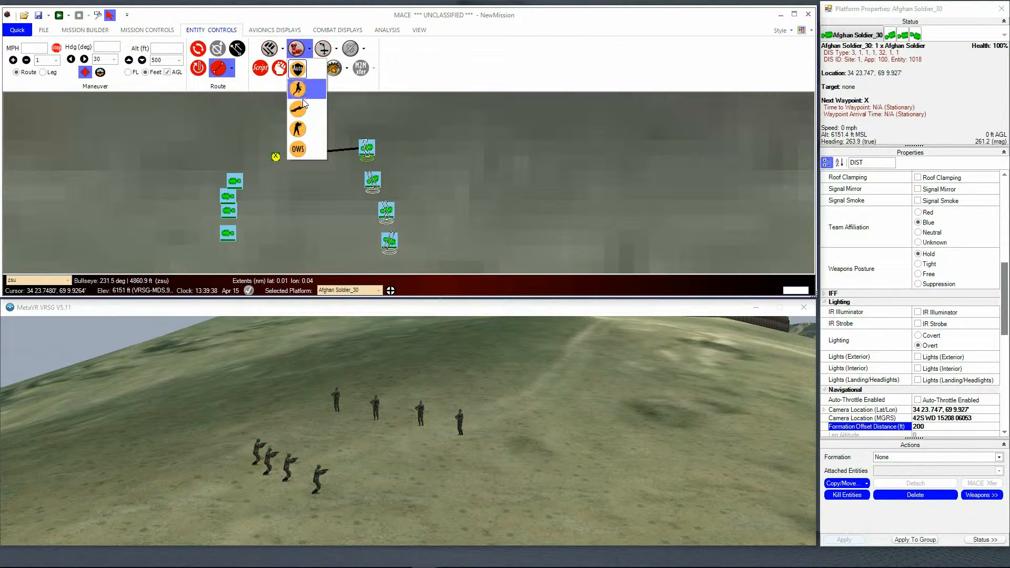
left_click(303, 97)
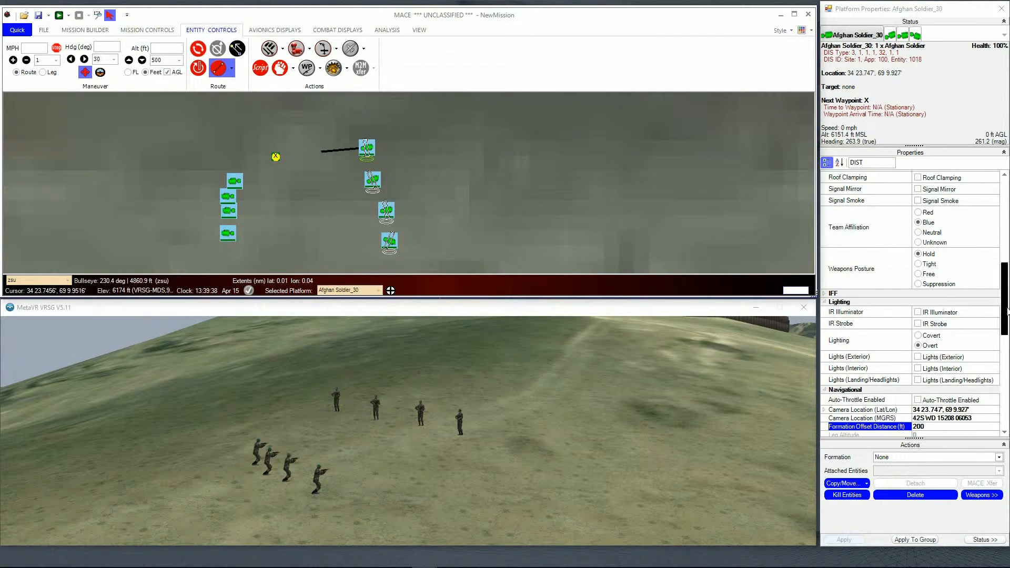
Step: Try the Fight Back and Do Nothing reaction postures in the selected soldiers' properties, applying the changes to the group
left_click_drag(1004, 299, 1004, 230)
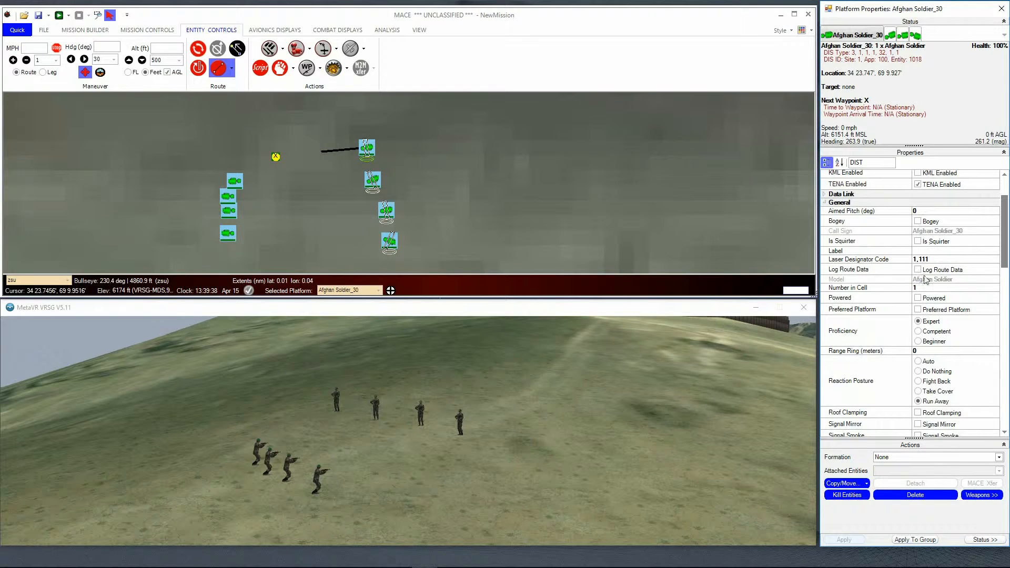
left_click(939, 383)
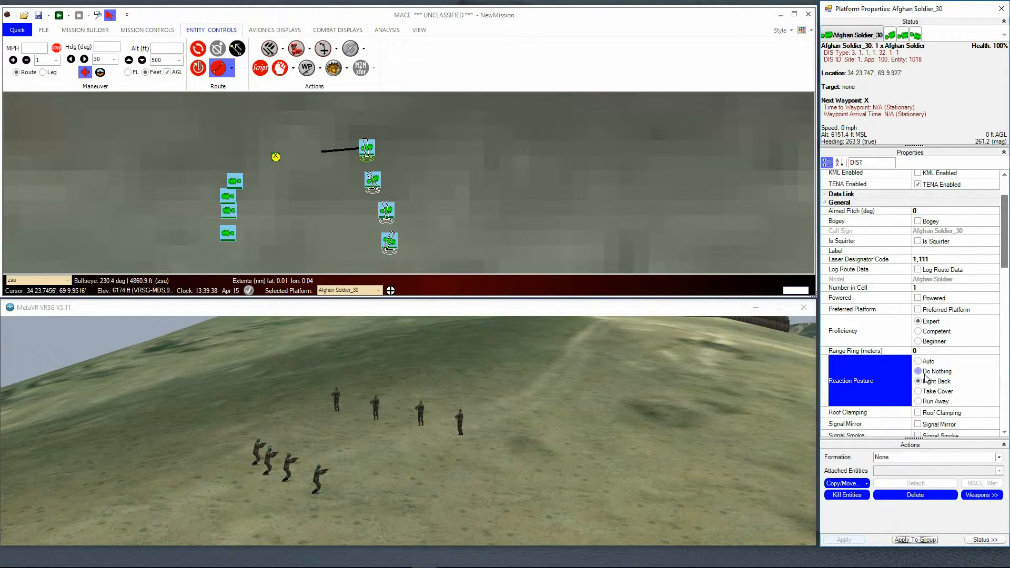
left_click(924, 374)
left_click(915, 540)
left_click(929, 540)
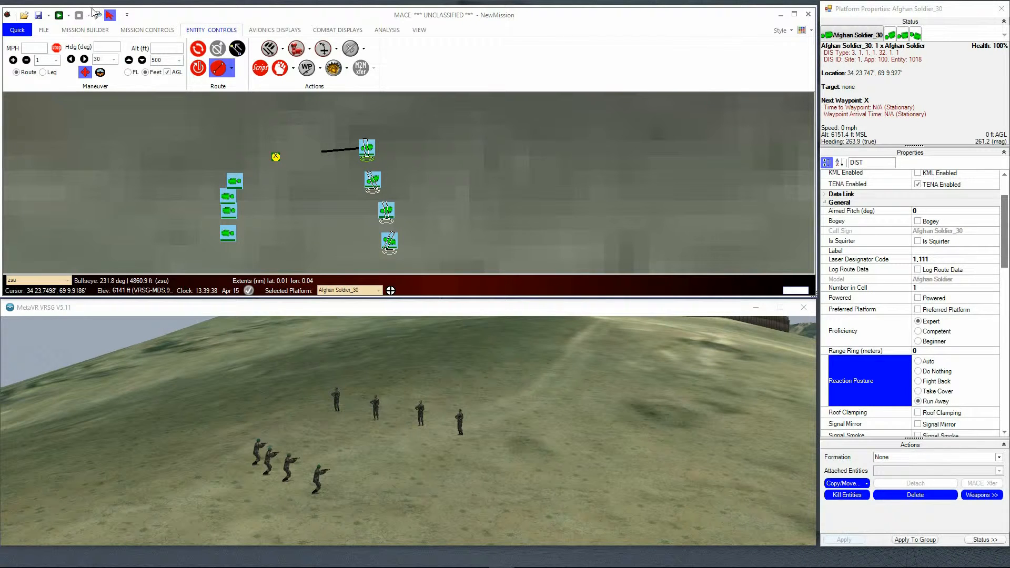
Step: Set the northernmost eastern Afghan soldier's team affiliation to Red, trying Blue again in between
left_click(108, 32)
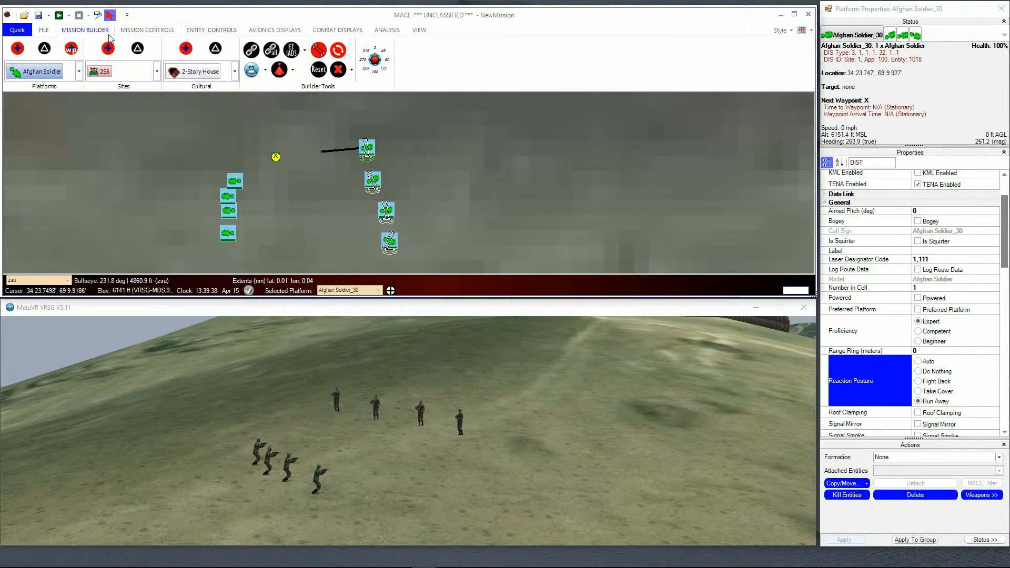
left_click(370, 151)
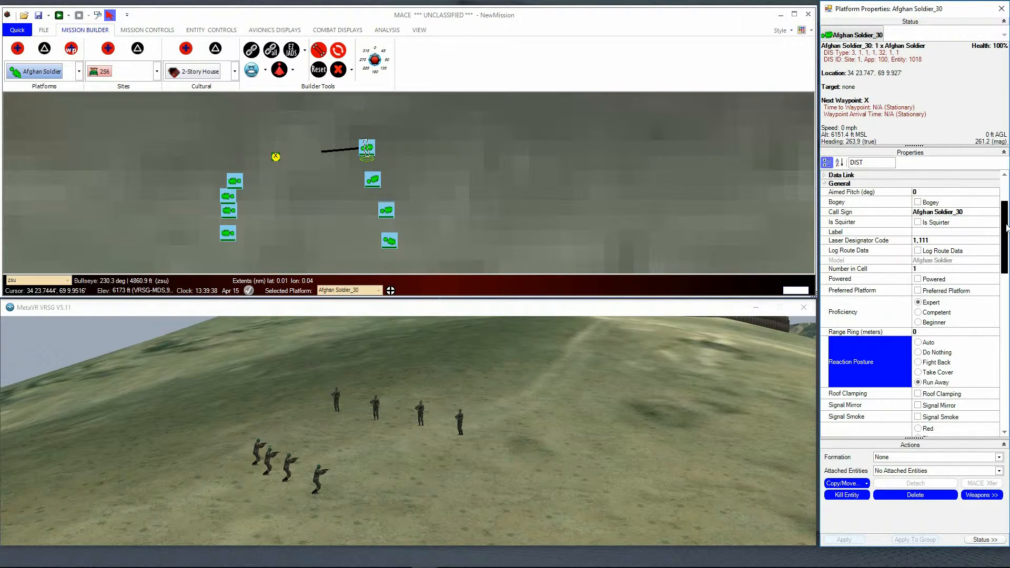
left_click_drag(1003, 230, 1003, 273)
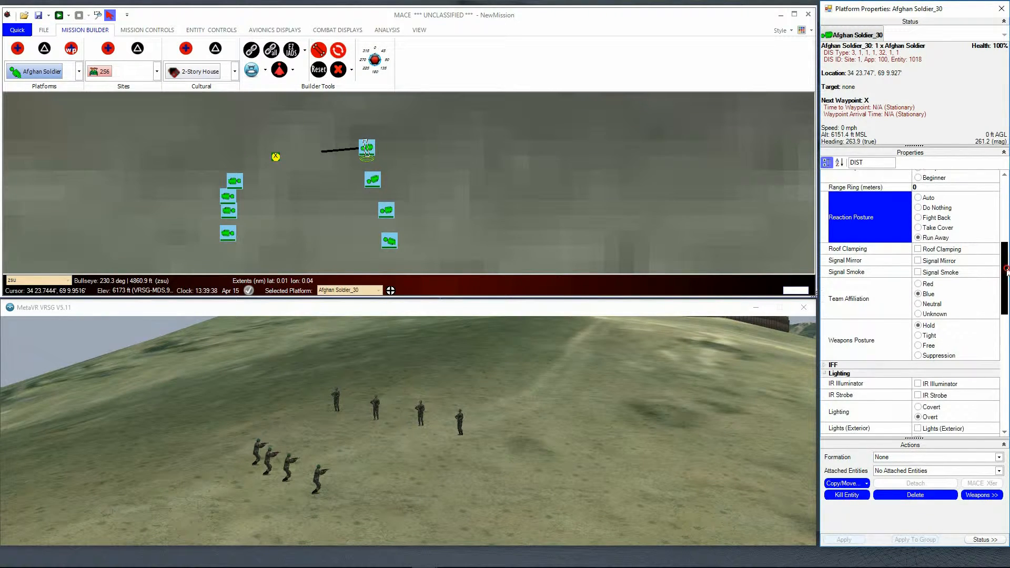
left_click(927, 285)
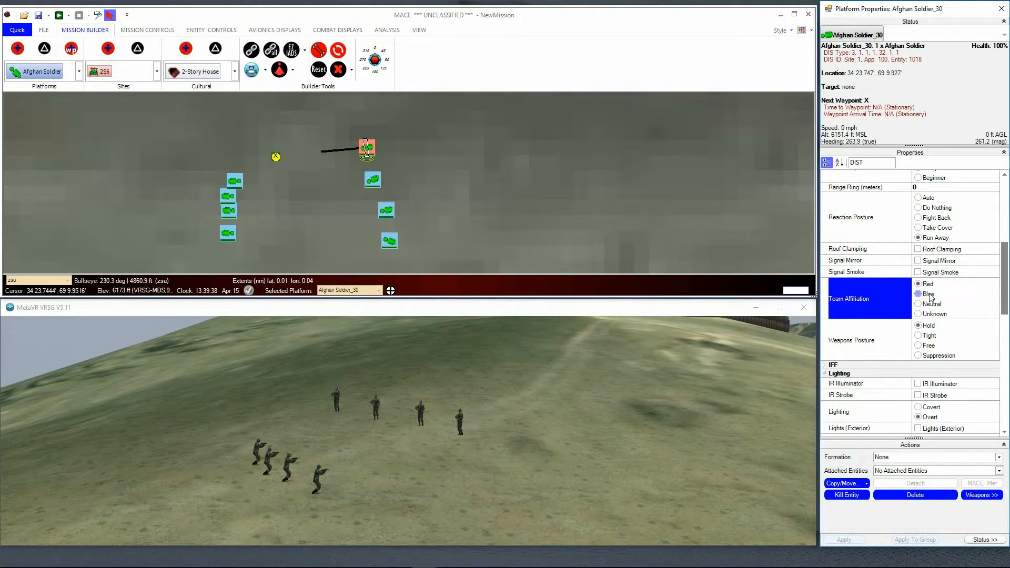
left_click(919, 294)
left_click(928, 285)
Step: Set Afghan Soldier_32's team affiliation to Neutral and look through the human models available as platforms
left_click(391, 211)
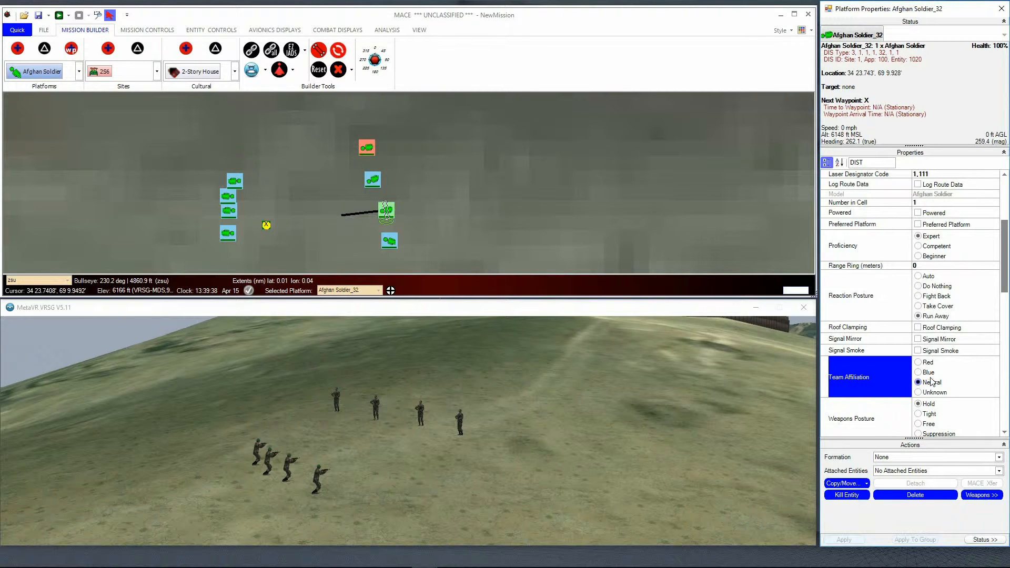
left_click(79, 73)
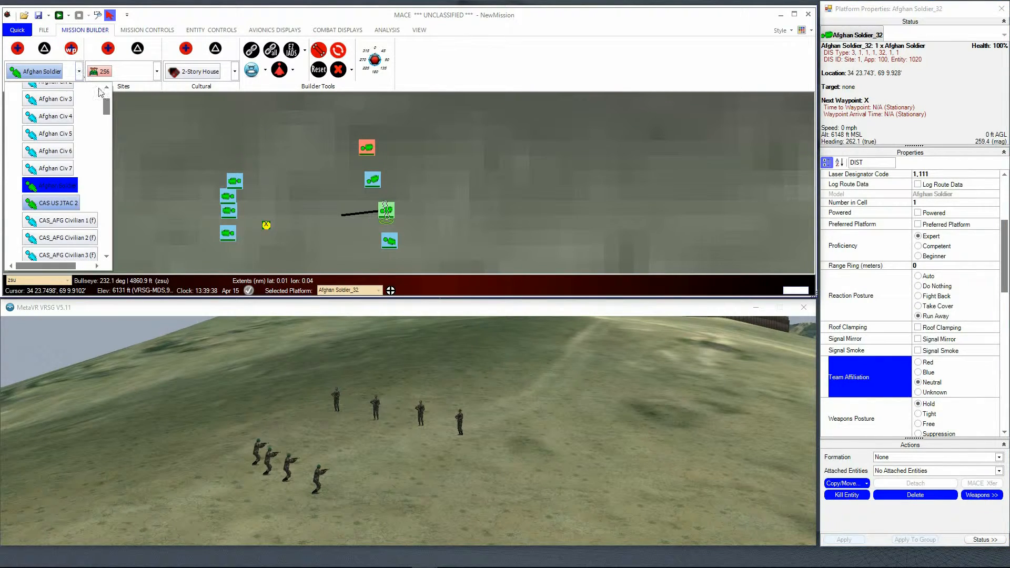
left_click_drag(108, 108, 108, 140)
left_click_drag(106, 152, 111, 97)
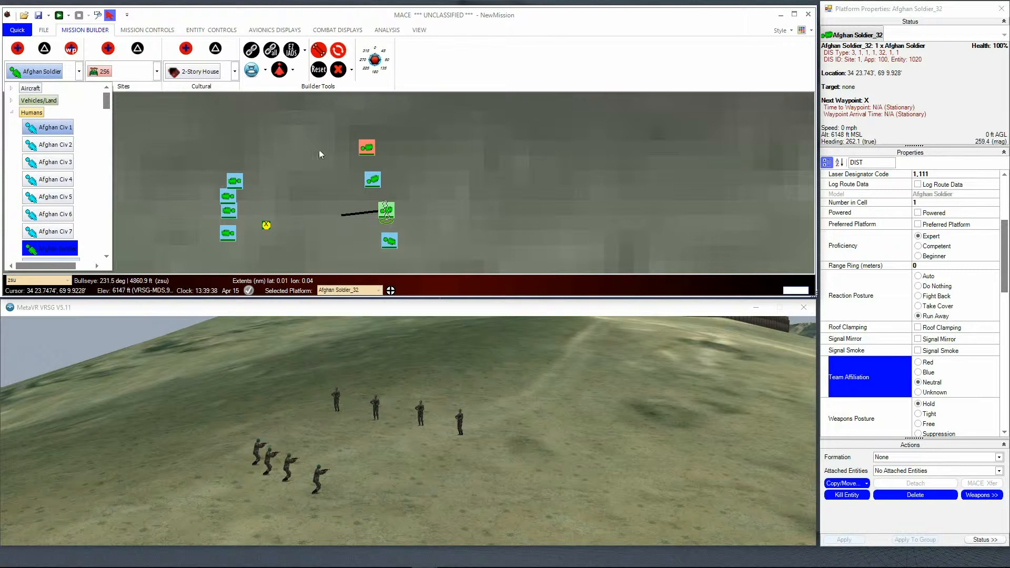
Step: Set the team affiliation of the southernmost eastern soldier, Afghan Soldier_33, to Unknown
left_click(390, 240)
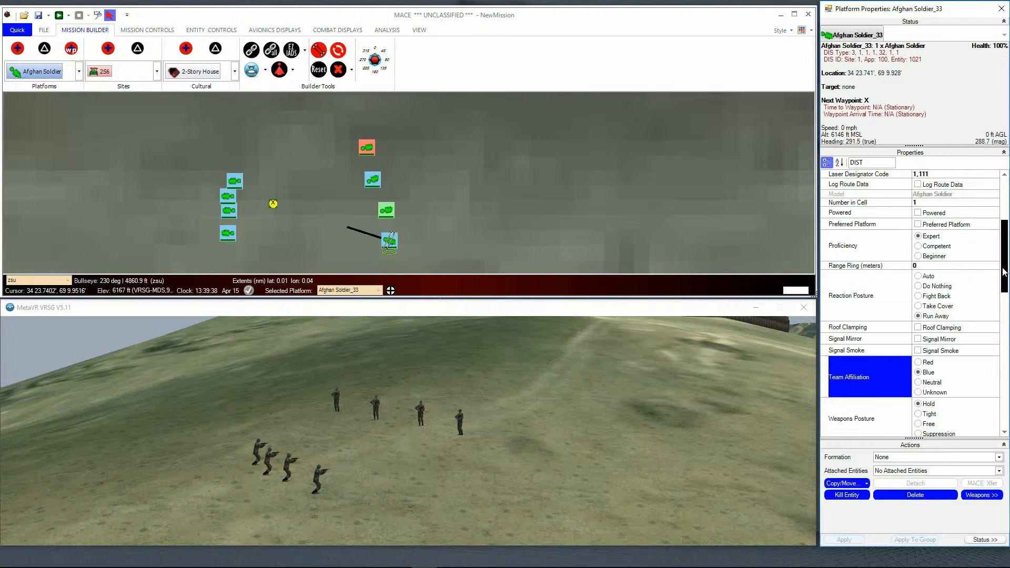
left_click(918, 393)
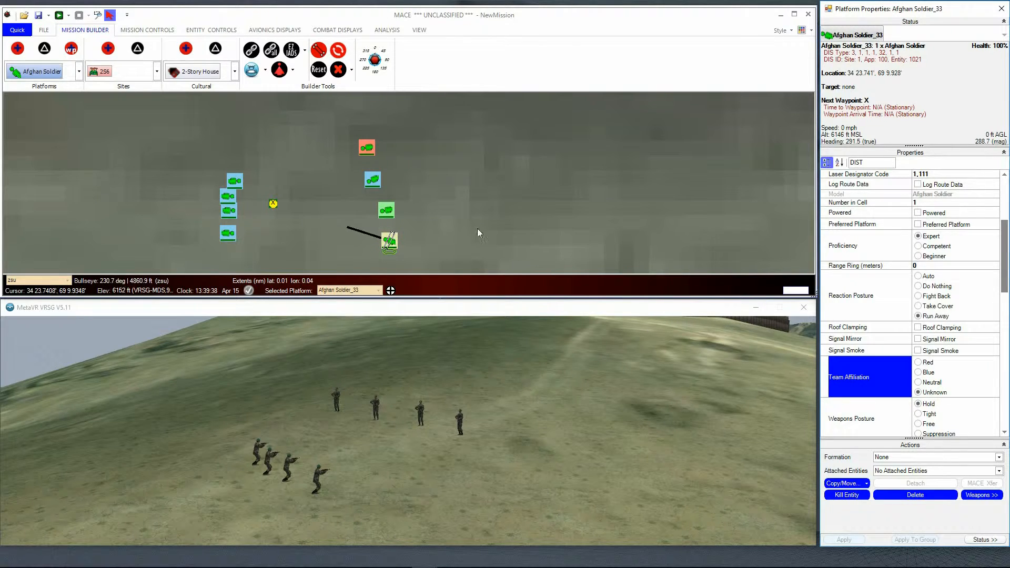
left_click(411, 157)
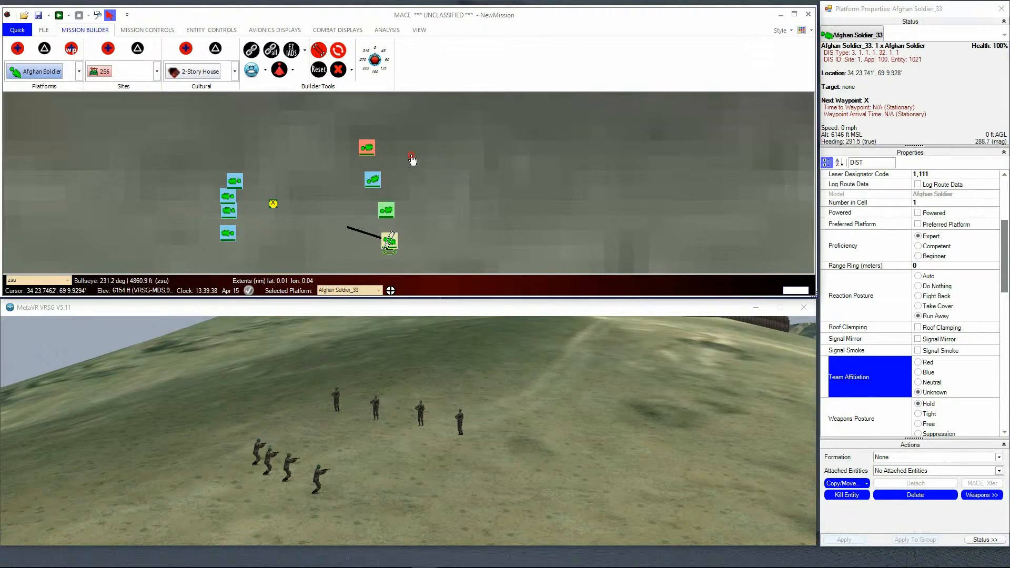
Step: Try Red as Afghan Soldier_26's team affiliation, select all four western soldiers and apply Neutral to the whole group
left_click(237, 181)
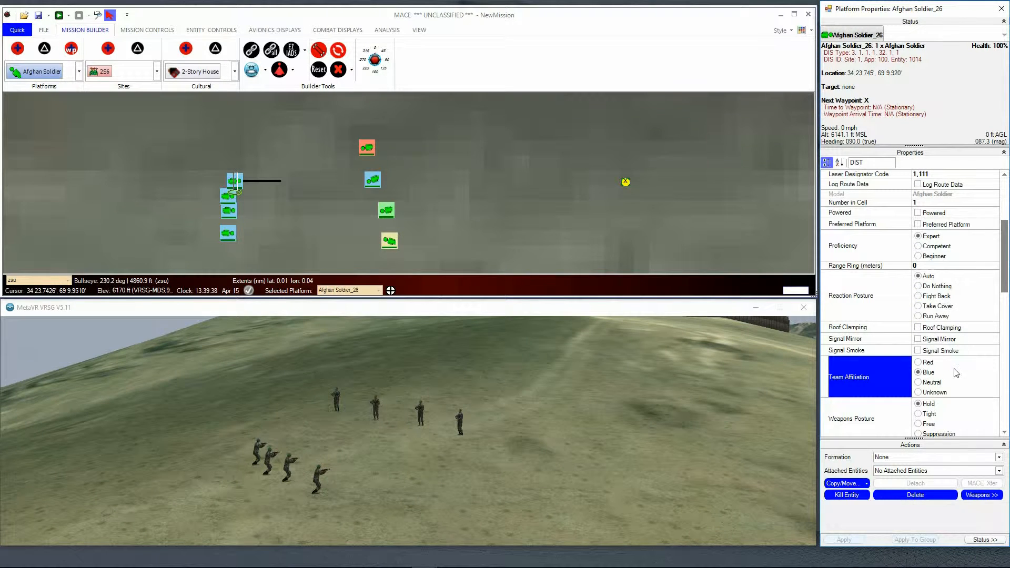
left_click(918, 362)
left_click(229, 201)
left_click_drag(209, 170, 255, 248)
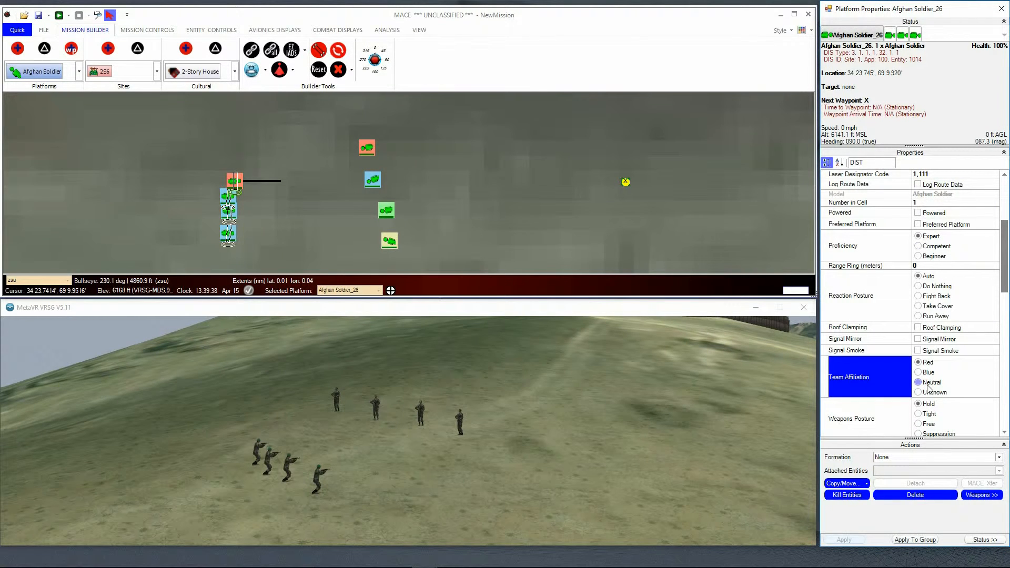
left_click(927, 384)
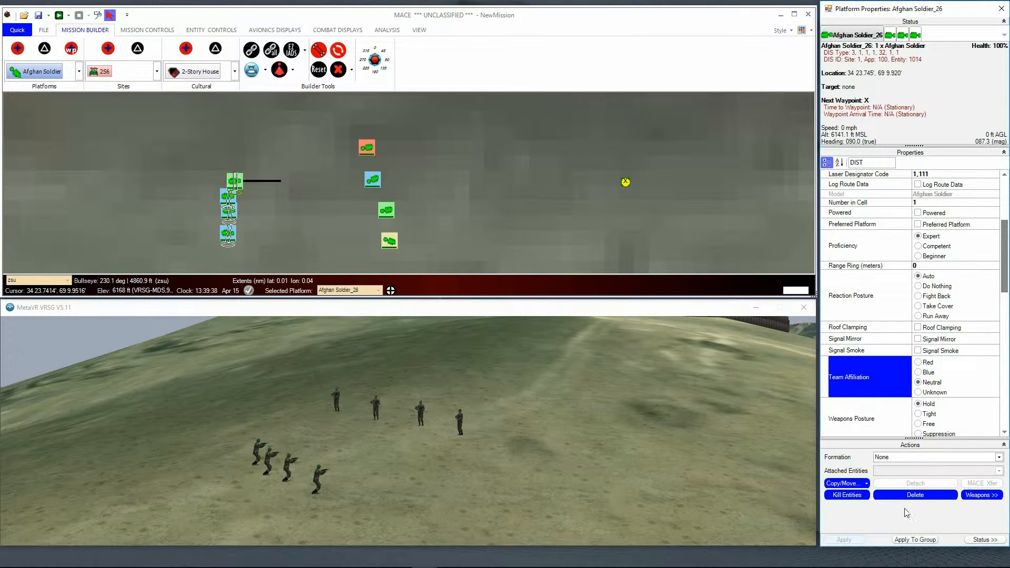
left_click(915, 539)
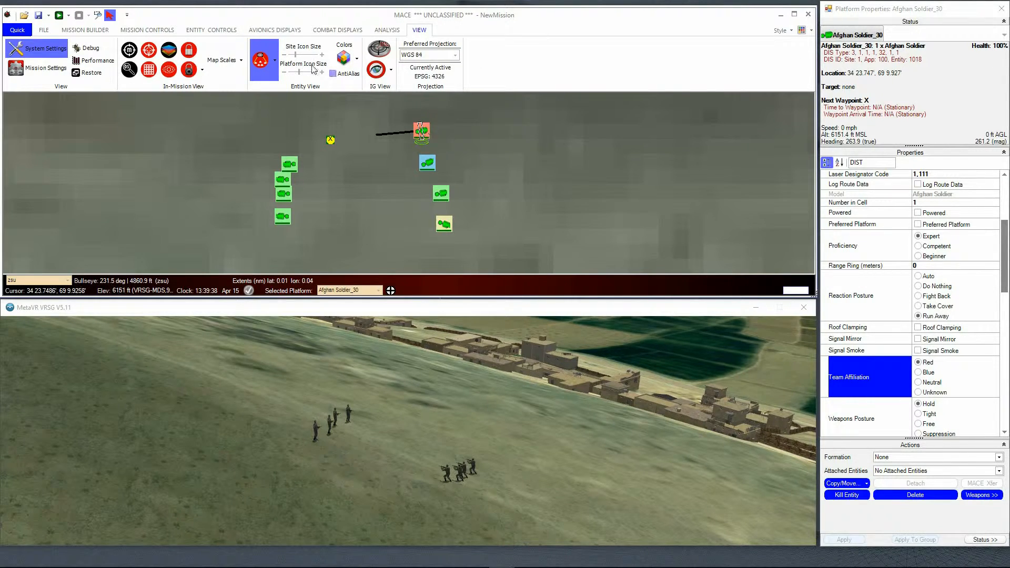
Step: Examine the available weapons postures in the entity controls for Afghan Soldier_30
left_click(221, 31)
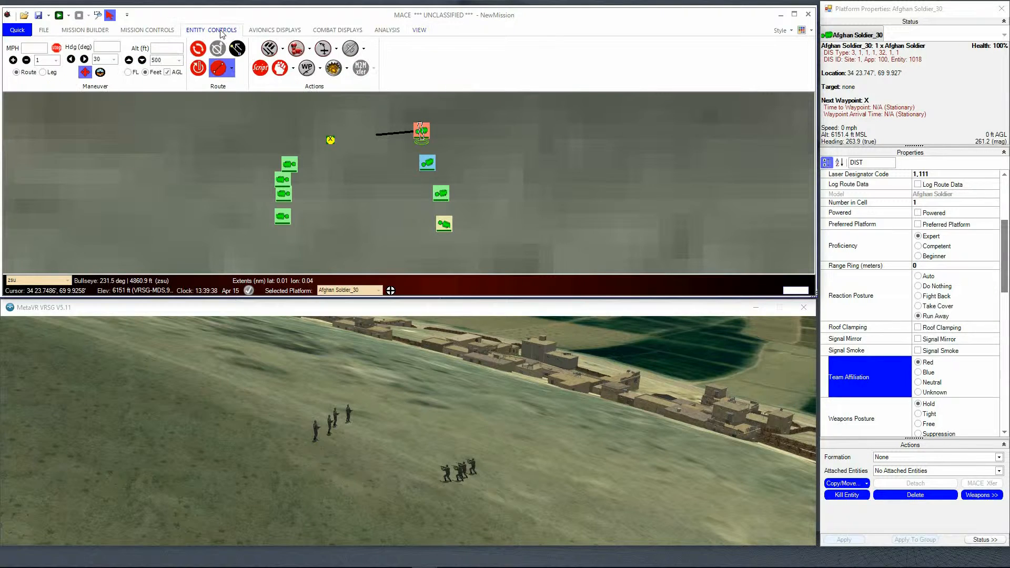
left_click(312, 75)
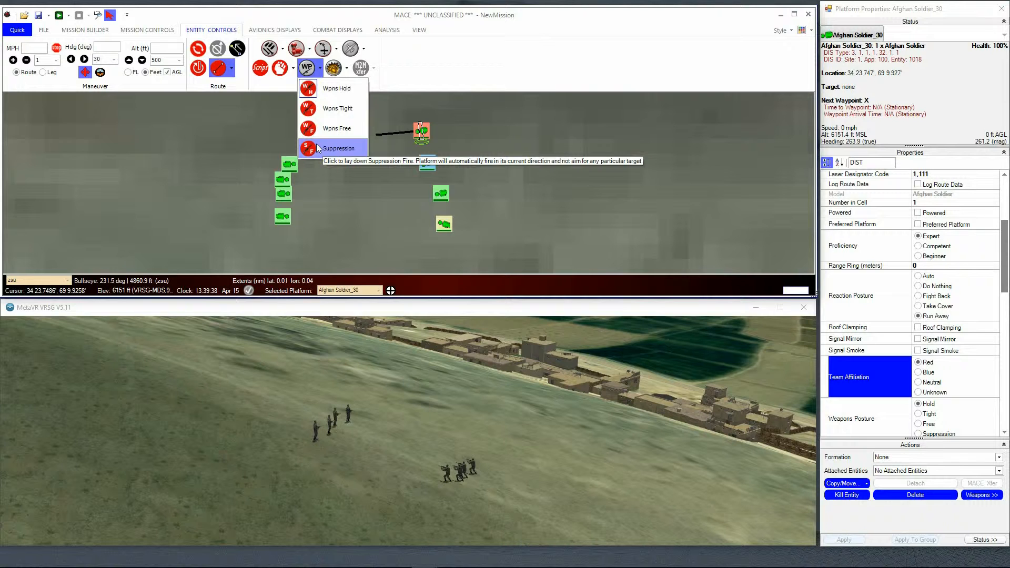
left_click(435, 65)
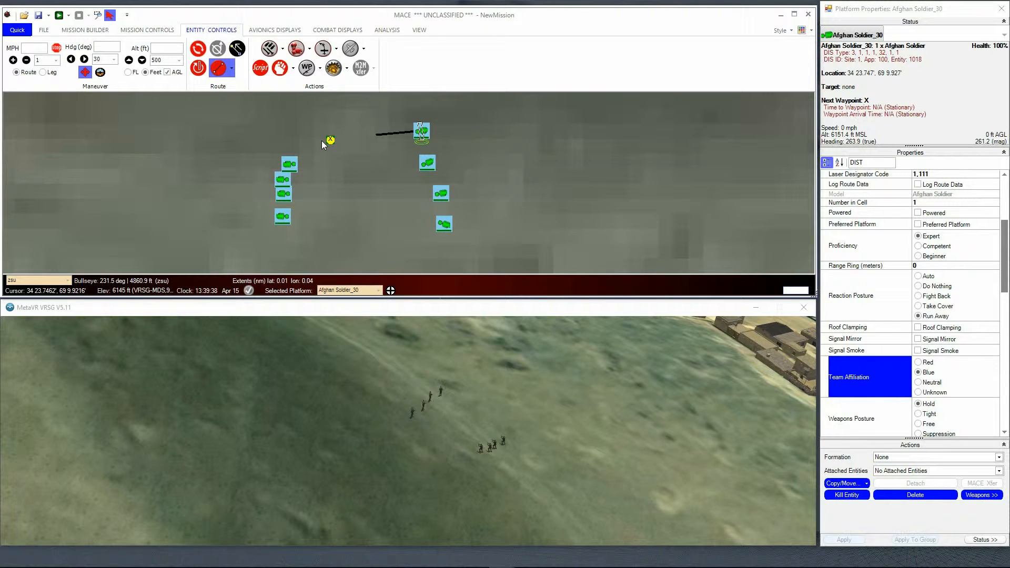
Step: Reposition the outer soldiers of the western group and the eastern soldiers so that two roughly straight, facing lines form on the map
left_click(288, 165)
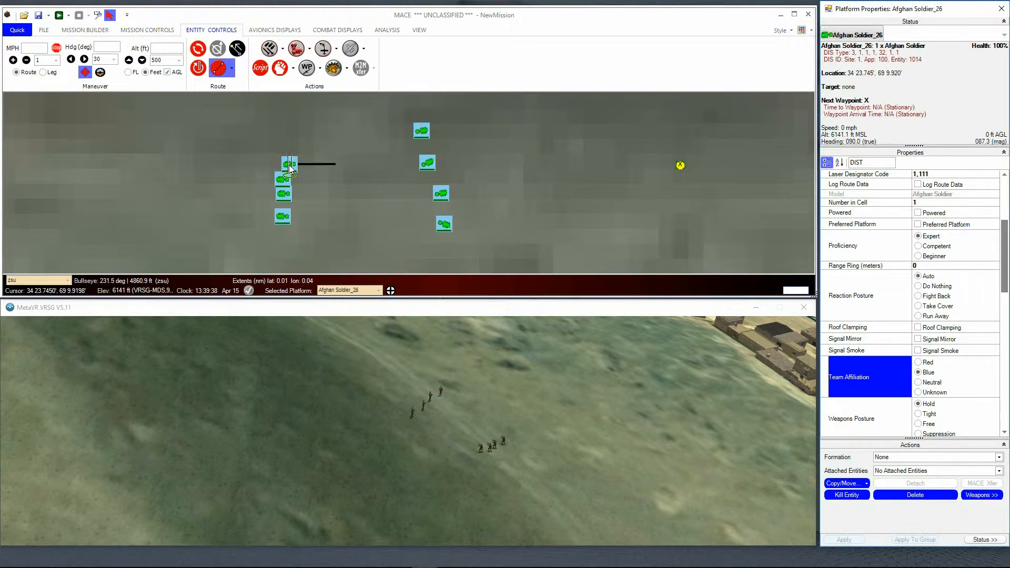
left_click_drag(288, 165, 283, 156)
left_click(285, 219)
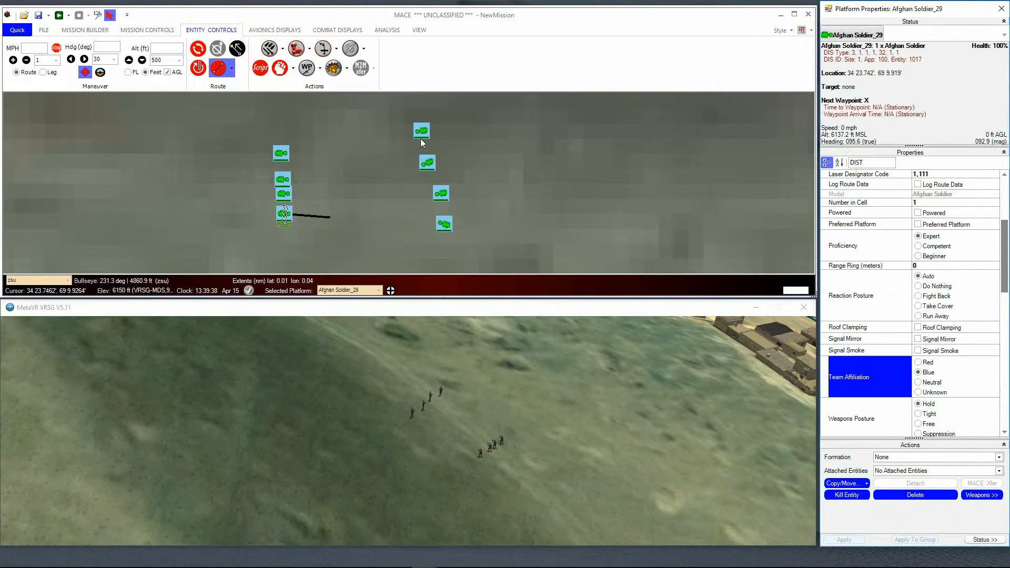
left_click_drag(425, 135, 428, 143)
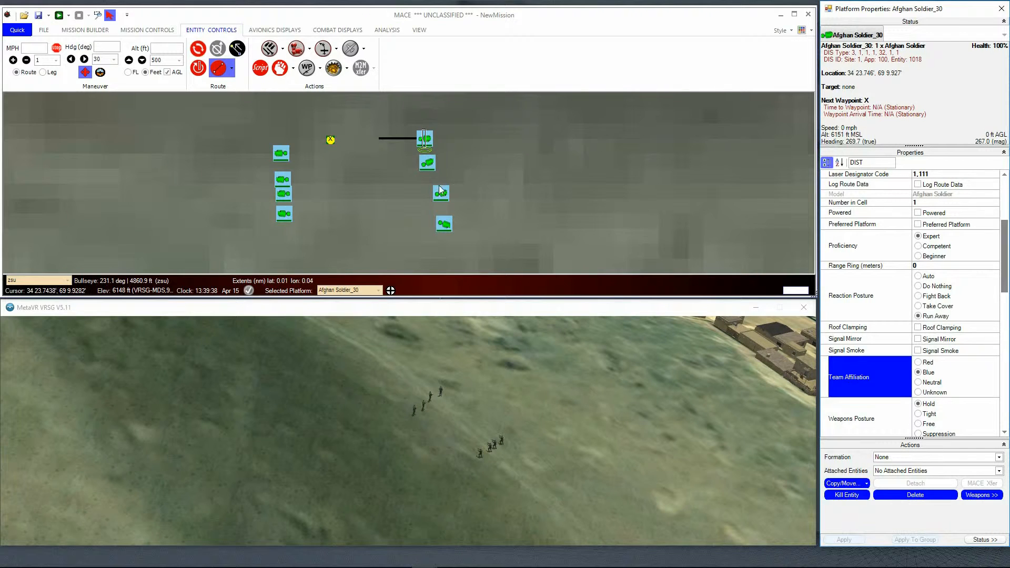
mouse_move(439, 194)
left_mouse_down()
mouse_move(427, 184)
mouse_move(428, 205)
left_mouse_up()
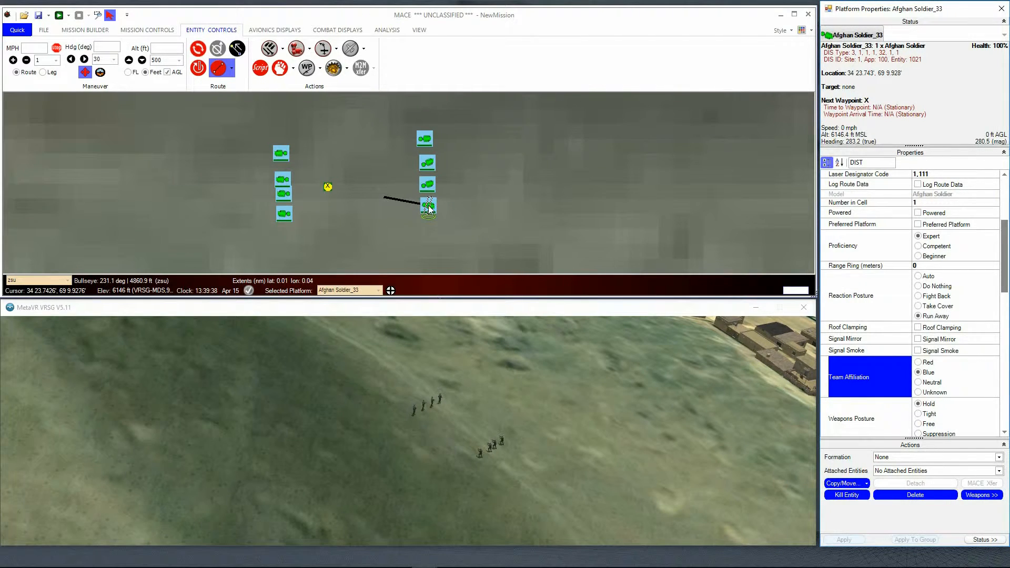
Step: Start the simulation and send the four eastern soldiers as a group to a rally point just east of the western line
left_click_drag(242, 120, 318, 236)
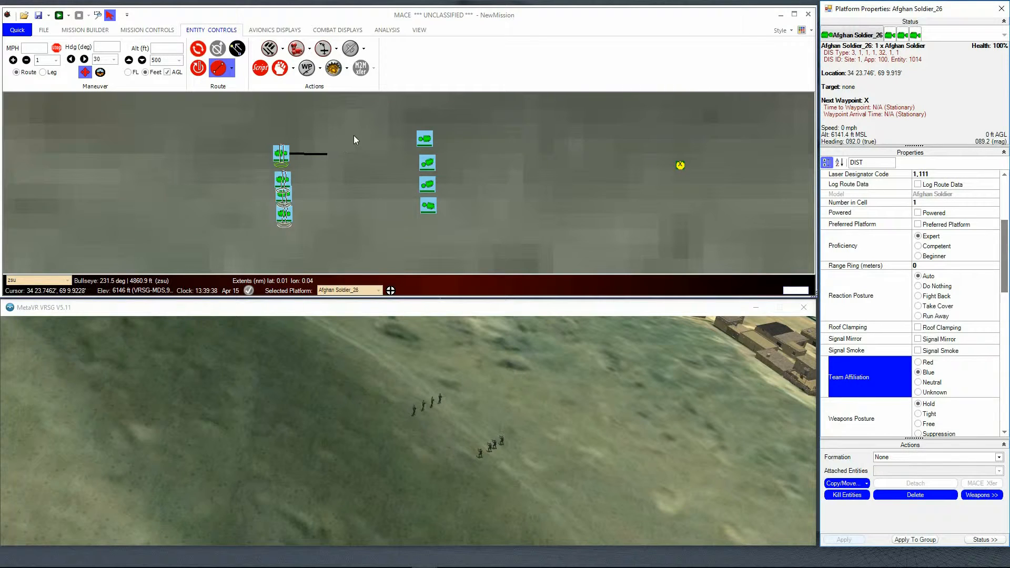
left_click_drag(388, 108, 450, 230)
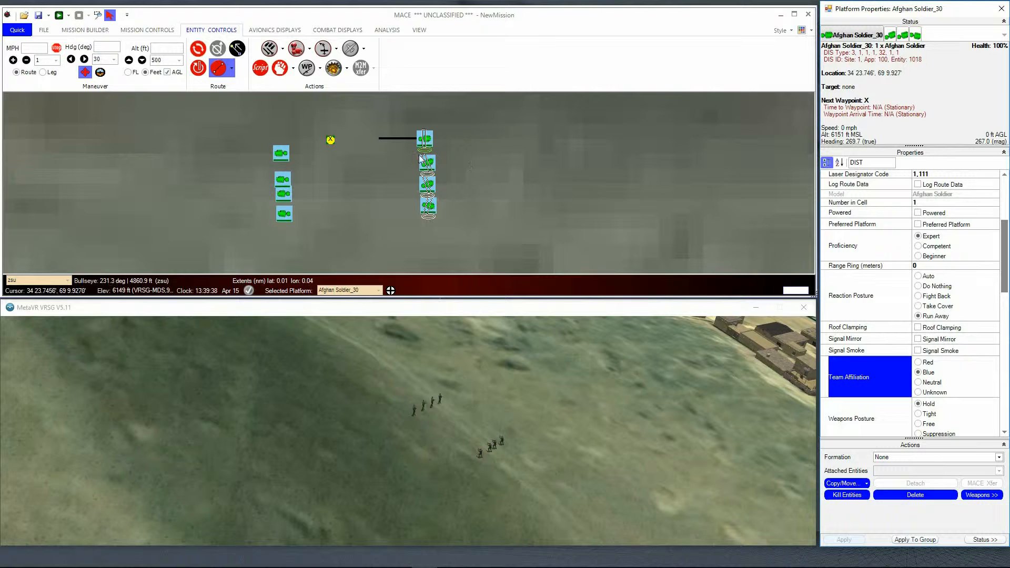
left_click(60, 16)
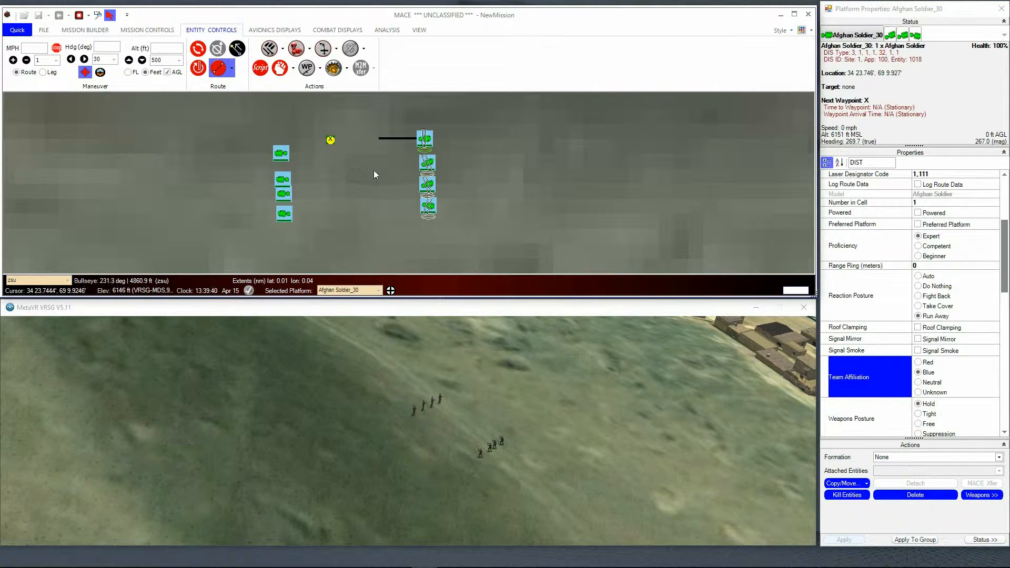
left_click(342, 184)
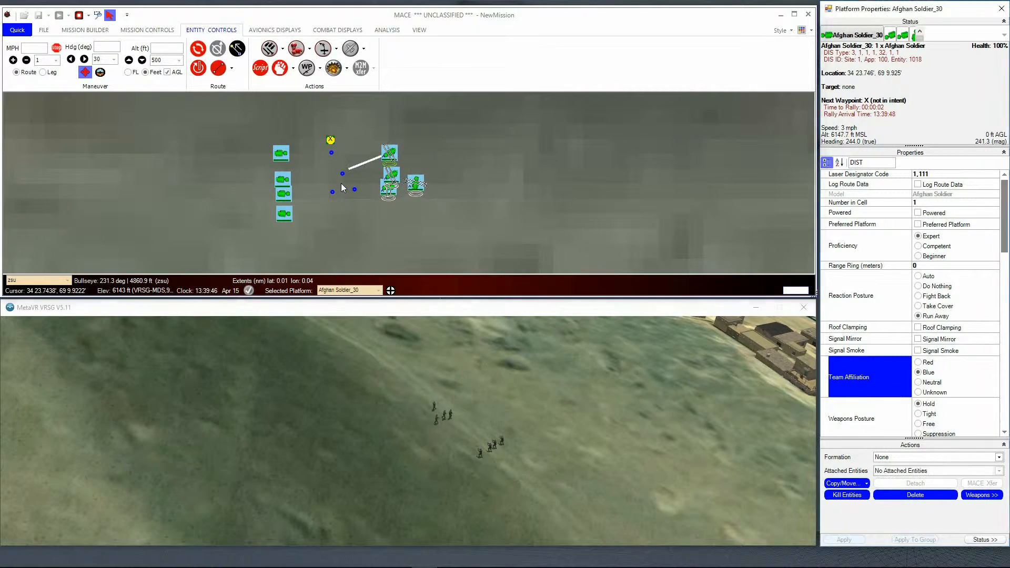
Step: Send the four western soldiers to rally points farther west and back east, and view the formation route options
left_click(284, 175)
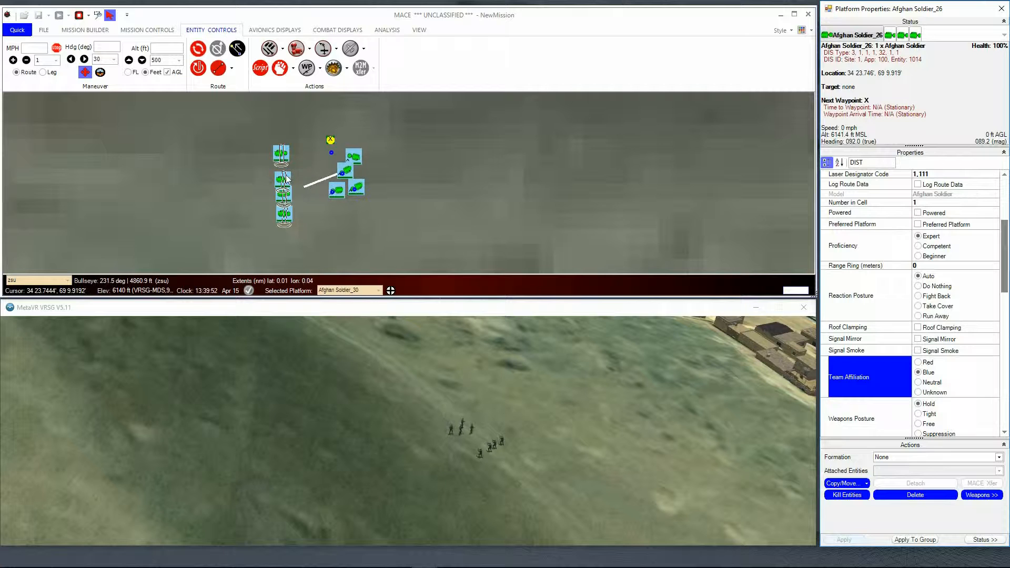
left_click(242, 180)
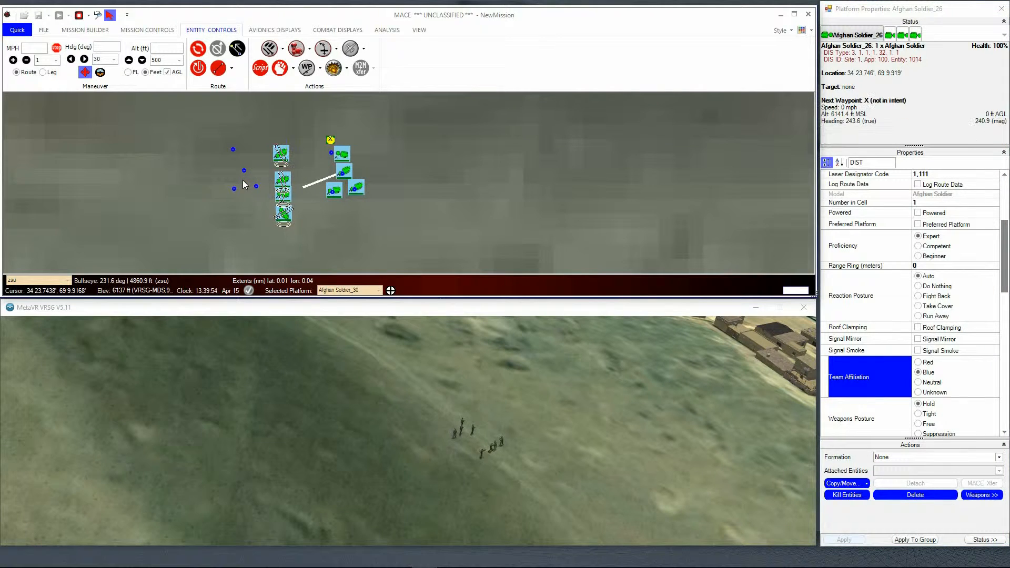
left_click(169, 188)
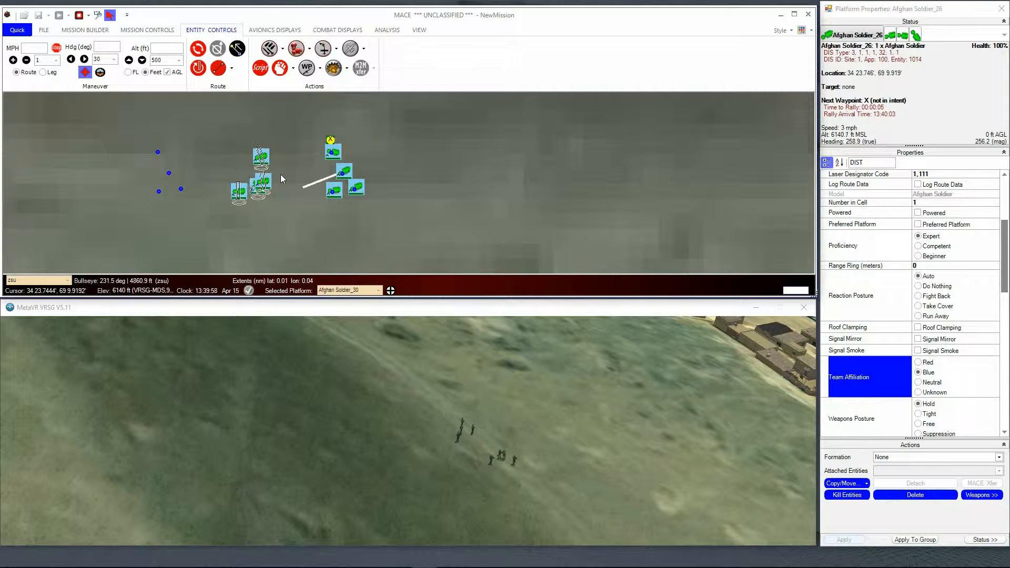
left_click(280, 174)
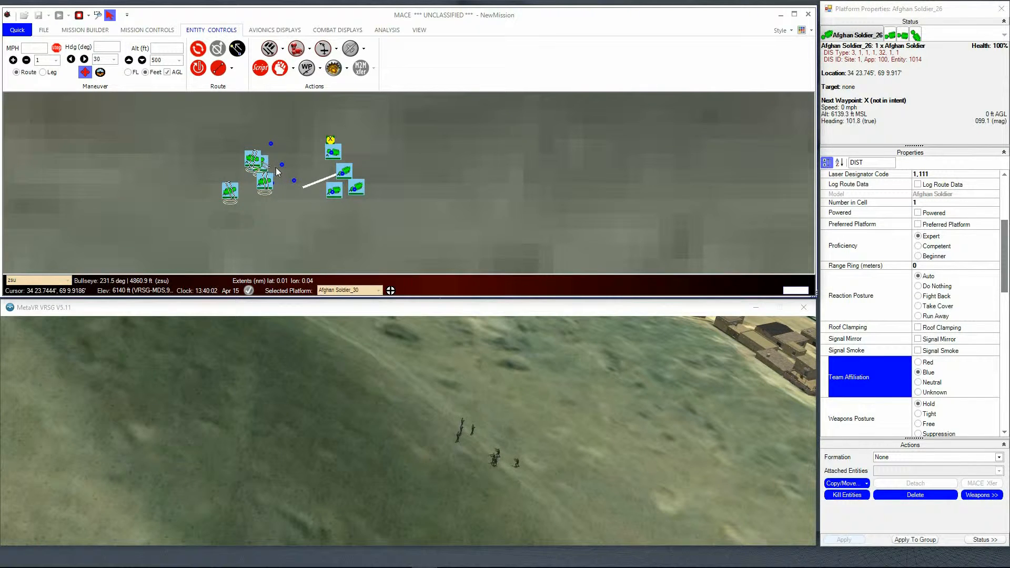
left_click(231, 69)
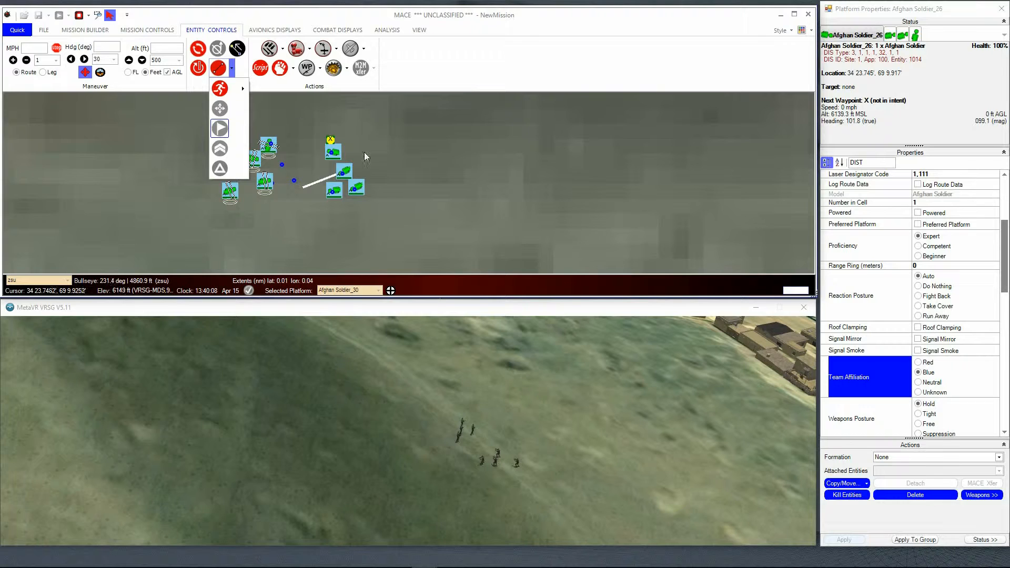
left_click(434, 74)
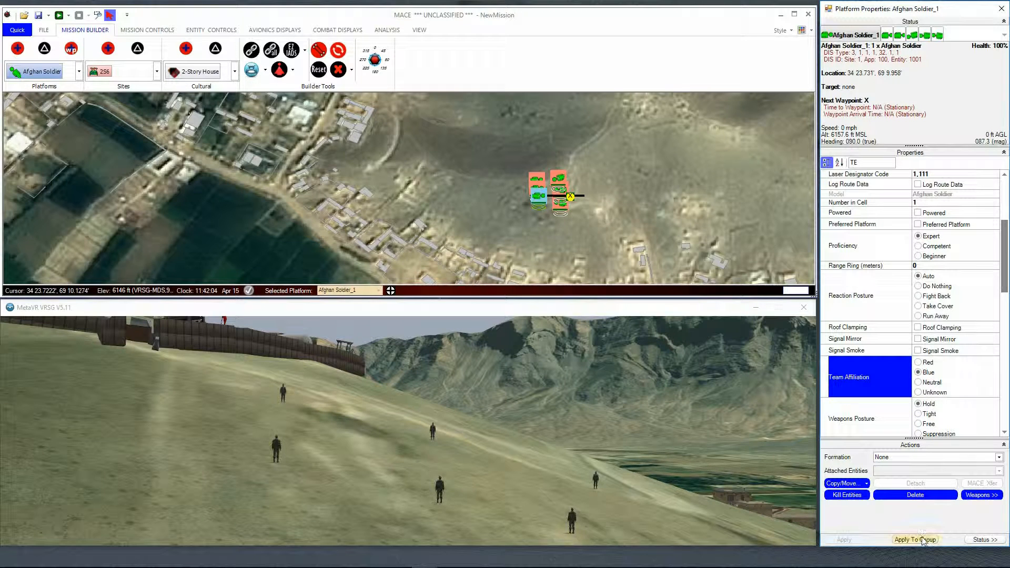
Step: In the mission with six Afghan soldiers selected, set their weapons posture to Free and apply it to the group
left_click(934, 419)
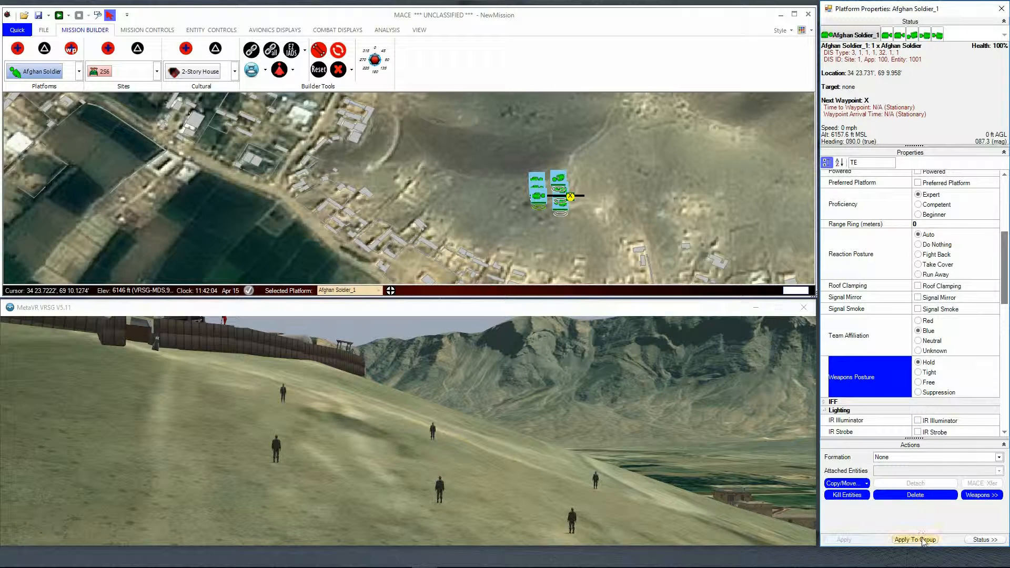
left_click(918, 382)
left_click(914, 542)
Step: Apply the Run Away reaction posture to all six selected soldiers and start the simulation
left_click(942, 274)
left_click(912, 541)
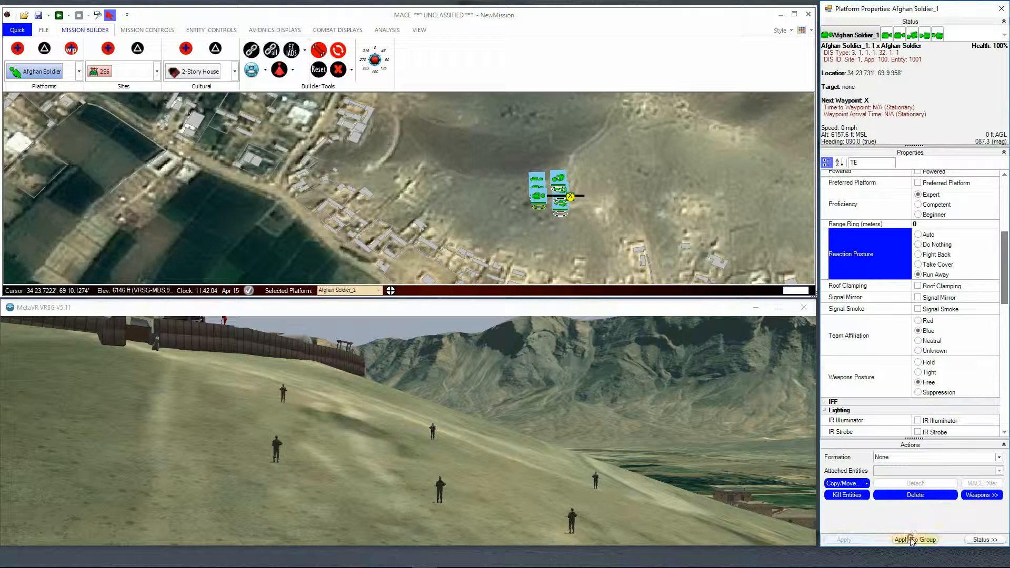
left_click(57, 16)
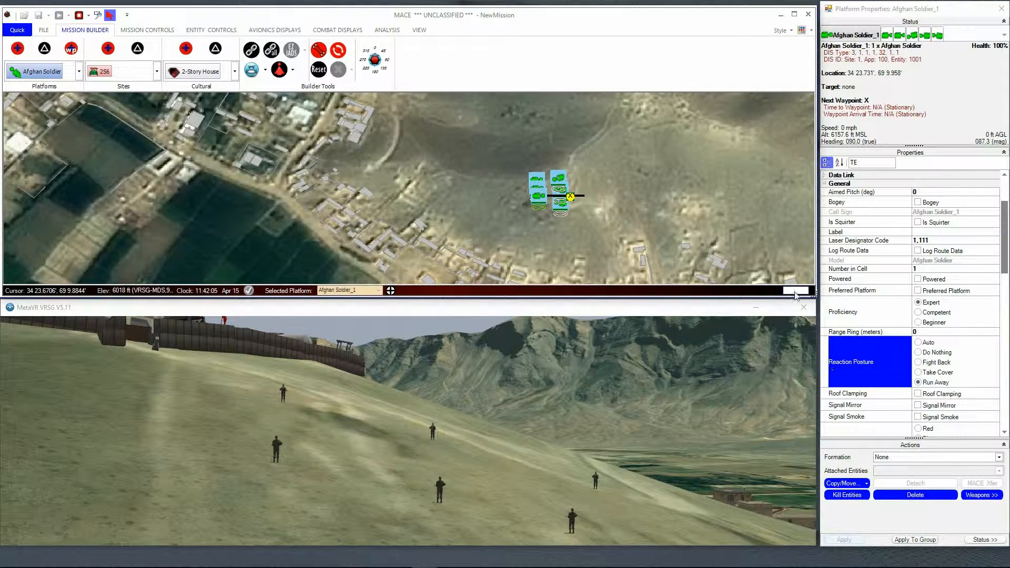
Step: Set the team affiliation of the three eastern soldiers to Red
left_click(604, 197)
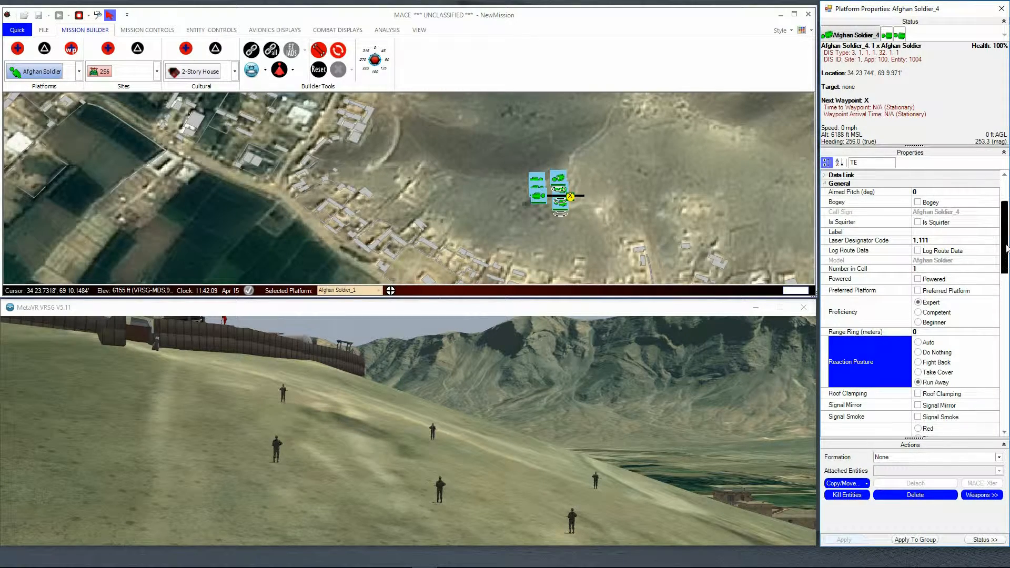
scroll(1002, 263, "down", 5)
left_click(918, 221)
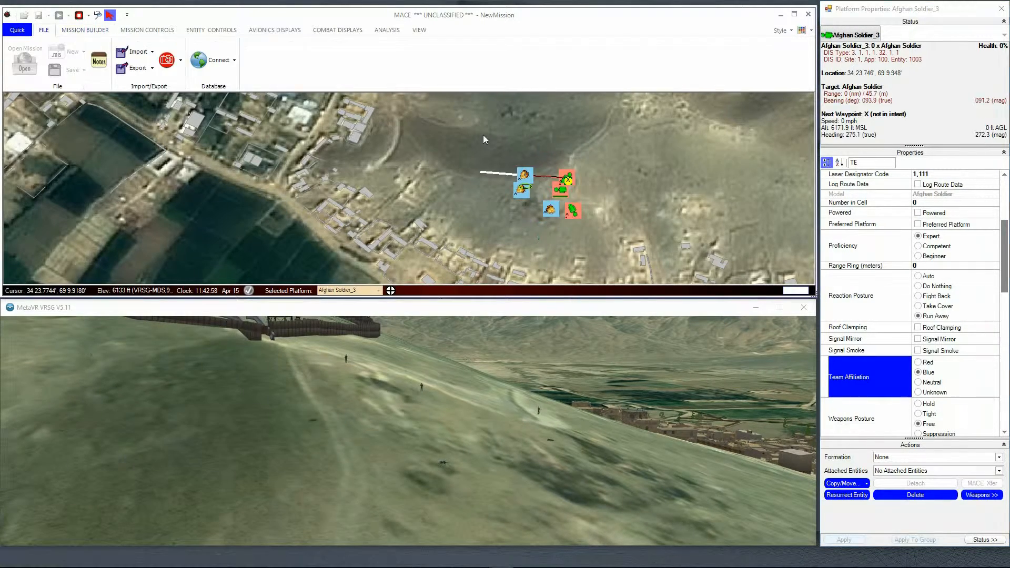
Step: Set the team affiliation of all six soldiers to Blue, apply it to the group and resurrect the dead entities
left_click_drag(481, 135, 633, 237)
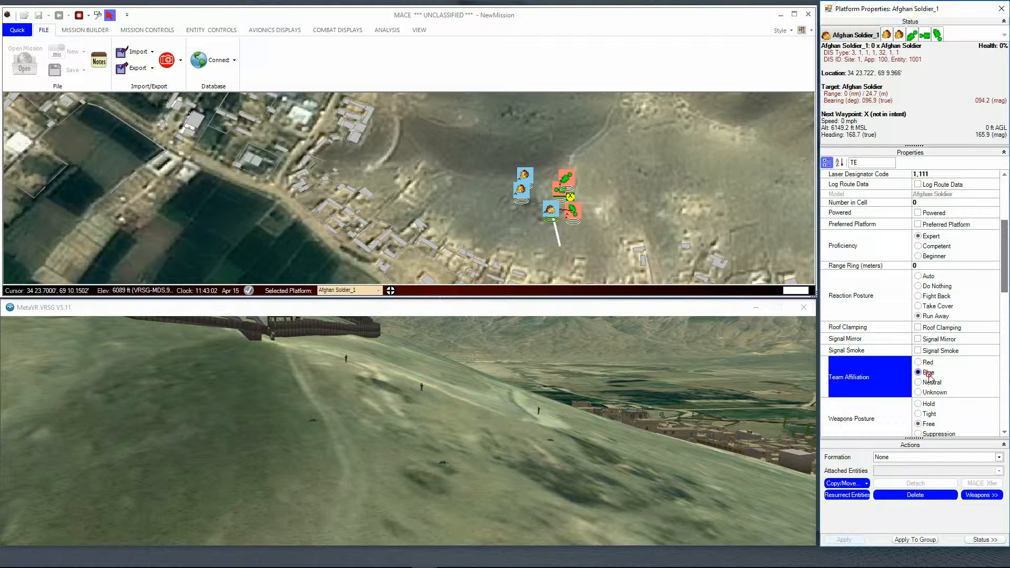
left_click(914, 540)
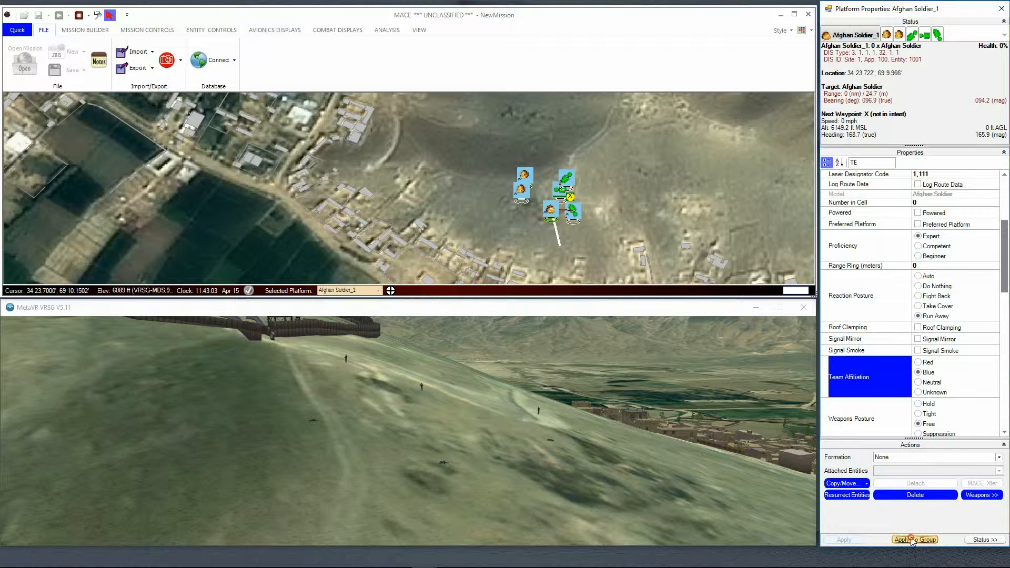
left_click(849, 497)
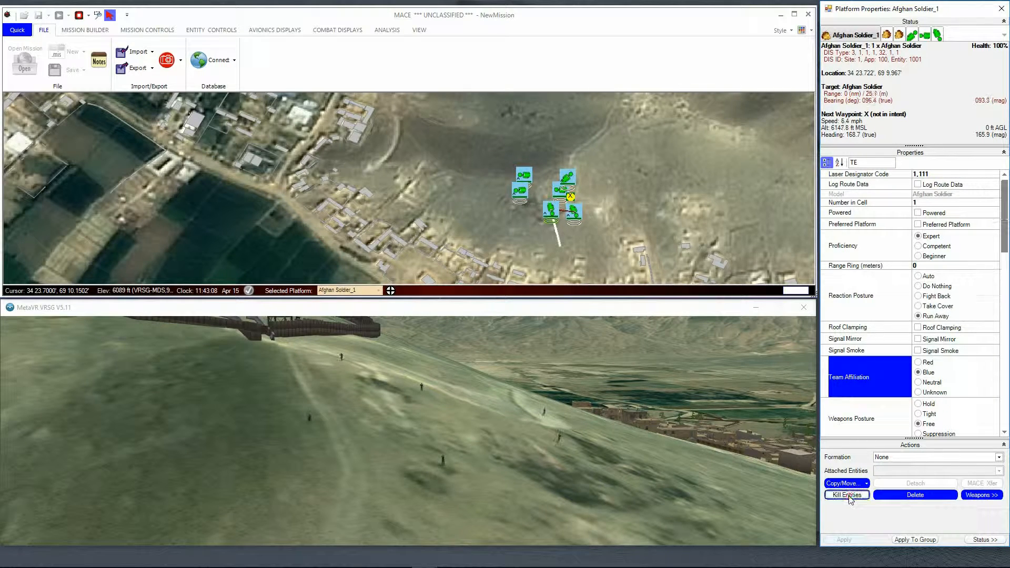
Step: Repeatedly kill and resurrect the six selected soldiers
left_click(849, 497)
left_click(849, 496)
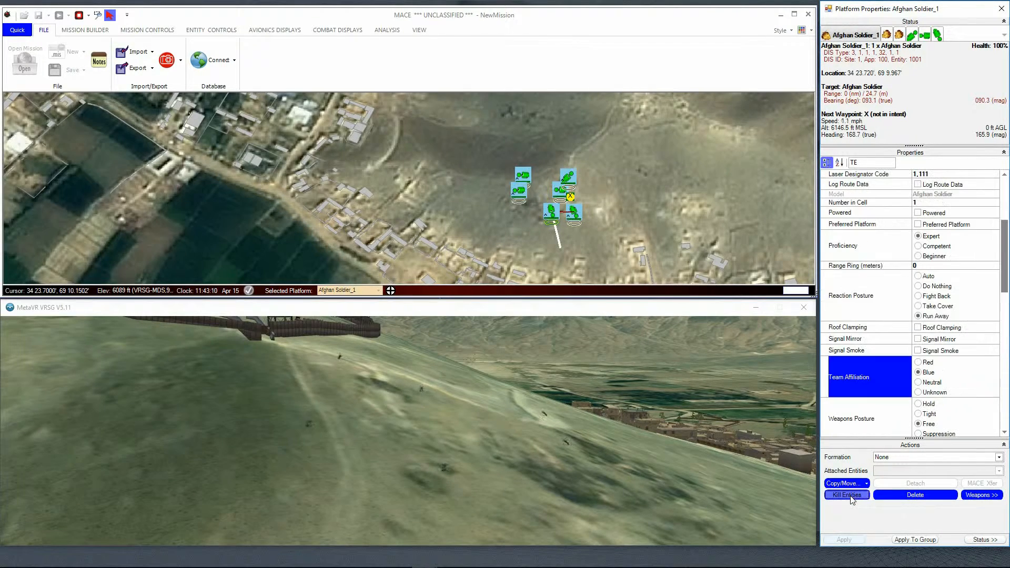
left_click(849, 495)
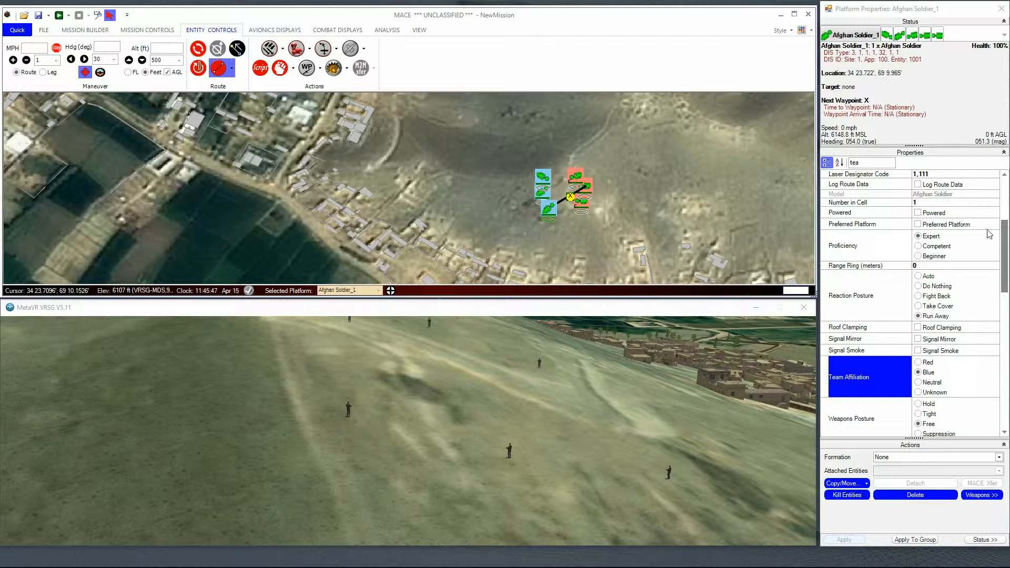
Step: Filter the properties for "co", enable Concealed for all six selected soldiers as a group and start the simulation
scroll(1003, 252, "up", 3)
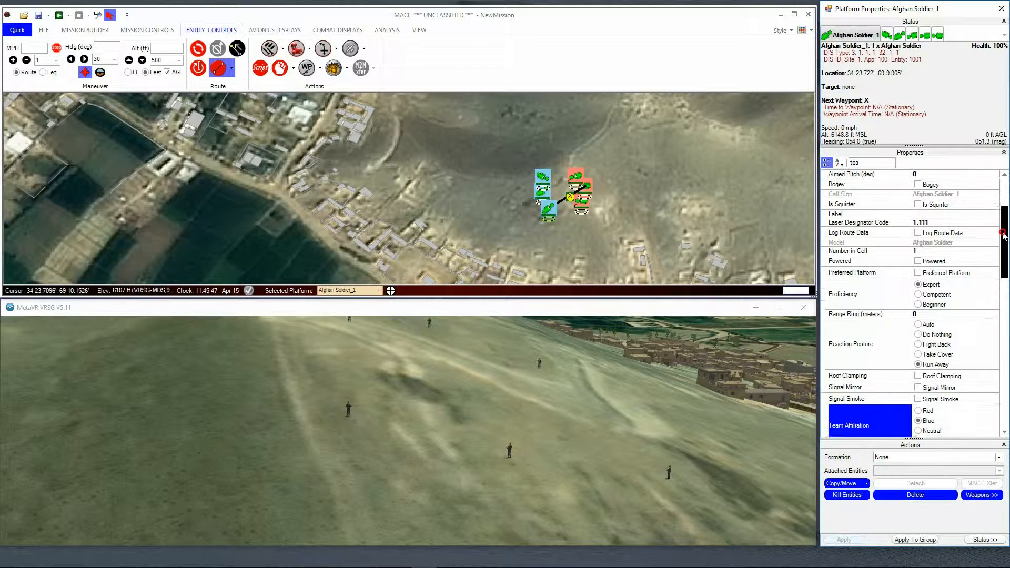
type("co")
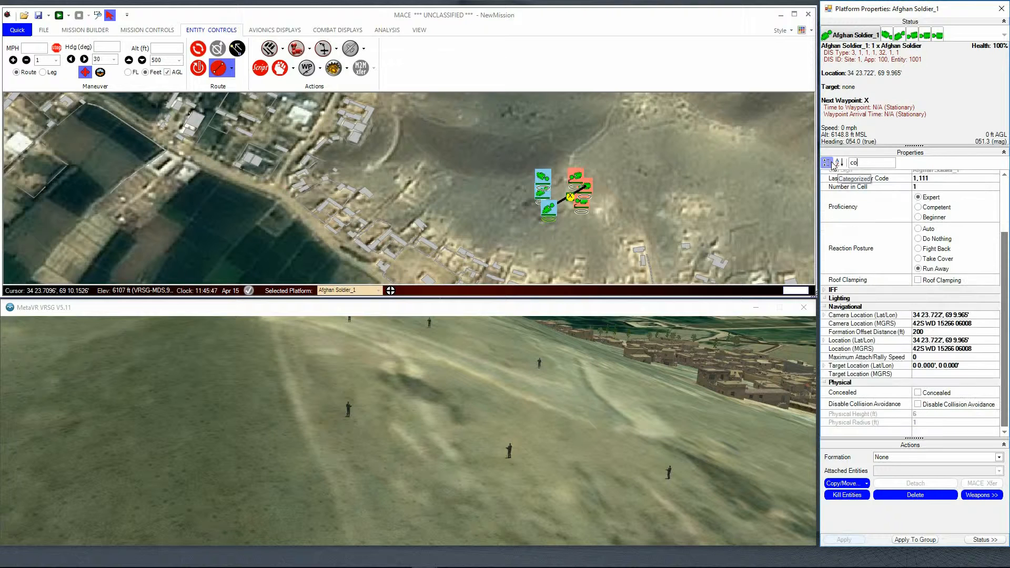
left_click(929, 278)
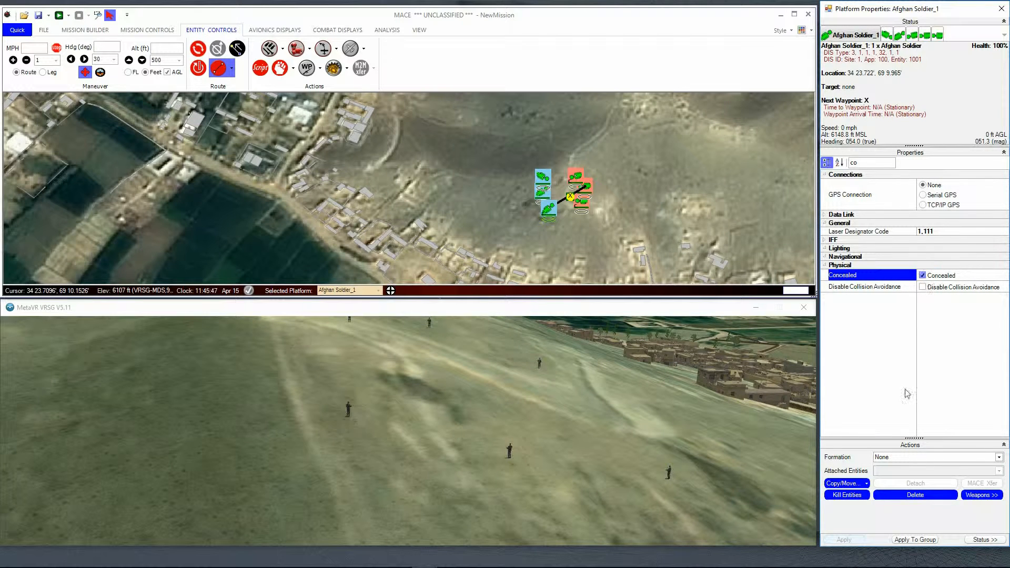
left_click(918, 542)
left_click(58, 16)
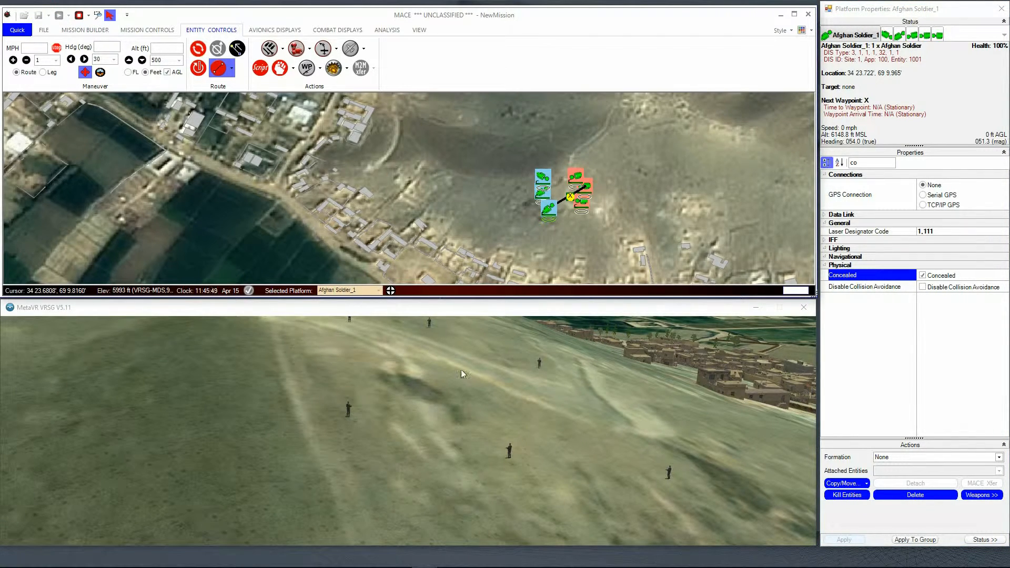
Step: Filter the properties for "con" and disable Concealed for all six soldiers as a group while the simulation runs
left_click_drag(515, 156, 604, 234)
left_click(872, 165)
type("co")
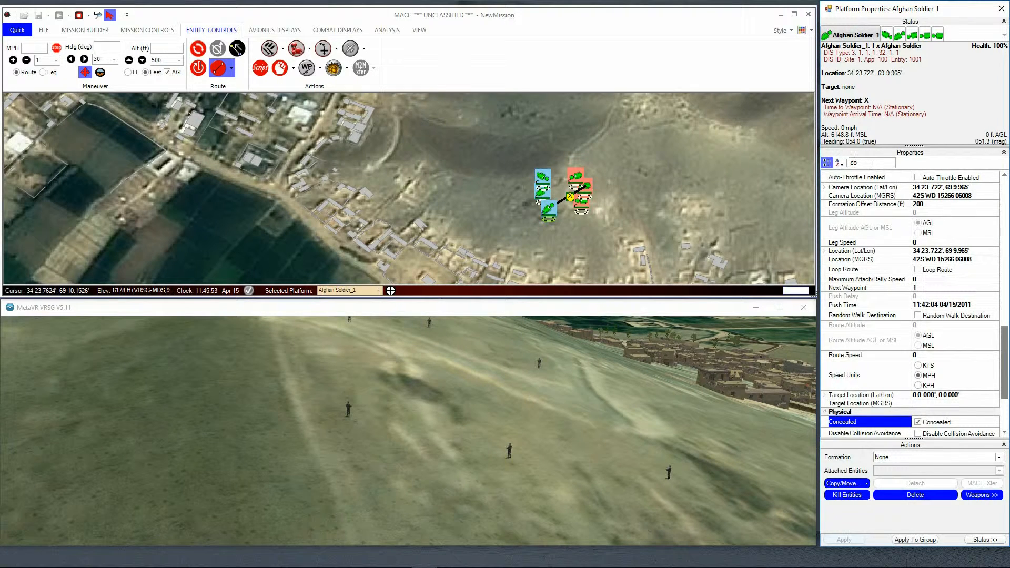
type("n")
left_click(918, 267)
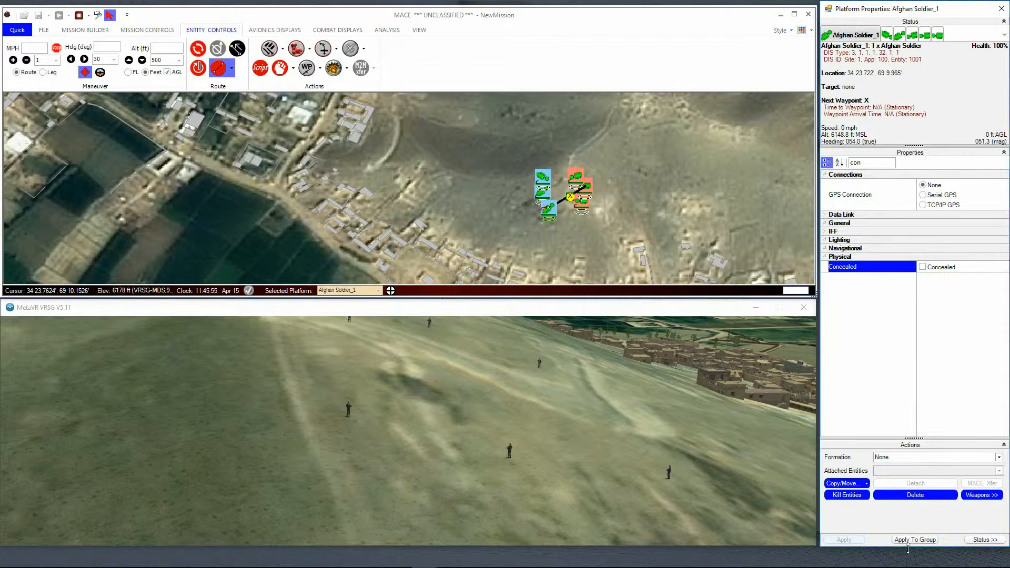
left_click(914, 540)
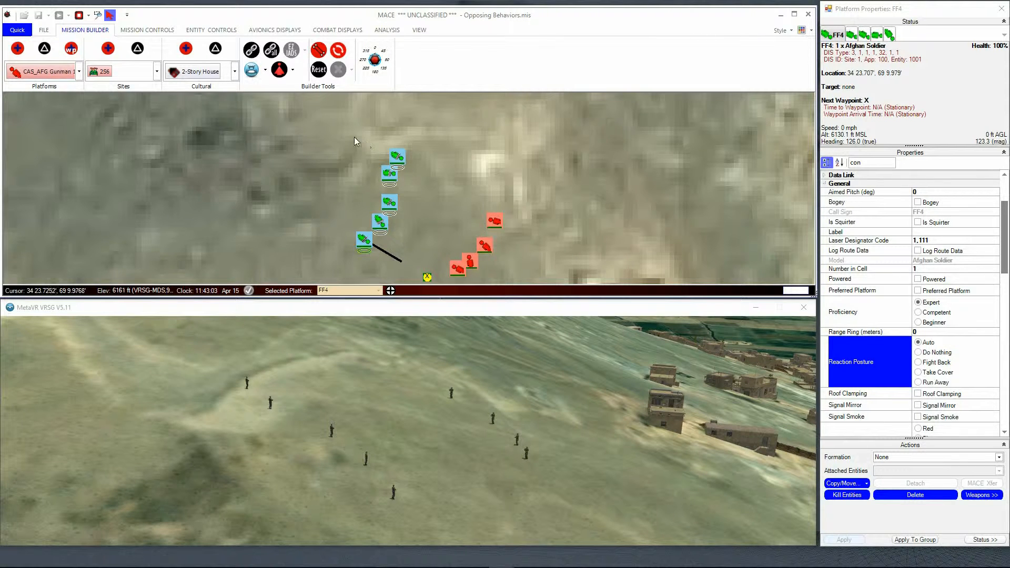
Step: In the Opposing Behaviors mission, set the weapons posture of all blue soldiers and red gunmen to Hold as a group
left_click_drag(330, 136, 526, 287)
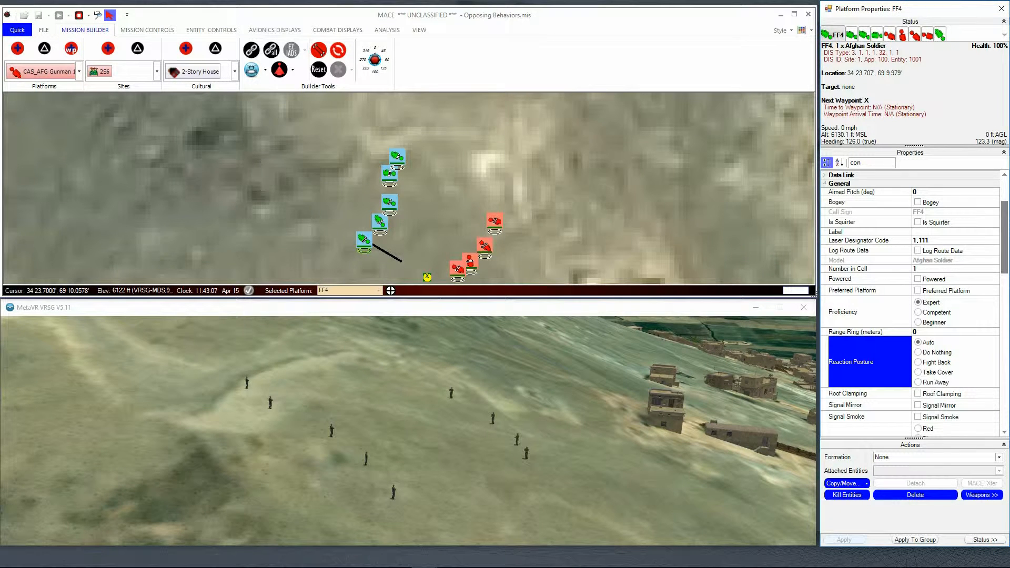
left_click_drag(1005, 246, 1005, 291)
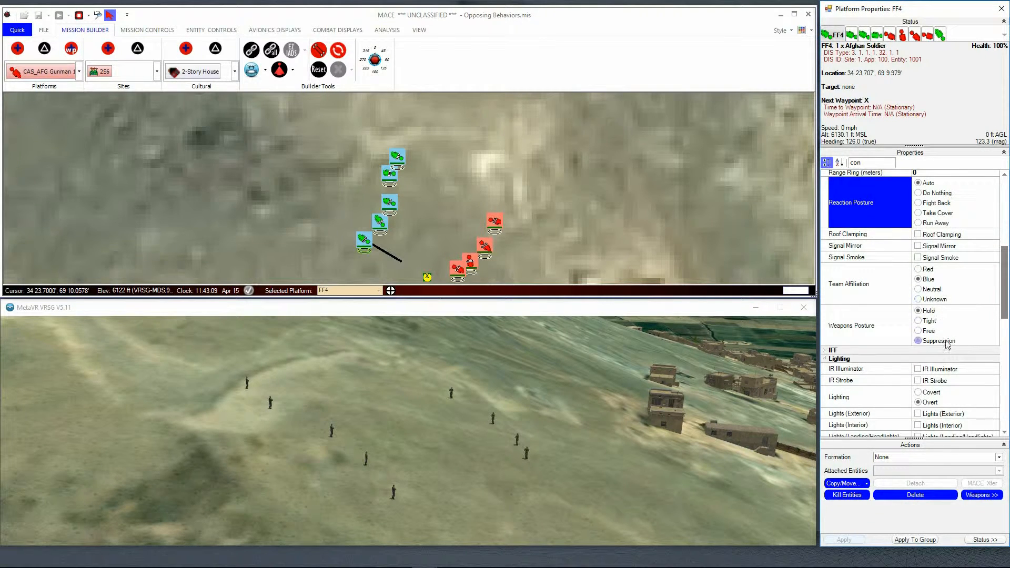
left_click(922, 314)
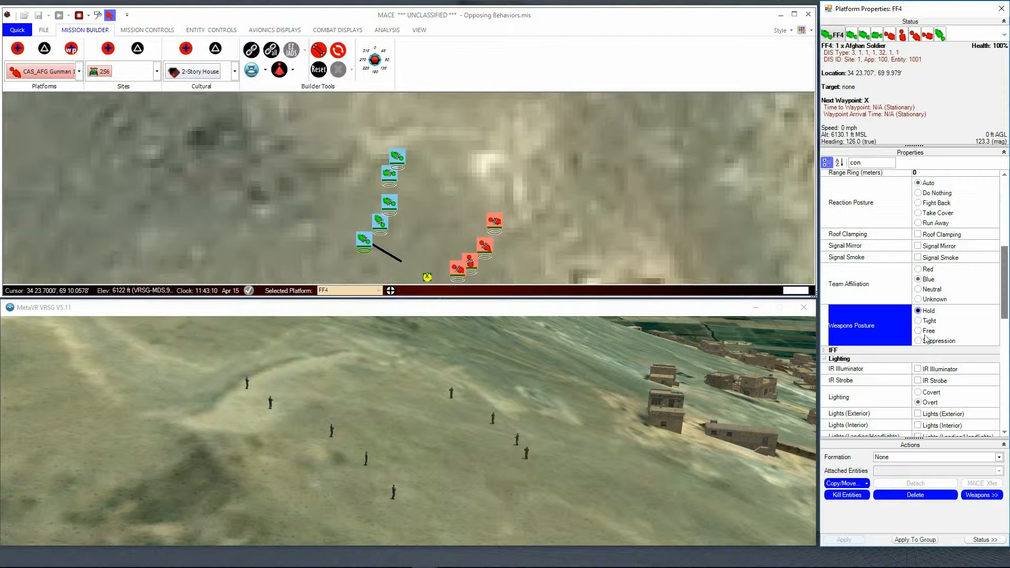
left_click(922, 540)
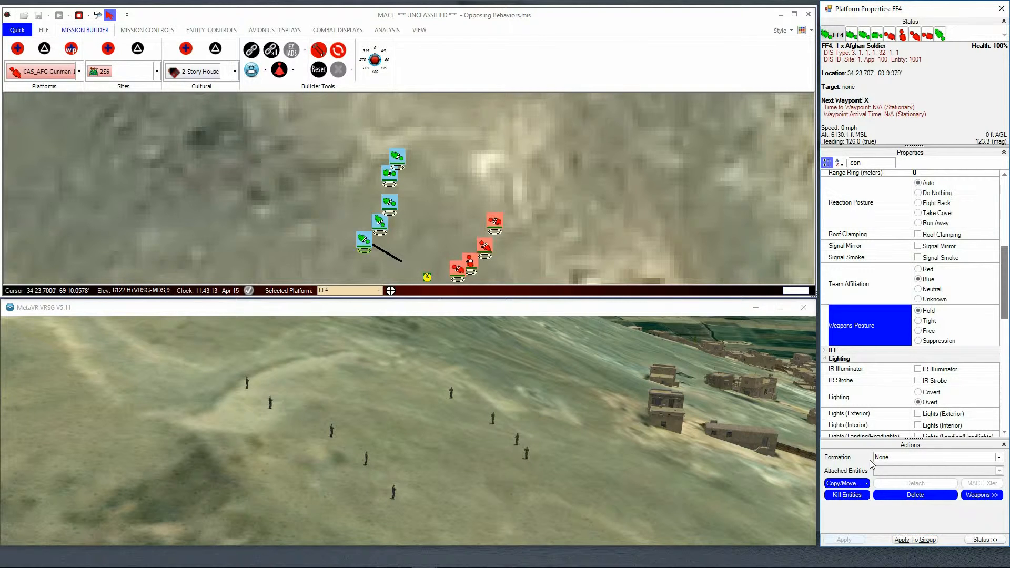
left_click(63, 16)
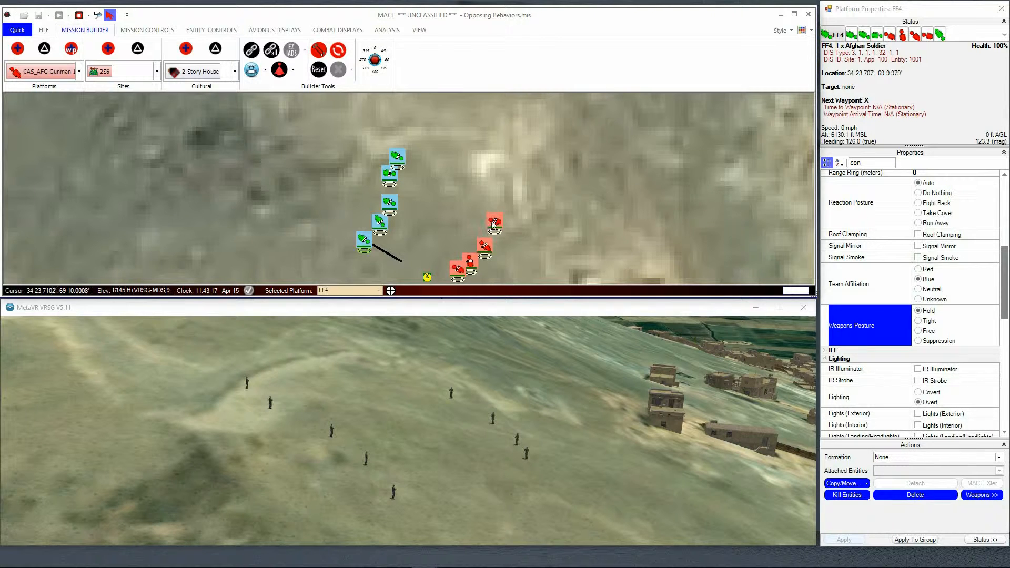
Step: Check the northernmost blue soldier's reaction posture and set the second soldier from the north to Take Cover
left_click(495, 222)
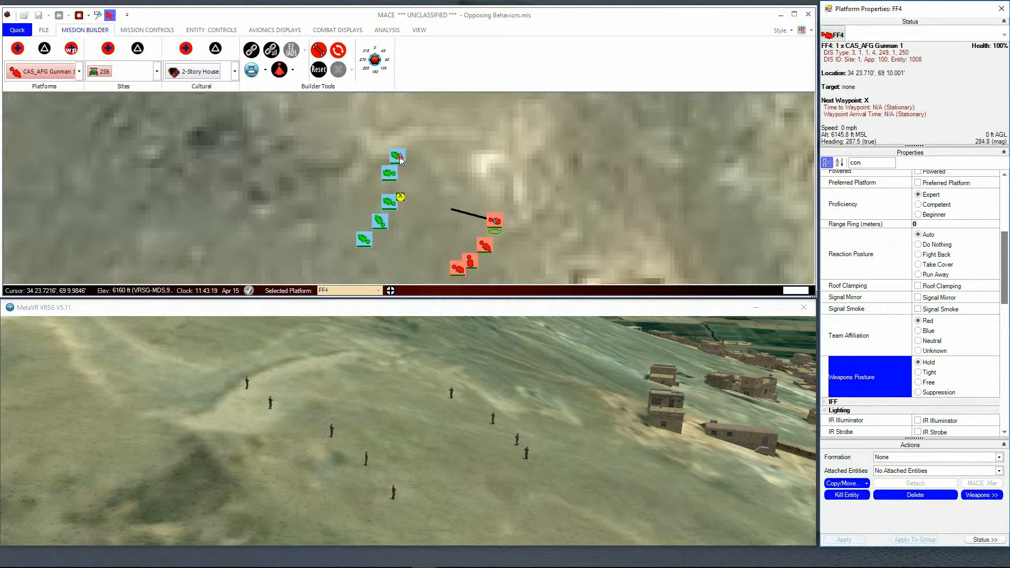
left_click(399, 157)
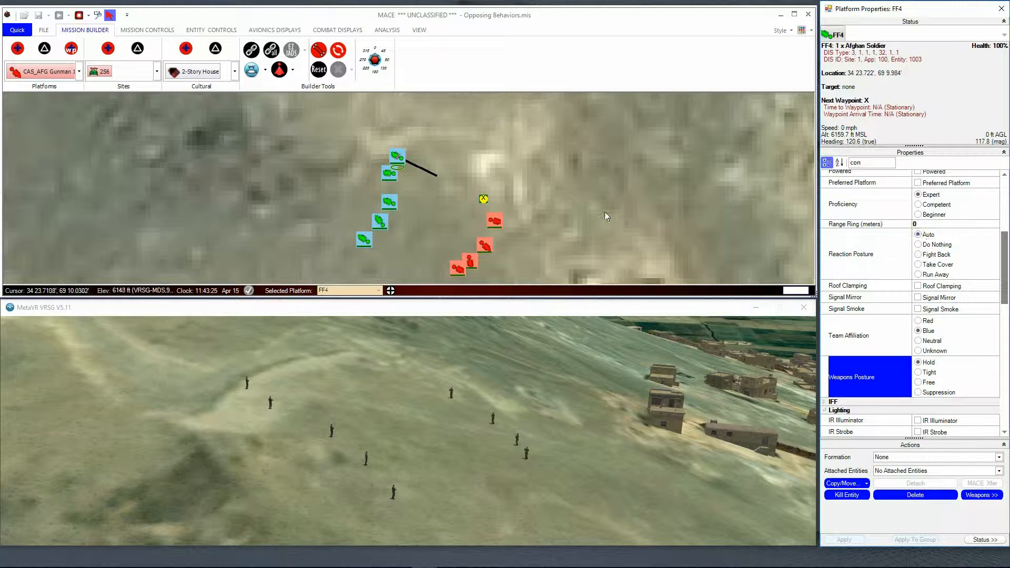
left_click(389, 174)
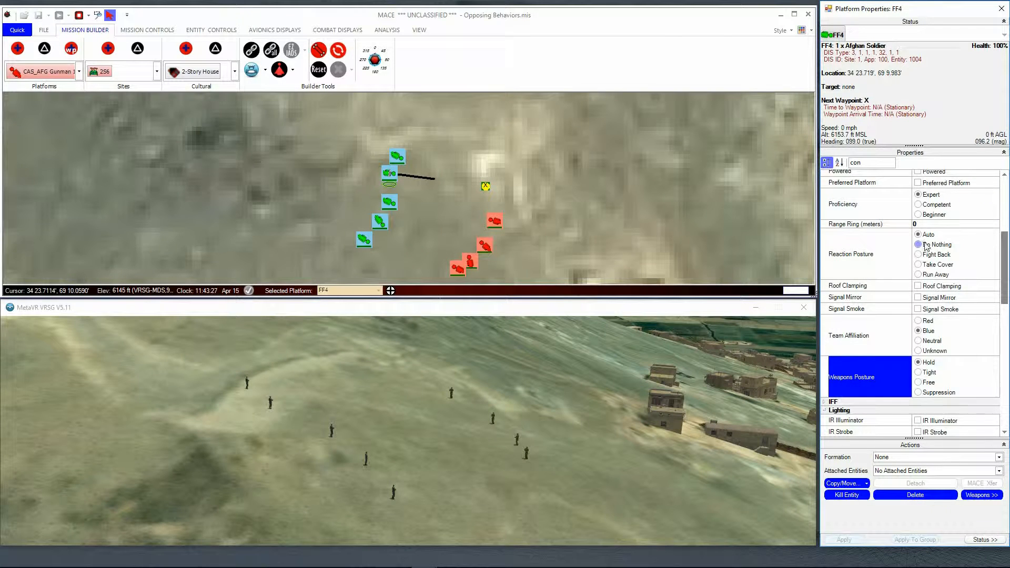
left_click(947, 264)
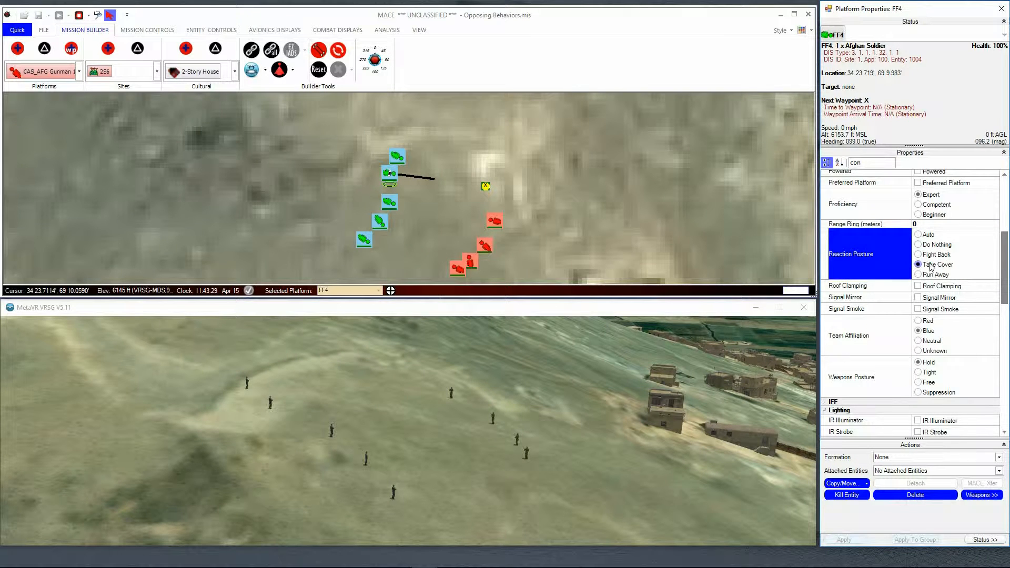
Step: Set the reaction postures of the third, fourth and fifth blue soldiers from the north to Run Away, Fight Back and Do Nothing
left_click(393, 204)
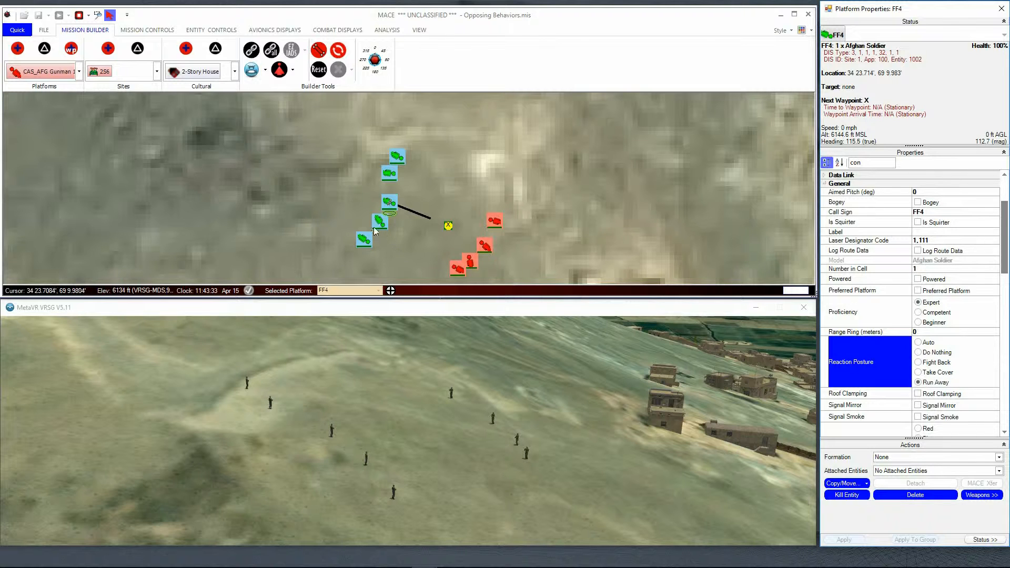
left_click(376, 223)
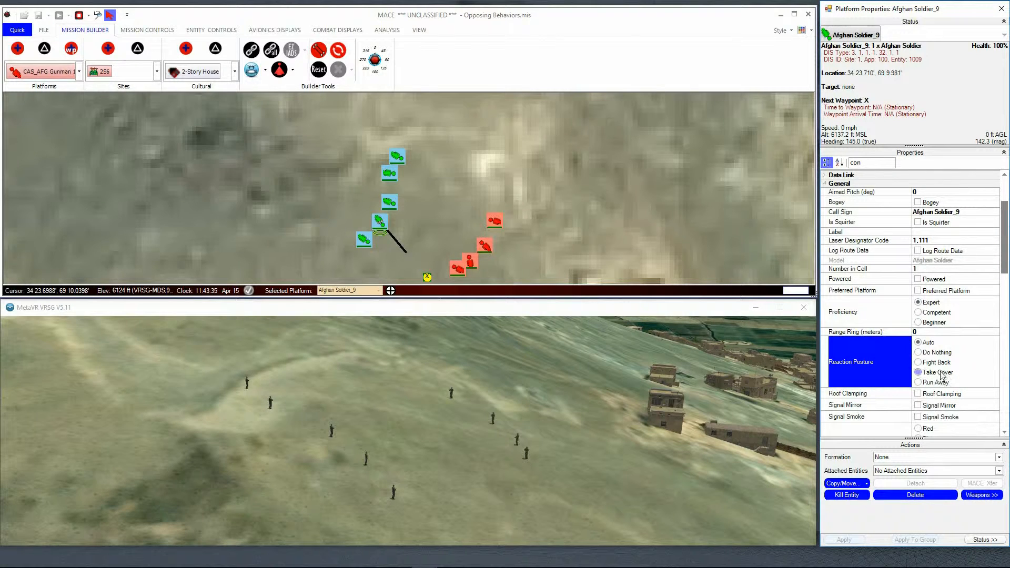
left_click(944, 363)
left_click(365, 241)
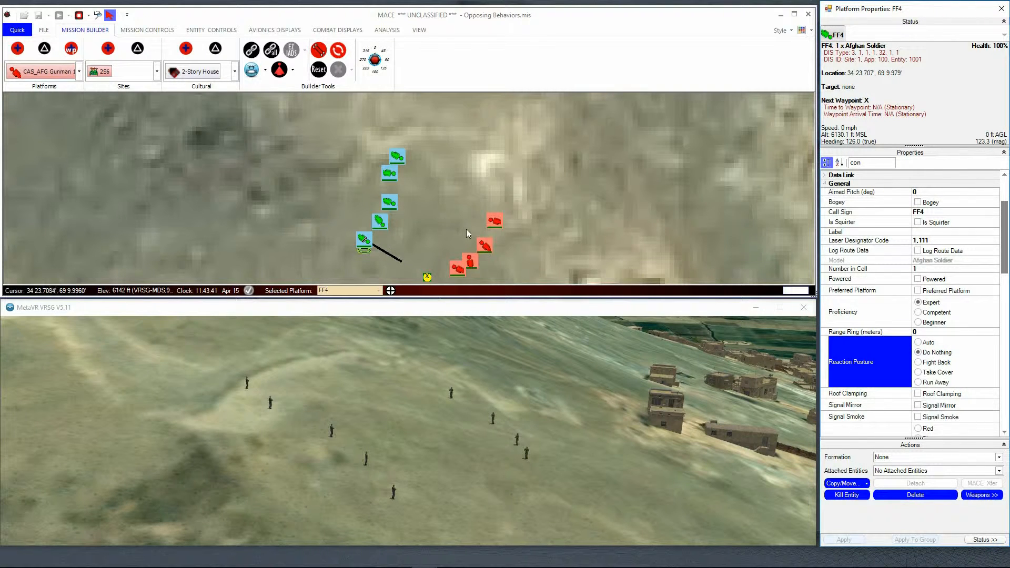
Step: Set the weapons posture of the four red gunmen to Free and apply it to the group
left_click_drag(428, 187, 530, 279)
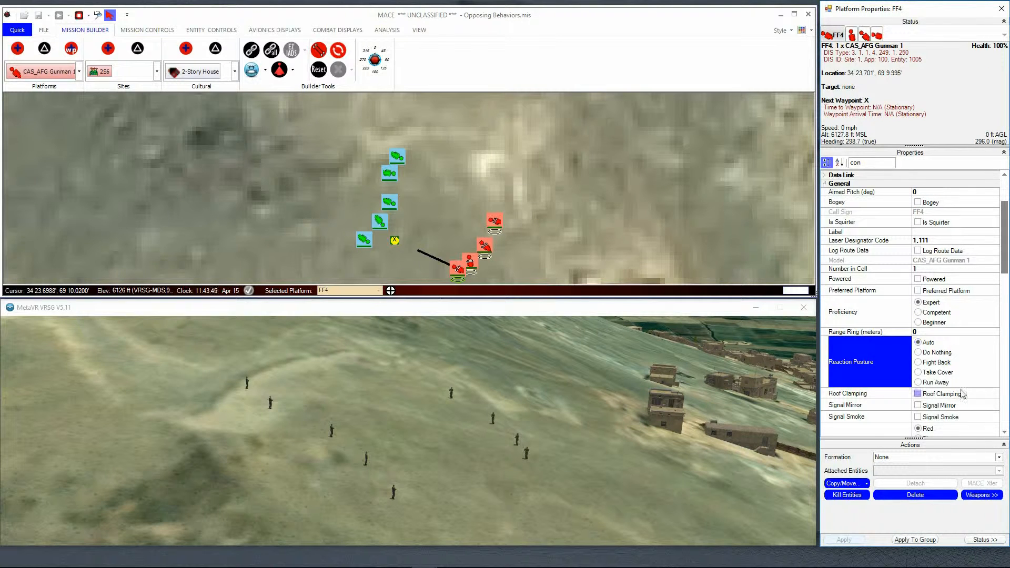
left_click_drag(1004, 259, 1007, 310)
left_click(918, 305)
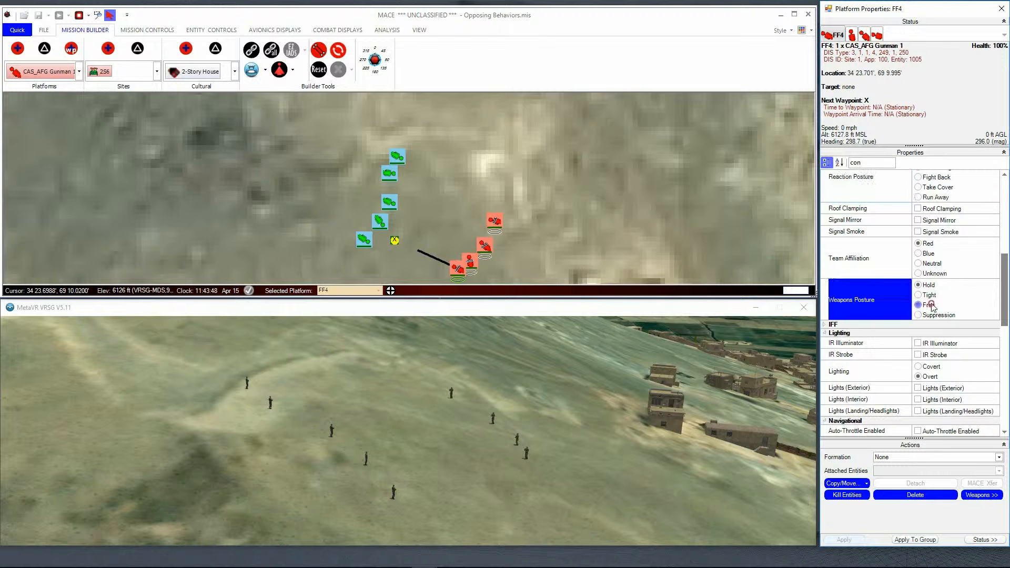
left_click(916, 540)
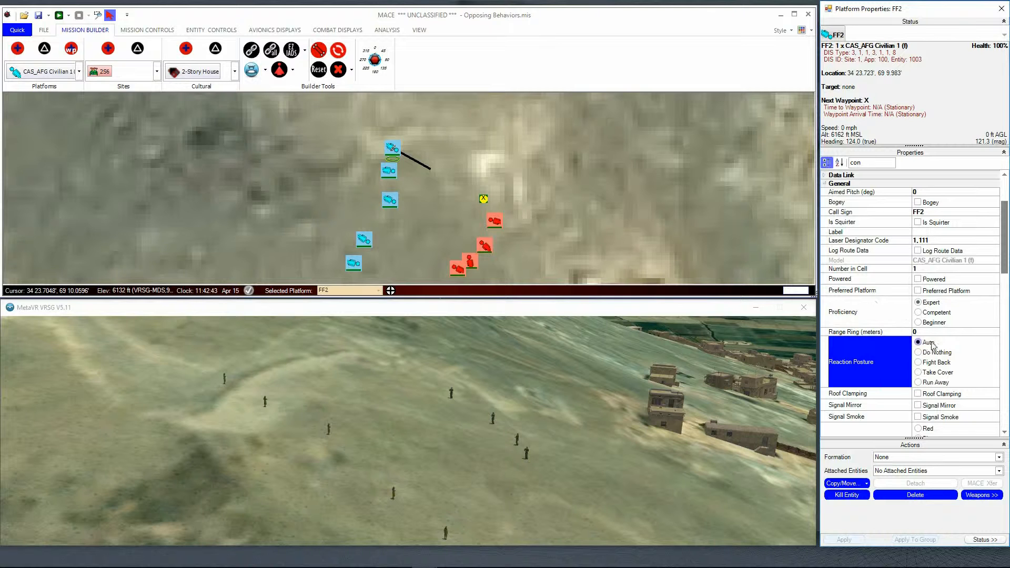
Step: Review the reaction postures of the blue civilians and move the fourth civilian from the north slightly northeast
left_click(388, 171)
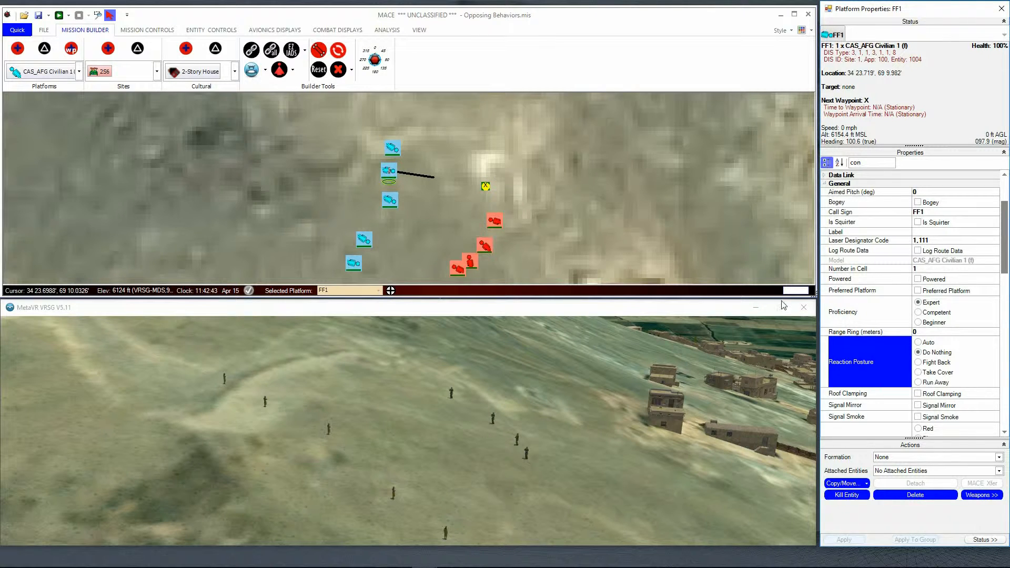
left_click(390, 200)
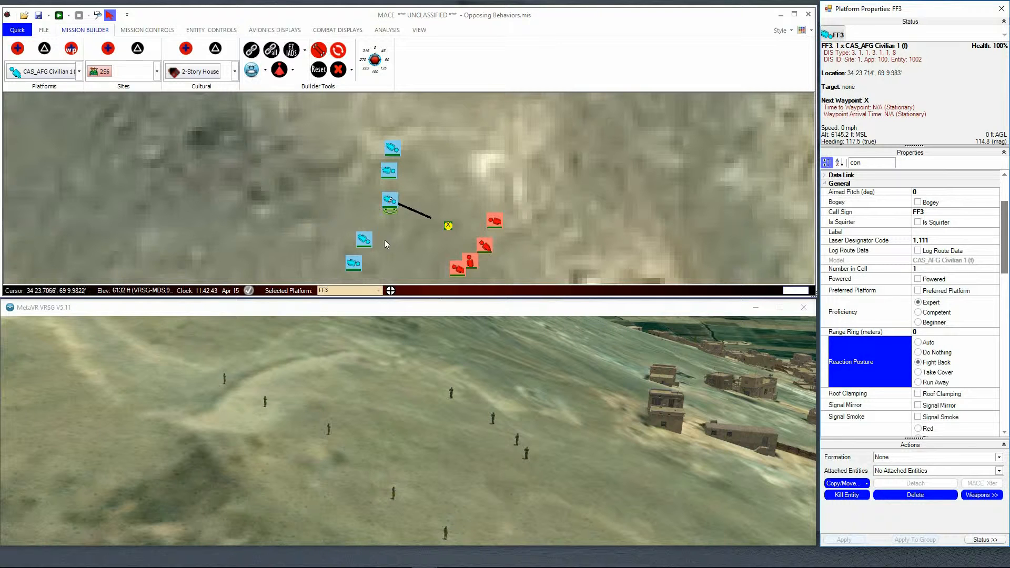
left_click(364, 239)
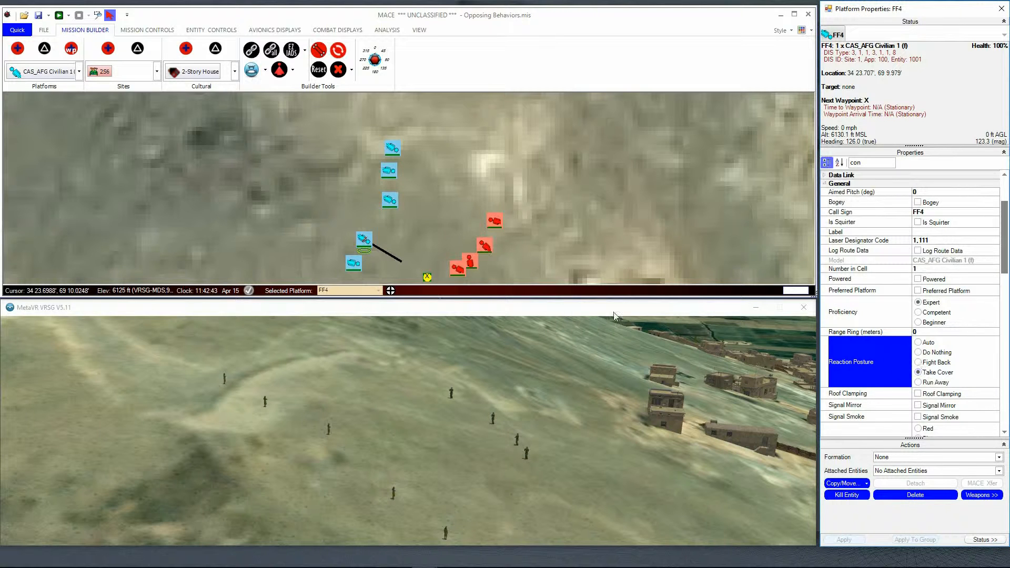
left_click(350, 264)
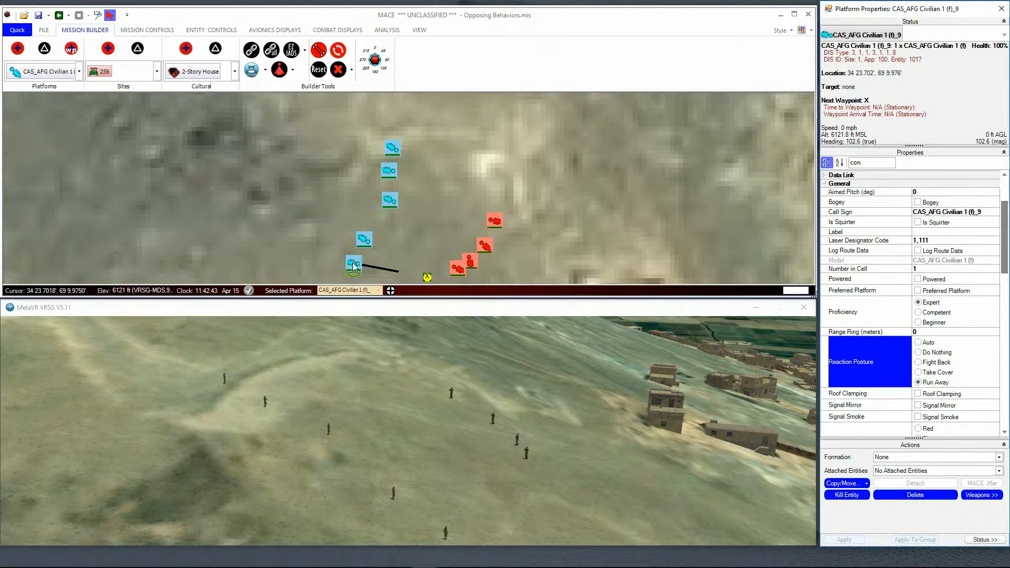
left_click(364, 242)
left_click_drag(364, 243, 372, 233)
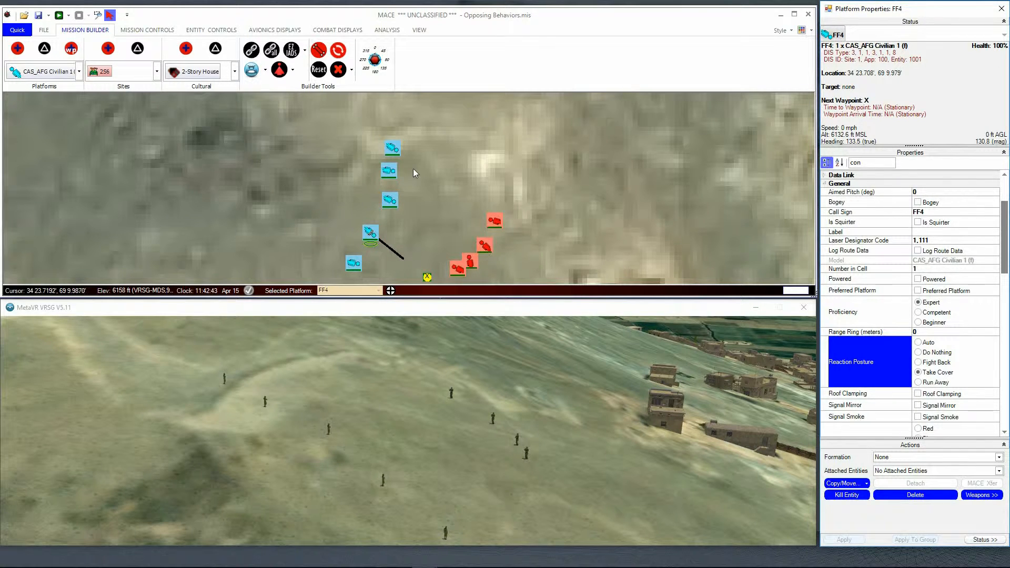
Step: Set the weapons posture of the four red gunmen to Free, apply it to the group and run the mission
left_click_drag(414, 173, 530, 285)
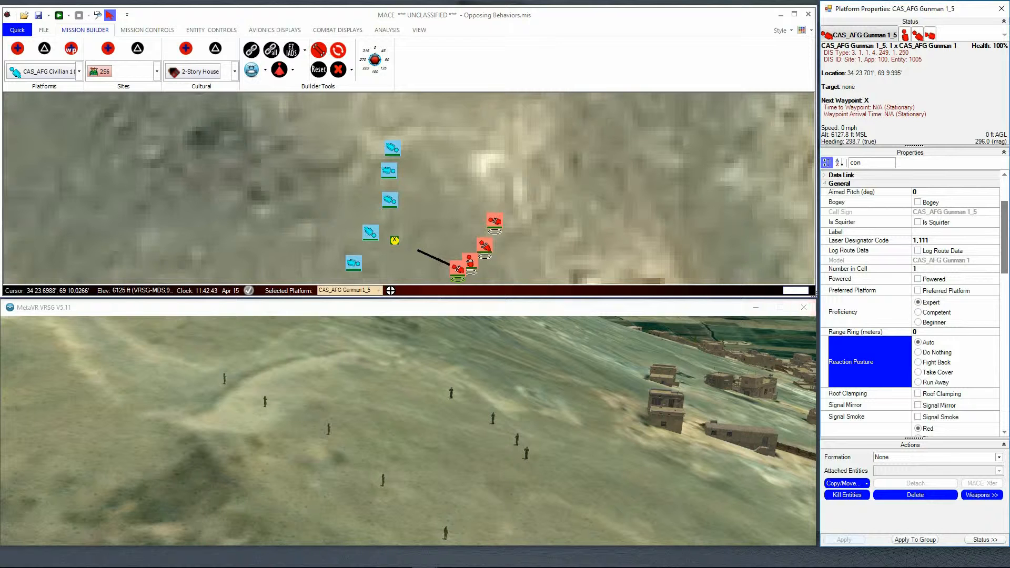
scroll(910, 302, "down", 10)
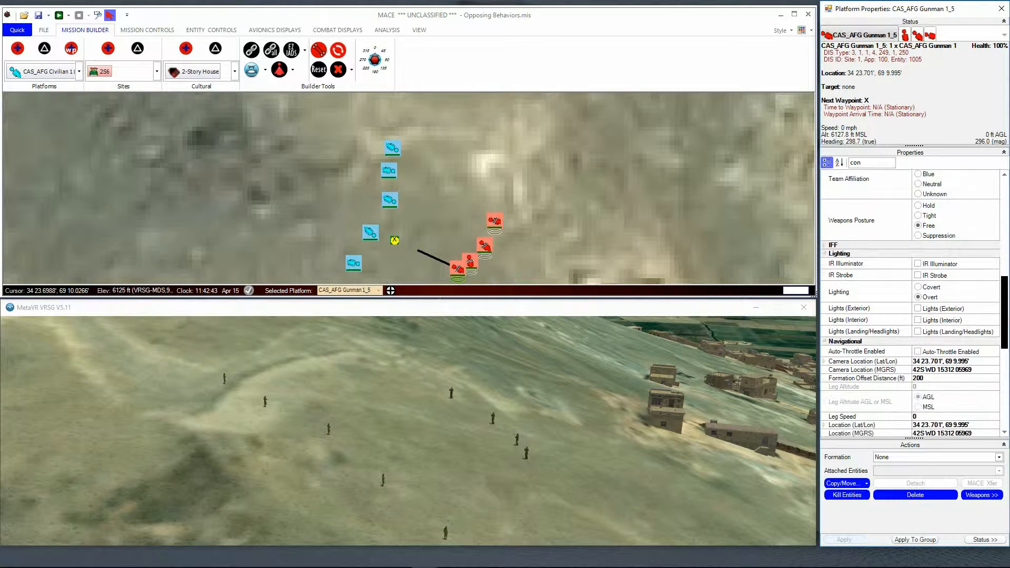
scroll(991, 282, "up", 6)
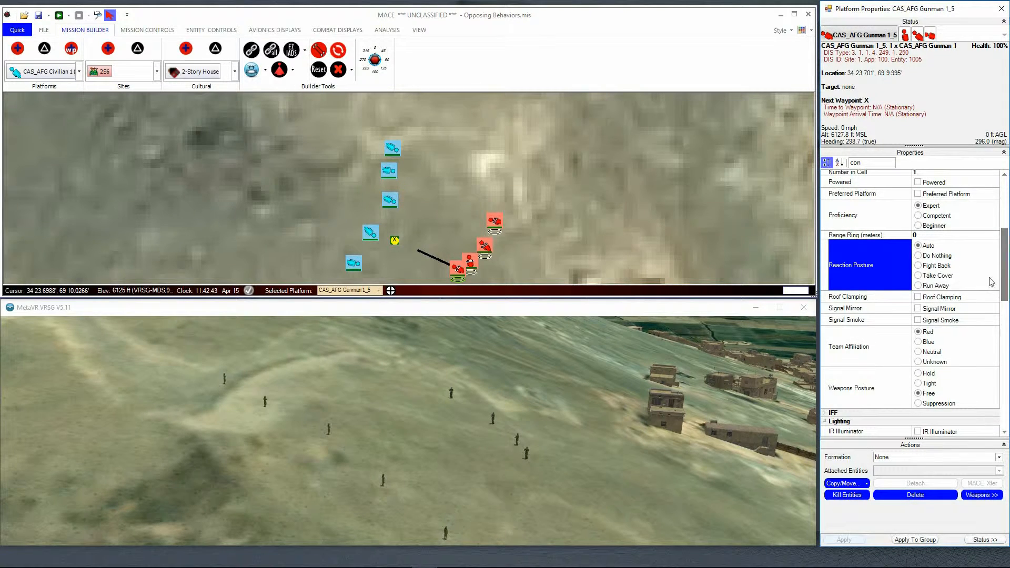
left_click(927, 396)
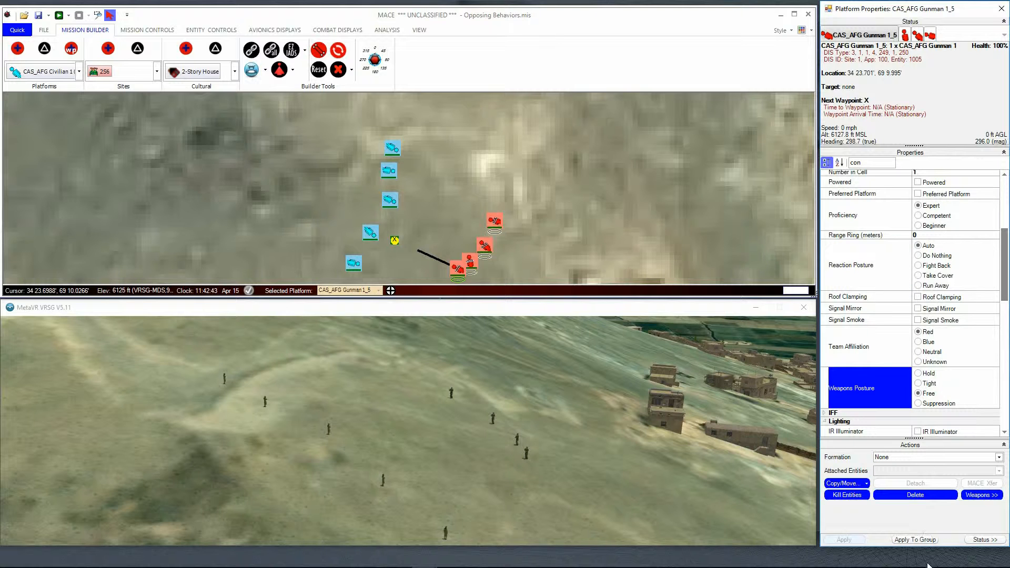
left_click(915, 540)
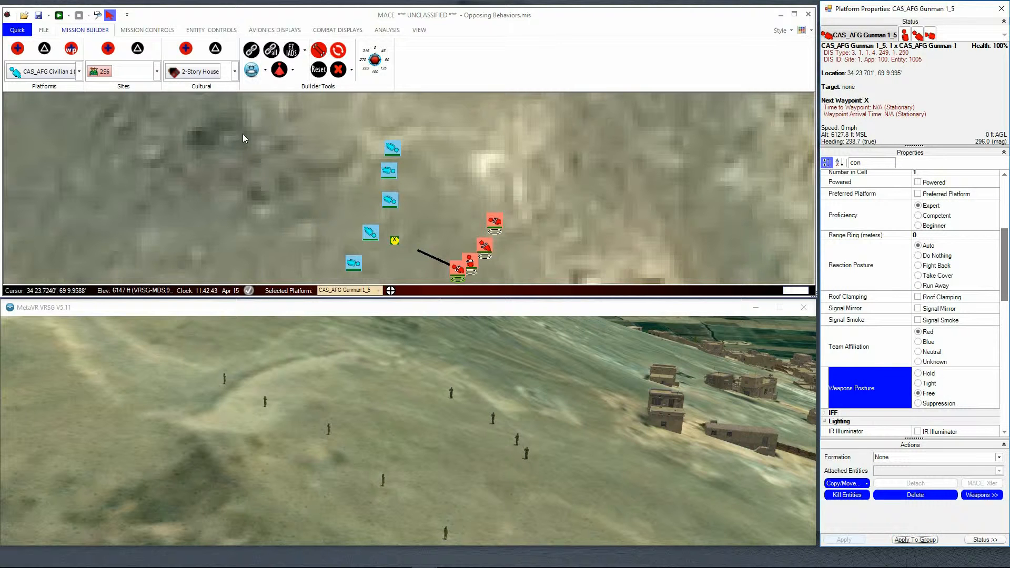
left_click(59, 16)
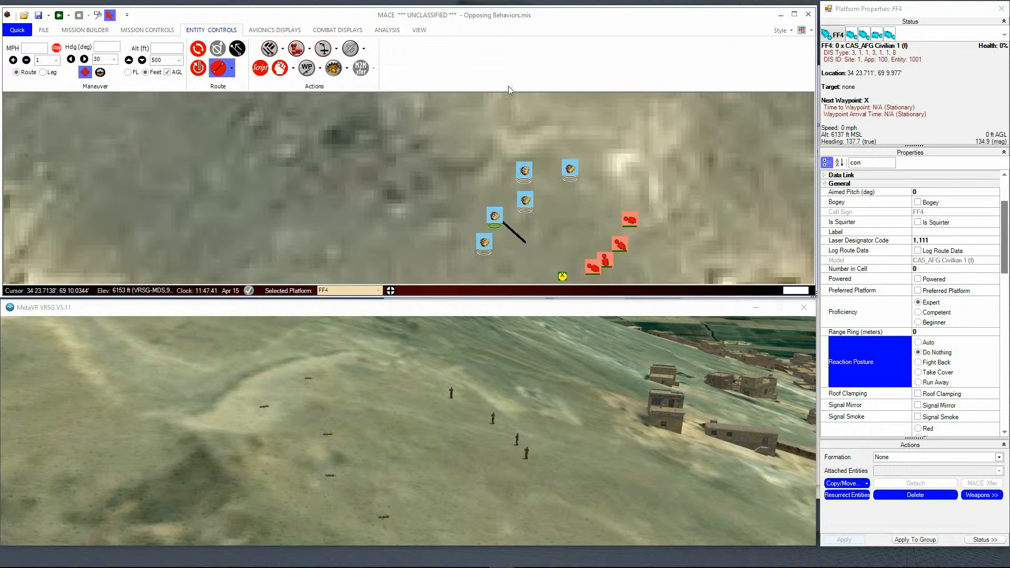
Step: Resurrect the killed blue civilians and set the weapons posture of all civilians and gunmen to Hold for the whole group
left_click(856, 496)
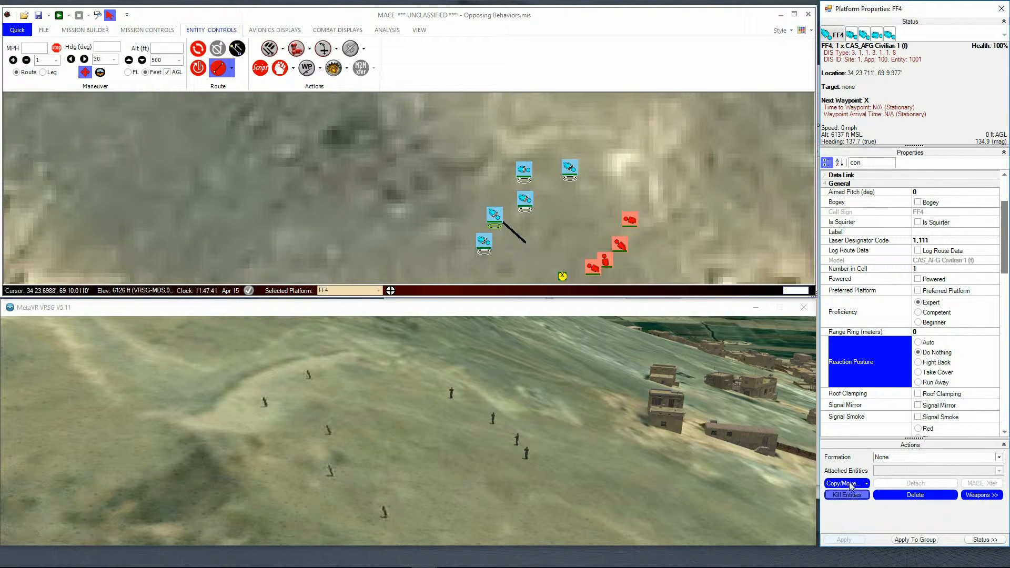
left_click_drag(614, 260, 657, 282)
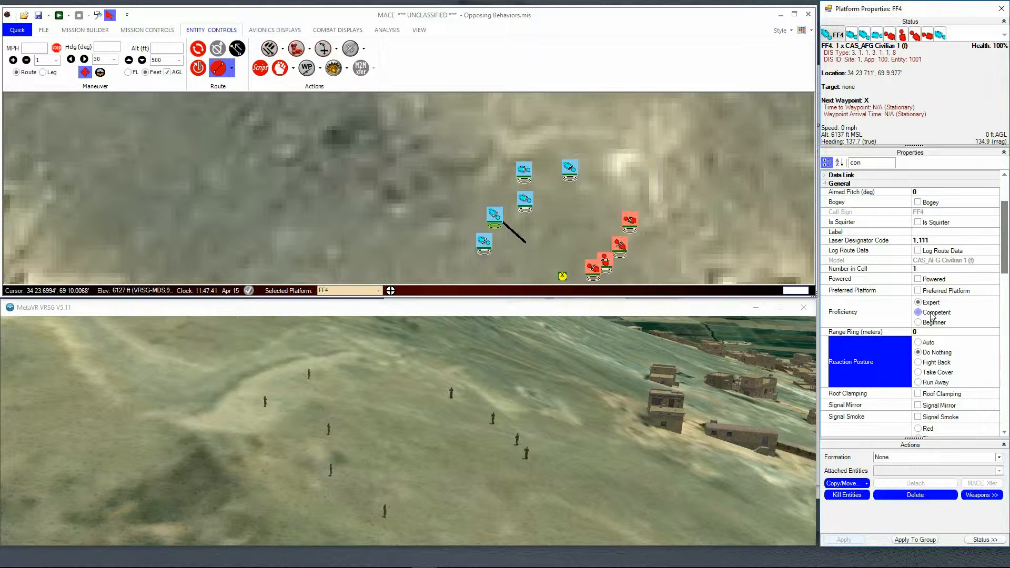
scroll(968, 370, "down", 3)
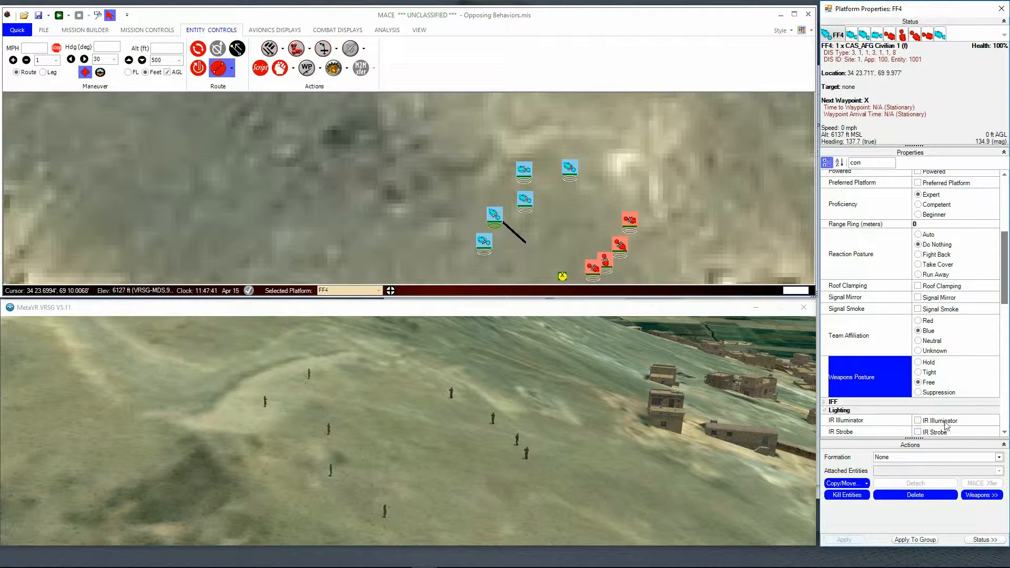
scroll(934, 303, "down", 2)
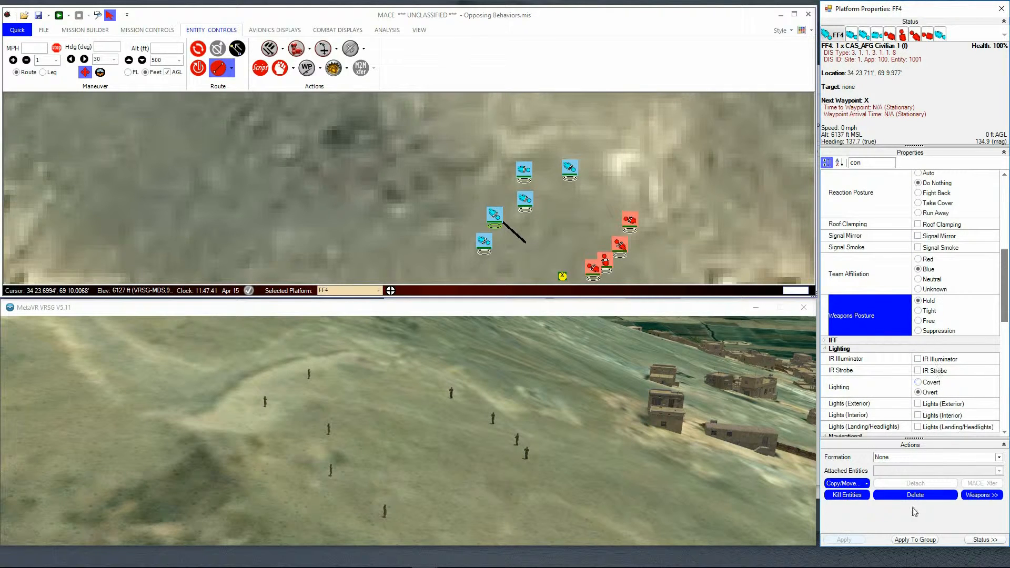
left_click(915, 540)
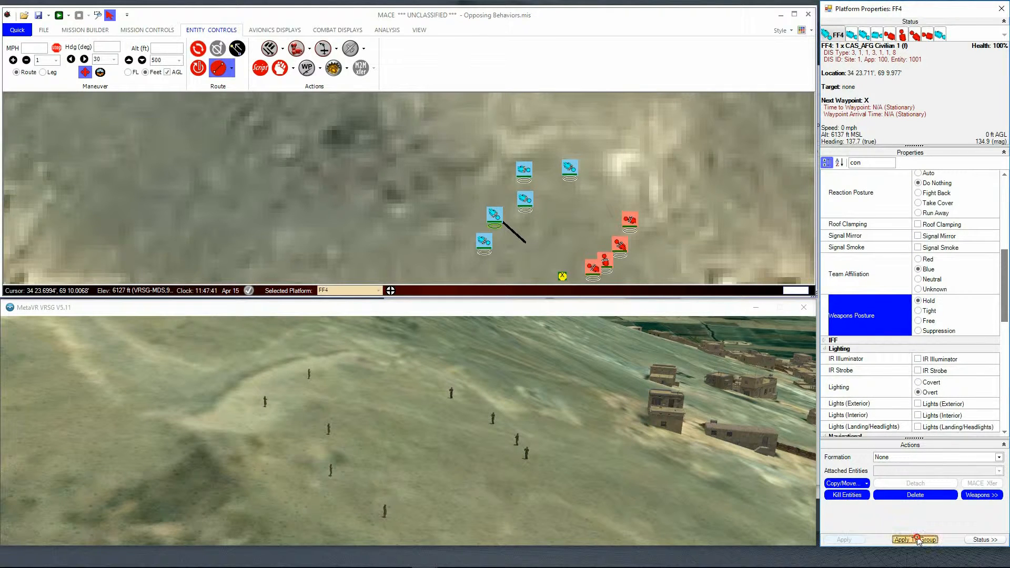
Step: Assign the third blue civilian from the north as the target of the northernmost red gunman
left_click(629, 223)
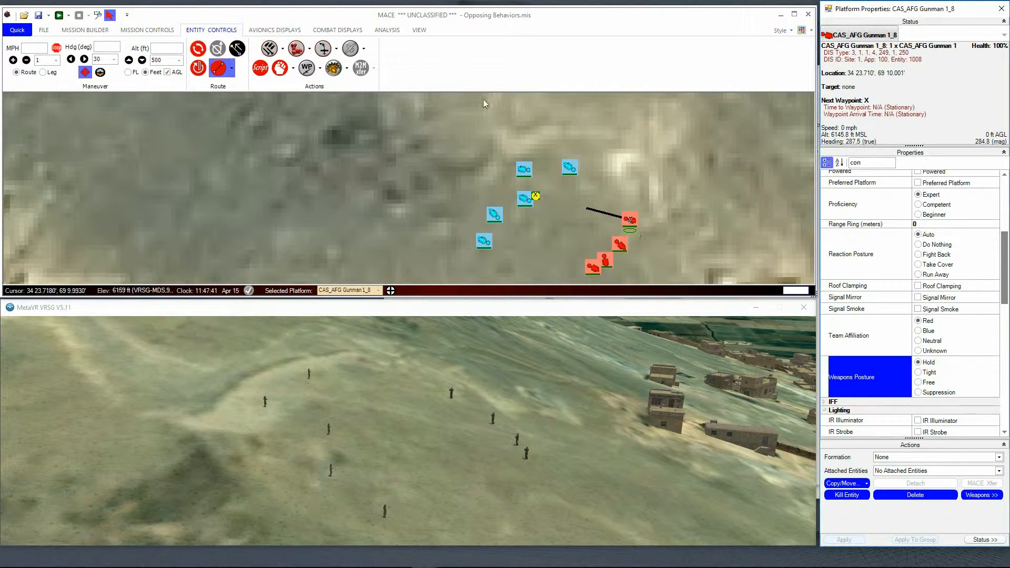
left_click(282, 69)
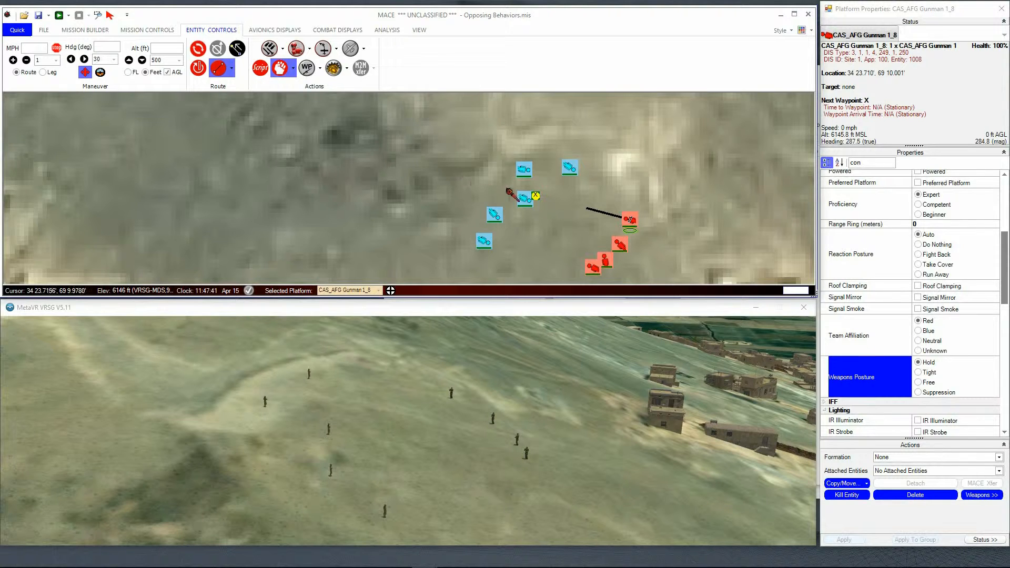
left_click(528, 200)
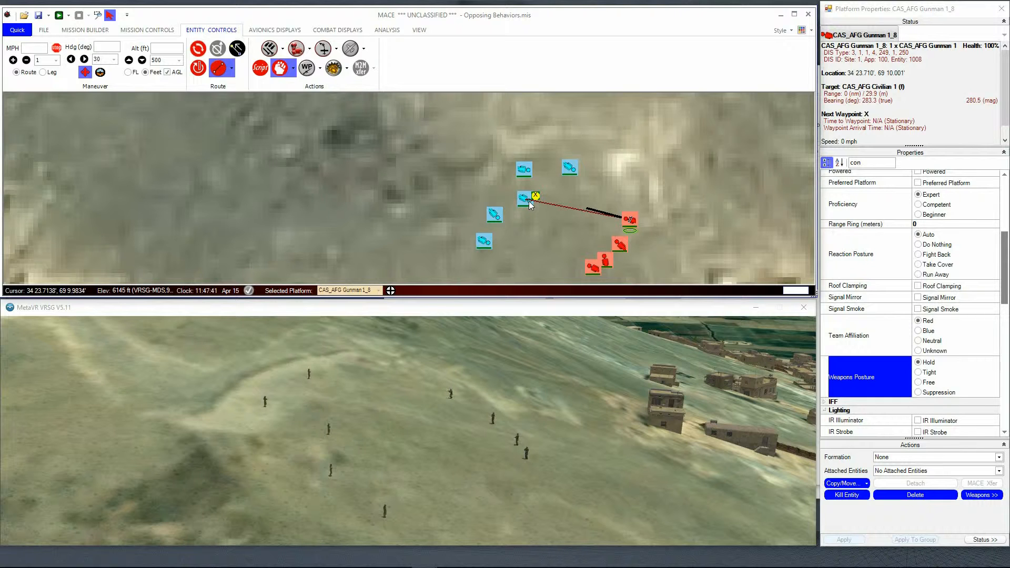
Step: Try assigning the same civilian as the target of the second red gunman from the north and clear that target again
left_click(621, 245)
left_click(282, 68)
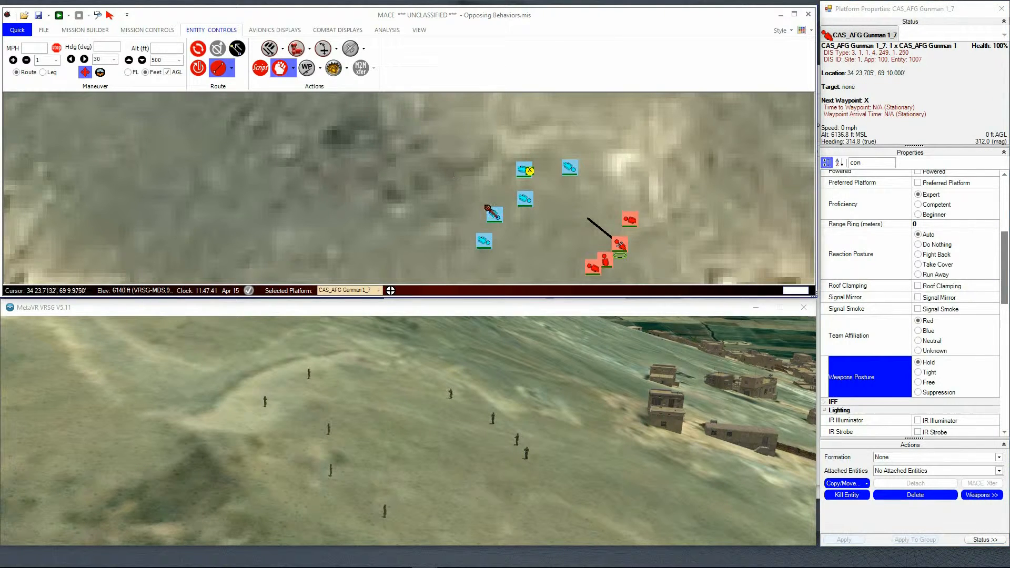
left_click(525, 200)
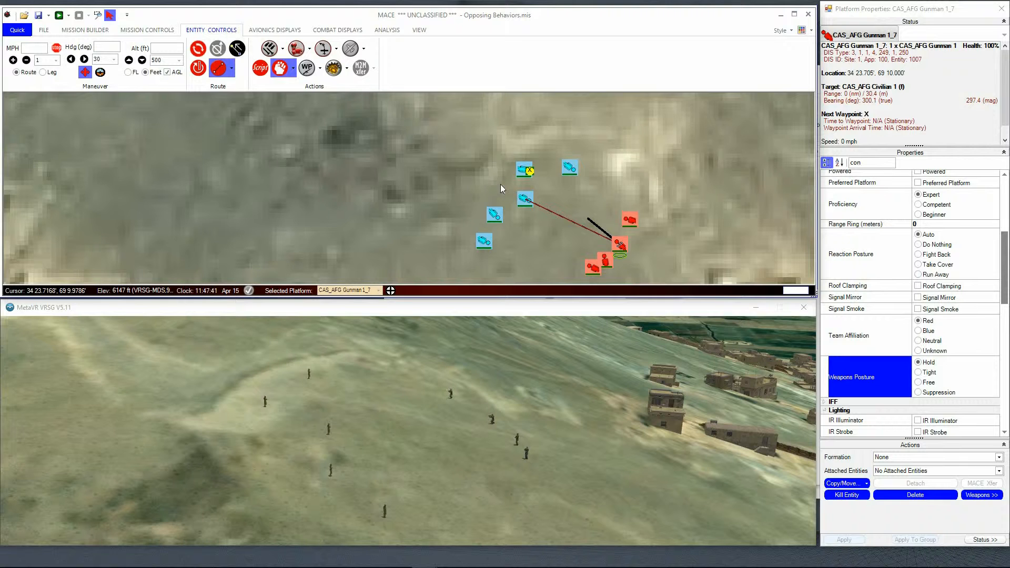
left_click(280, 68)
left_click(621, 244)
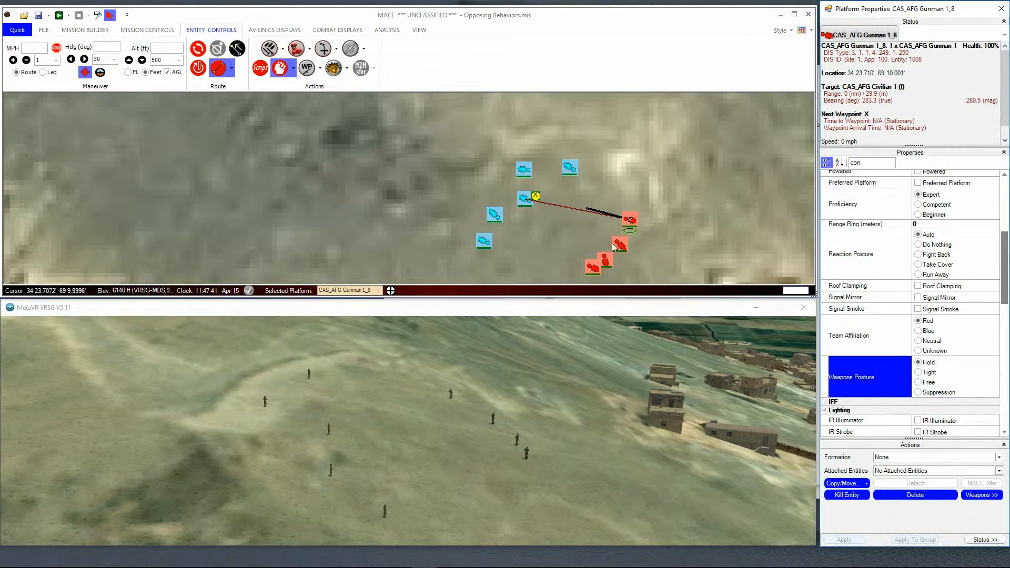
left_click(619, 245)
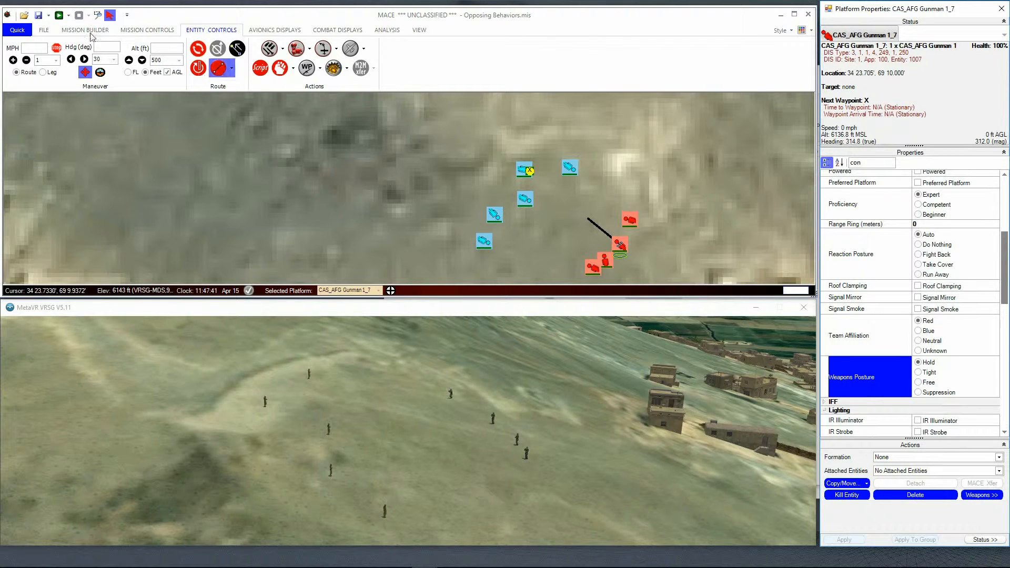
Step: Run the mission and set the weapons posture of the northernmost red gunman to Tight
left_click(59, 14)
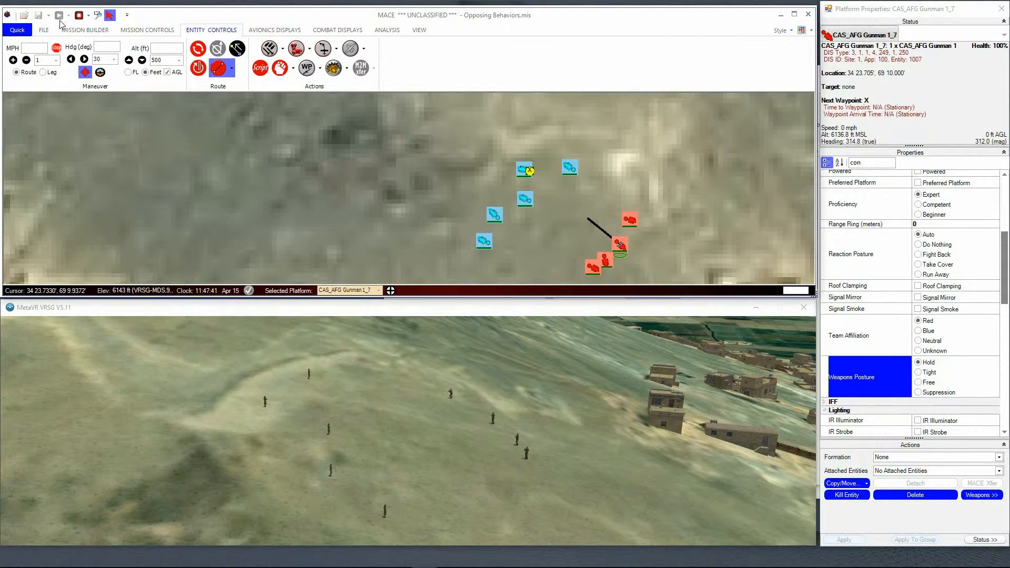
left_click(627, 220)
left_click(918, 373)
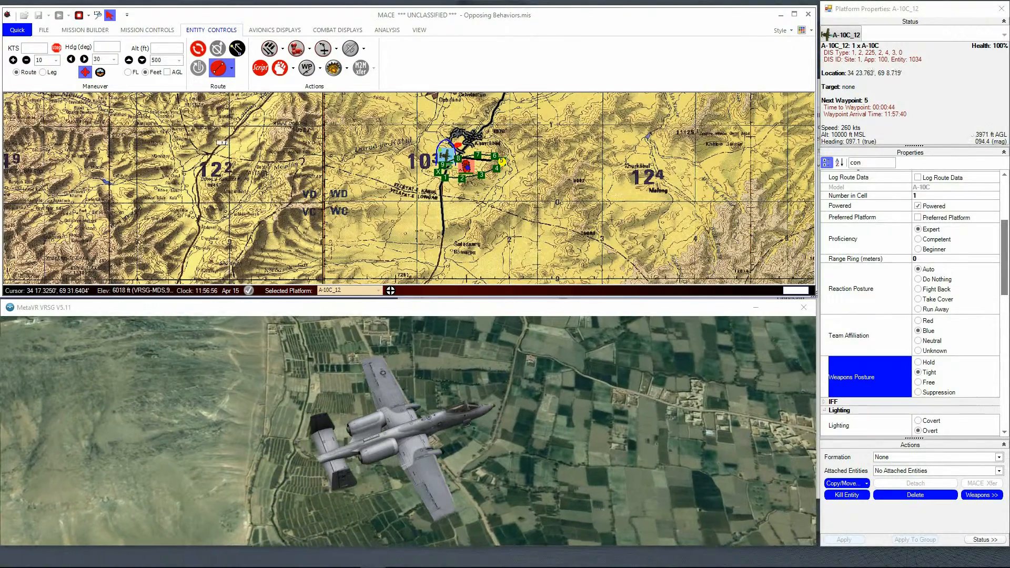
Step: Set the A-10C's weapons posture to Hold and reposition it southwest of the numbered route to loiter around a point south of the waypoints
left_click(918, 362)
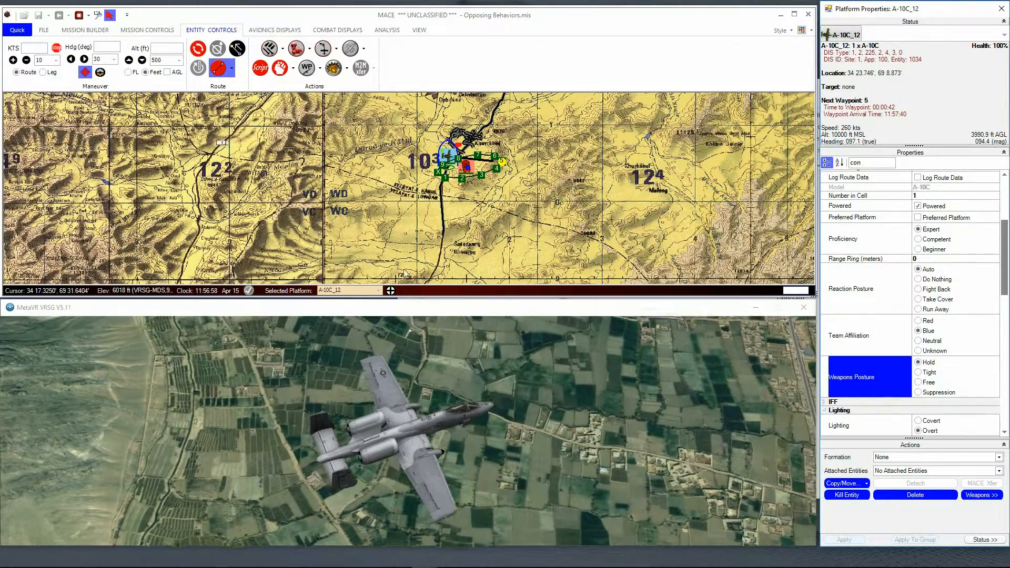
mouse_move(450, 166)
left_click_drag(449, 165, 376, 245)
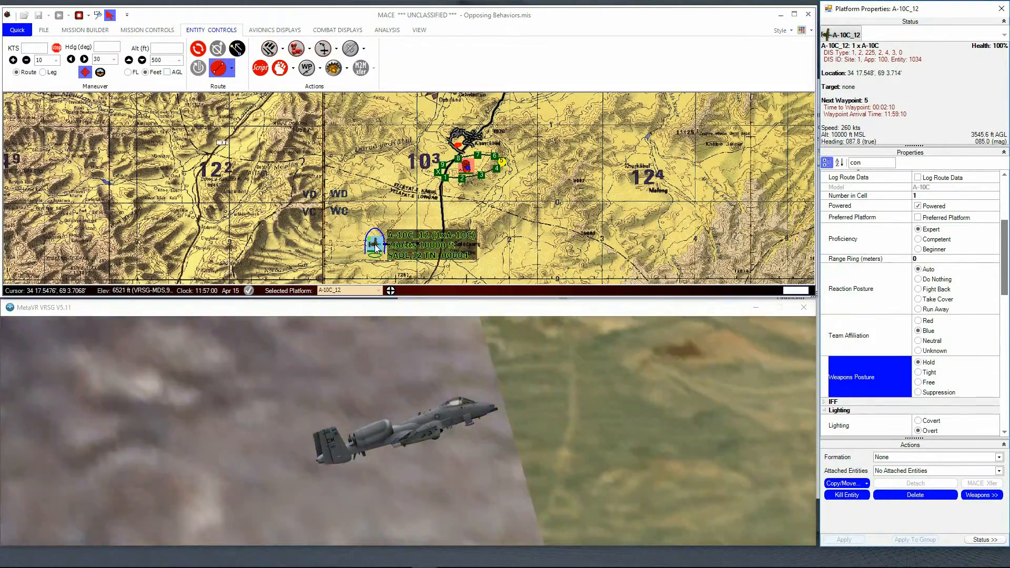
right_click(422, 225)
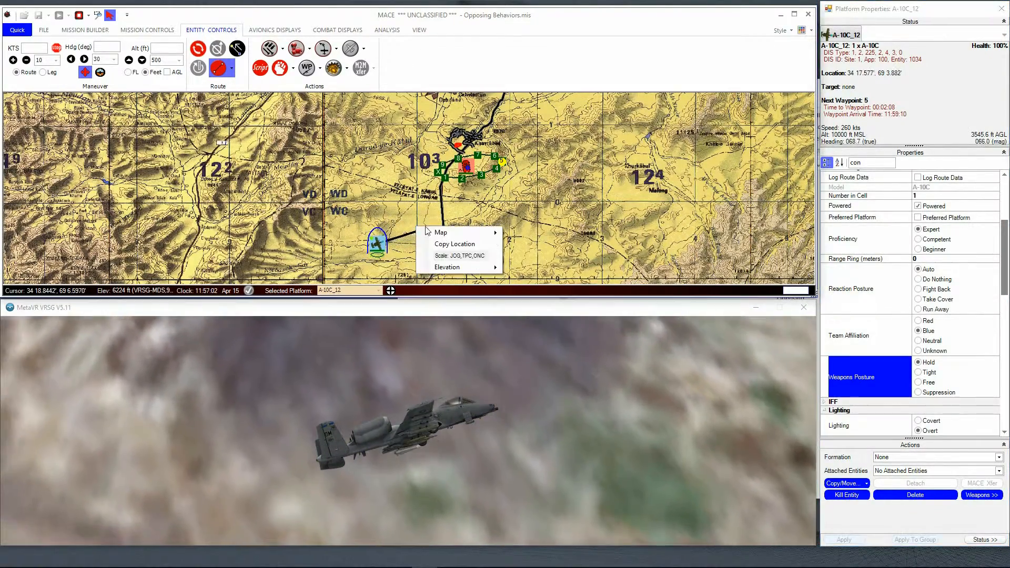
left_click(441, 216)
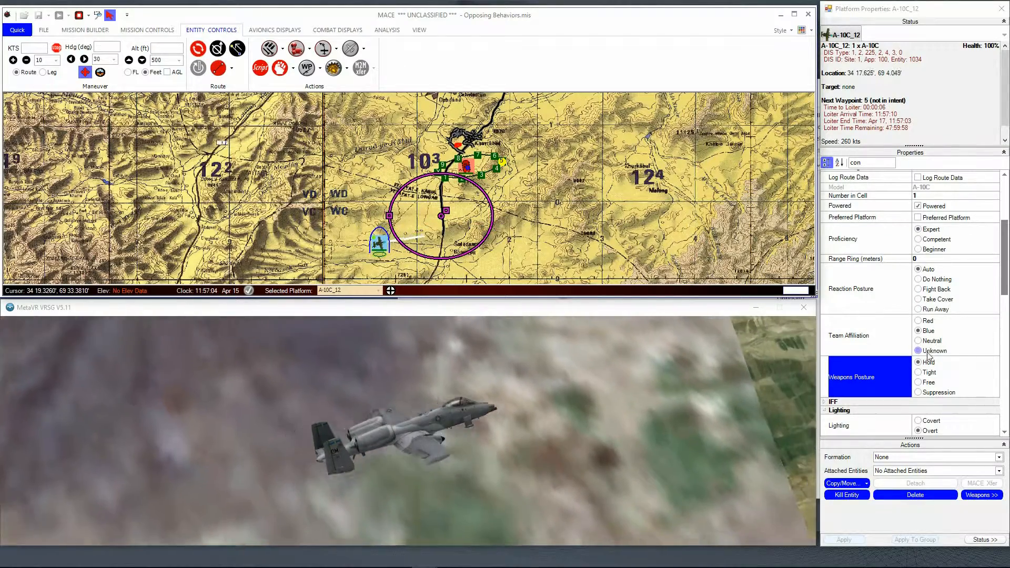
Step: Target the APC with the A-10C under a Tight weapons posture and release the aircraft from its loiter
left_click(280, 68)
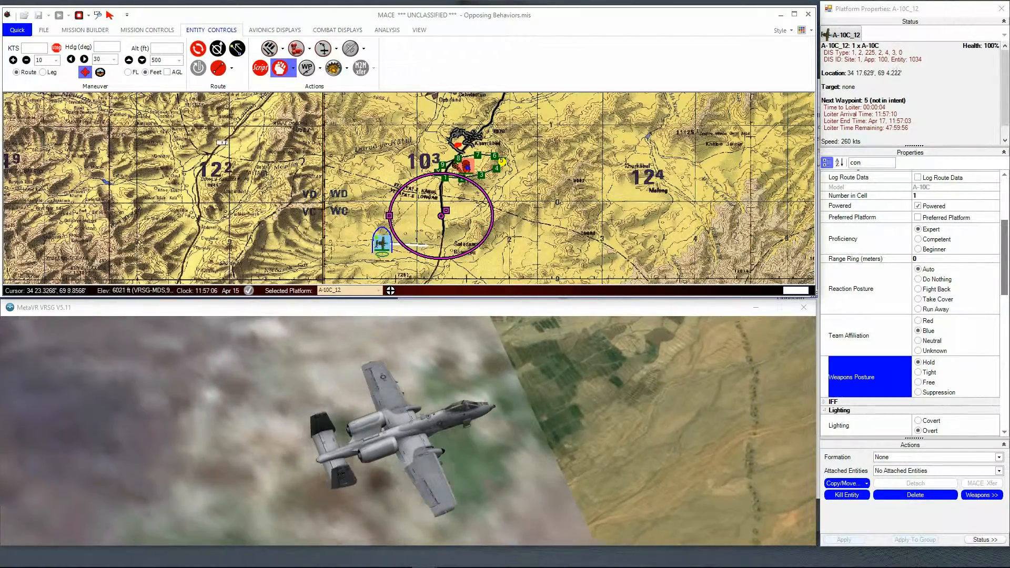
left_click(929, 373)
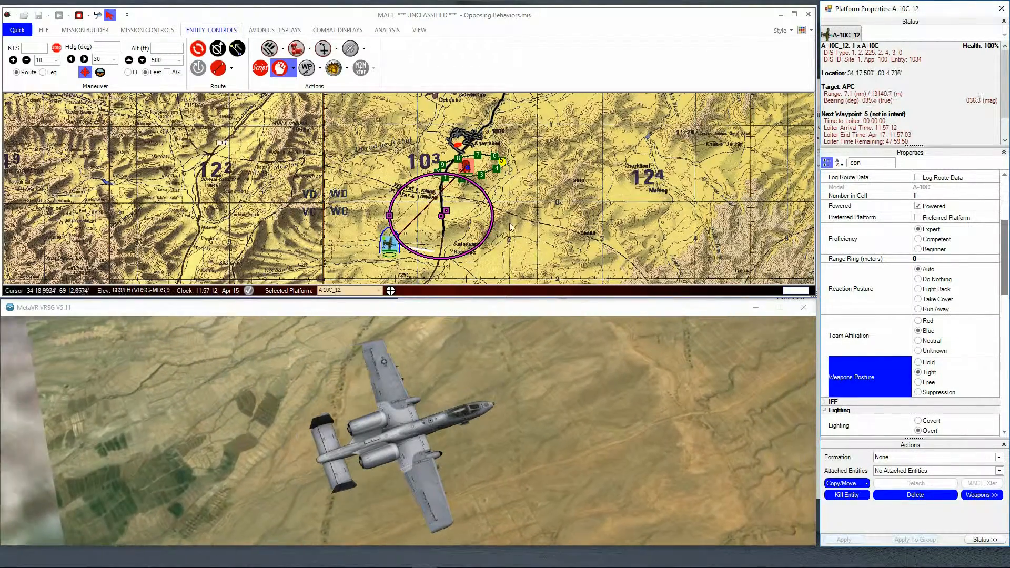
left_click(232, 68)
left_click(221, 109)
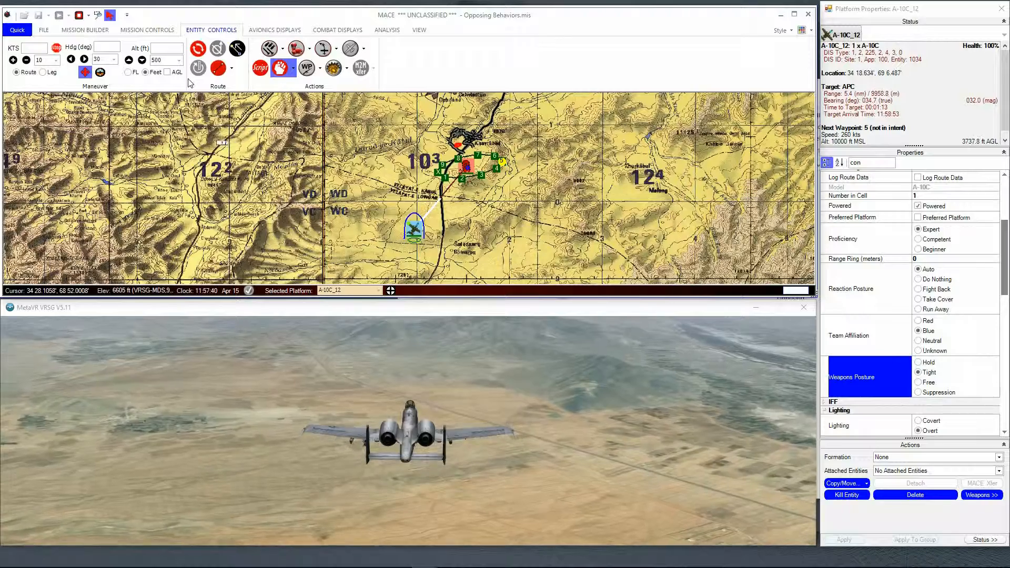
Step: Order the loitering A-10C to engage the APC among the numbered waypoints
left_click(155, 30)
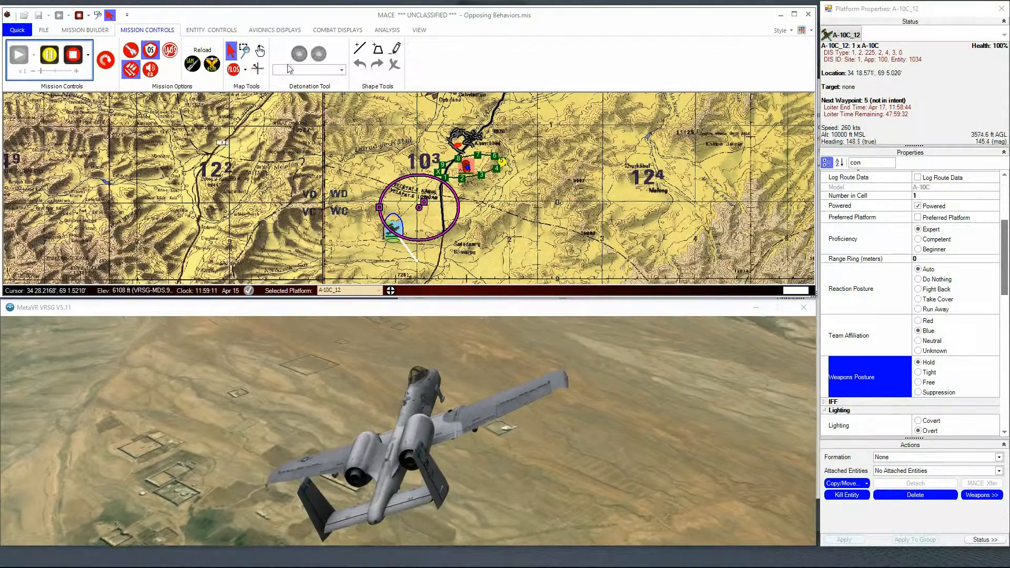
left_click(217, 30)
left_click(293, 68)
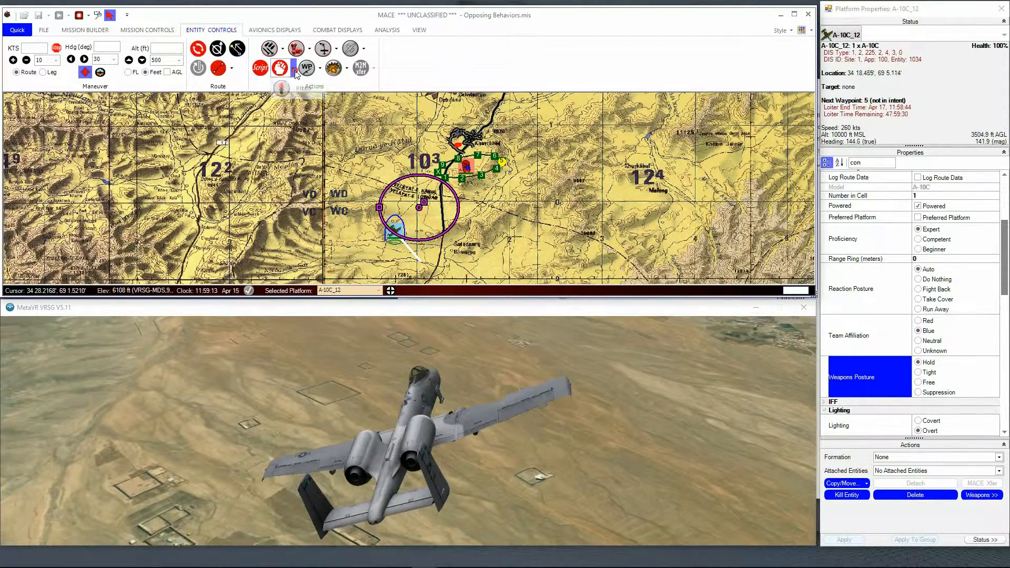
left_click(298, 89)
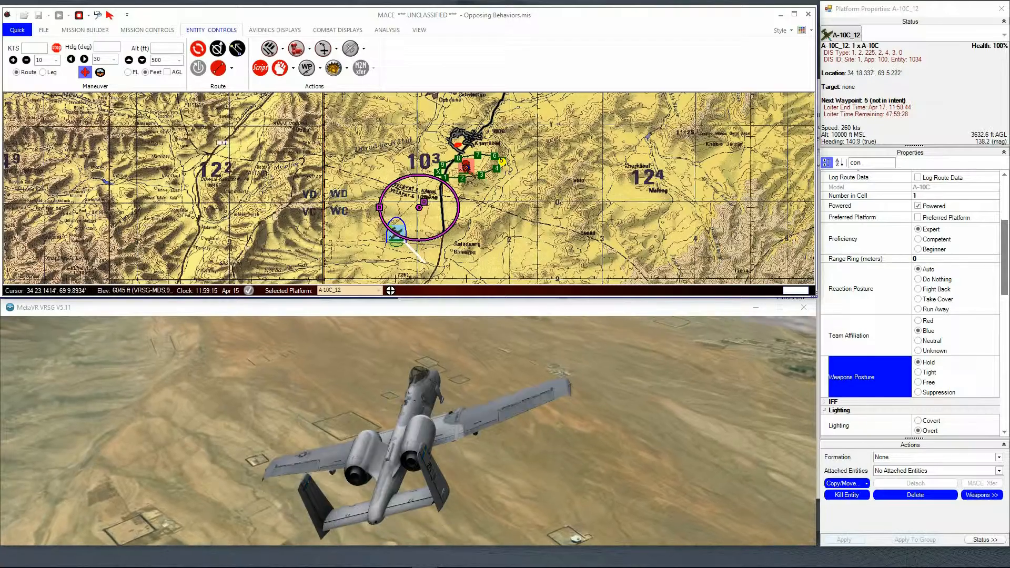
left_click(466, 172)
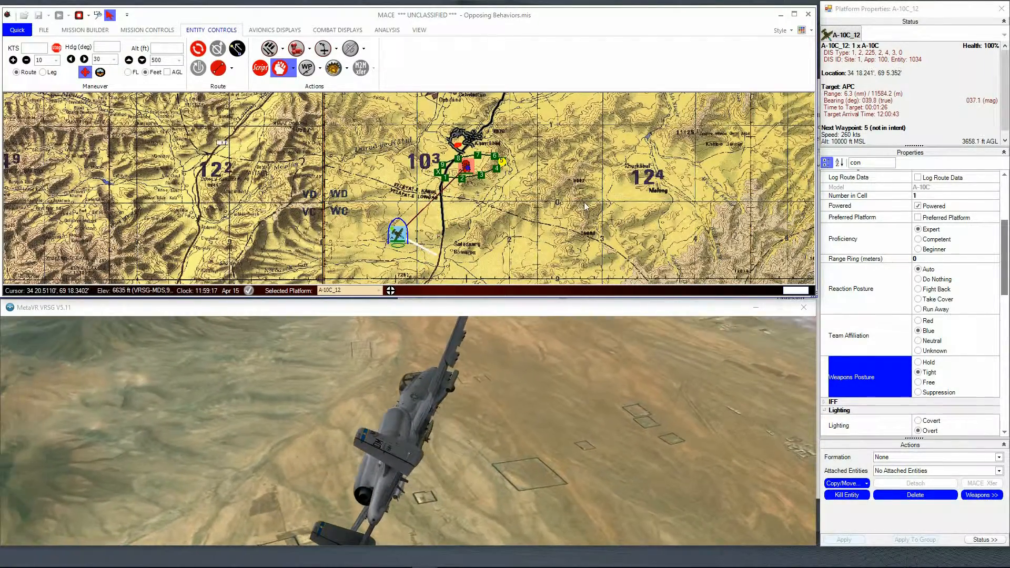